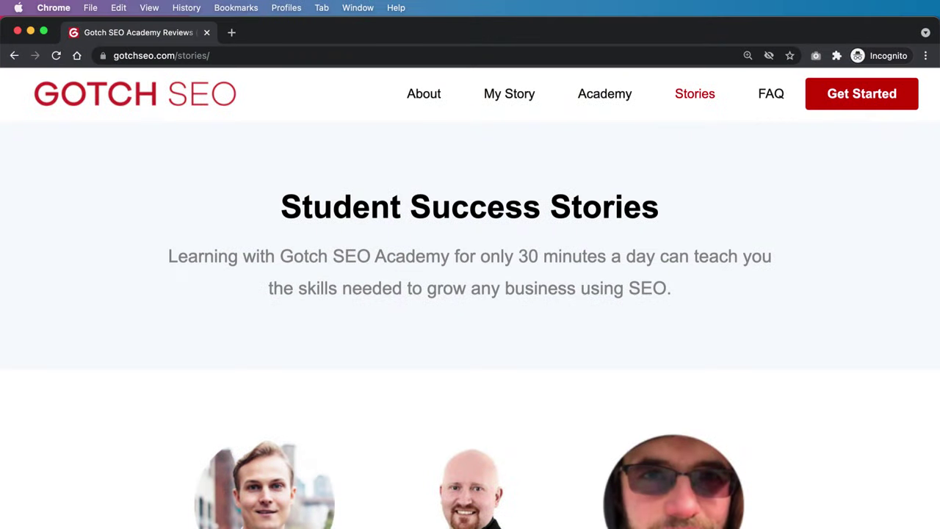
Look through the student portraits on the Student Success Stories page
scroll(470, 331, "down", 4)
scroll(470, 331, "down", 7)
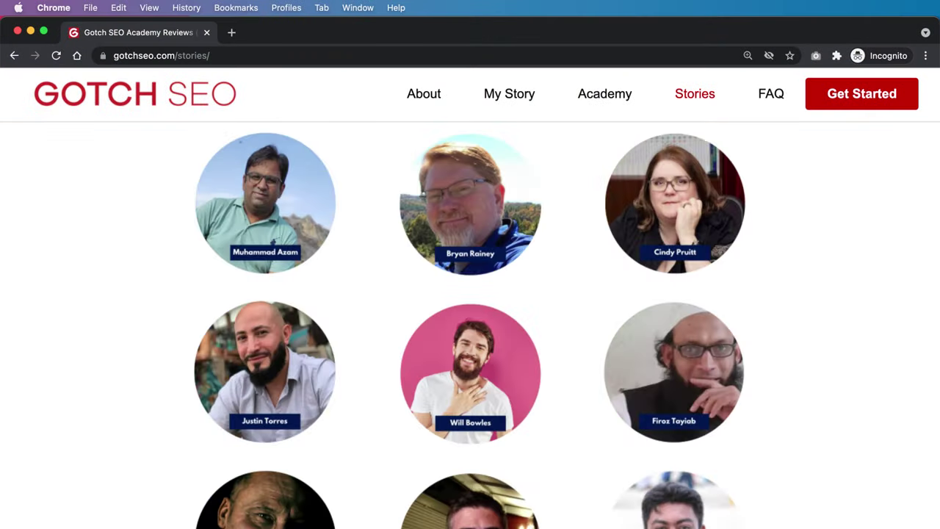
scroll(470, 331, "down", 5)
scroll(471, 323, "down", 6)
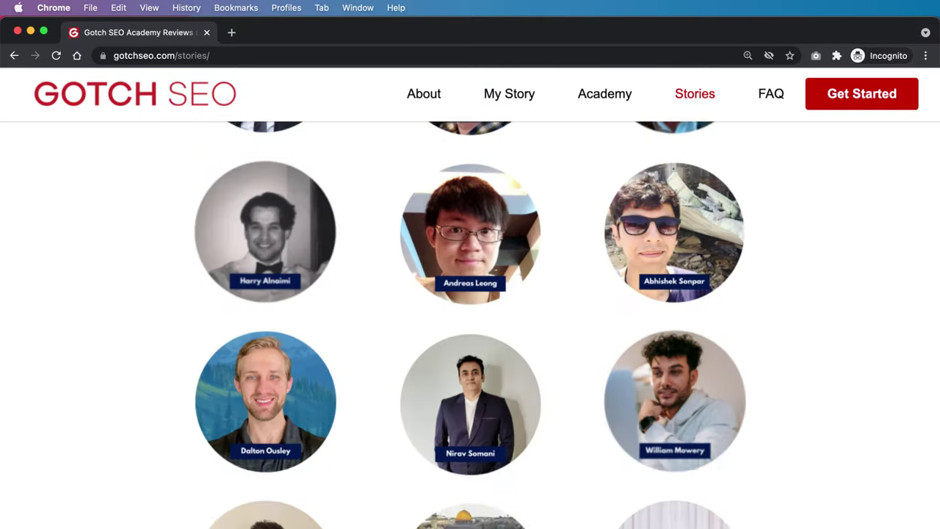
scroll(470, 323, "down", 8)
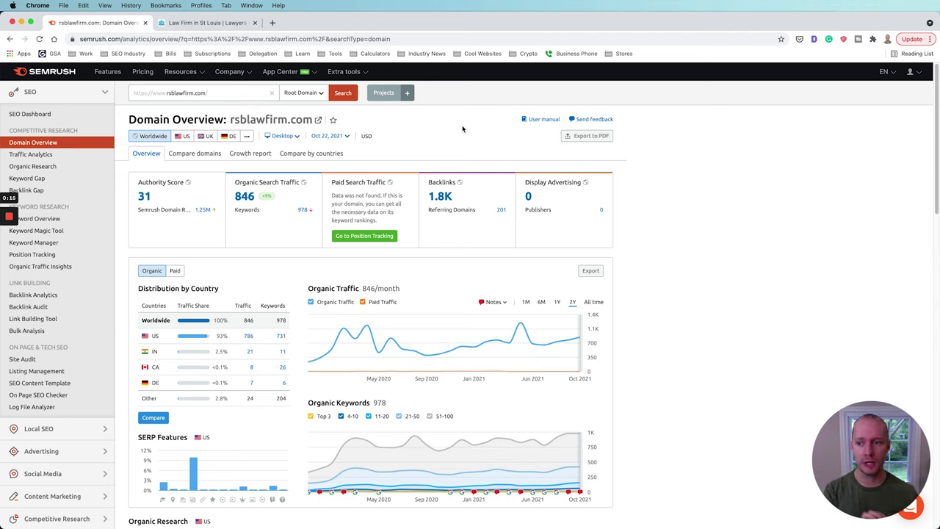
Open the Organic Research report for rsblawfirm.com and review its Organic Keywords Trend
left_click(54, 166)
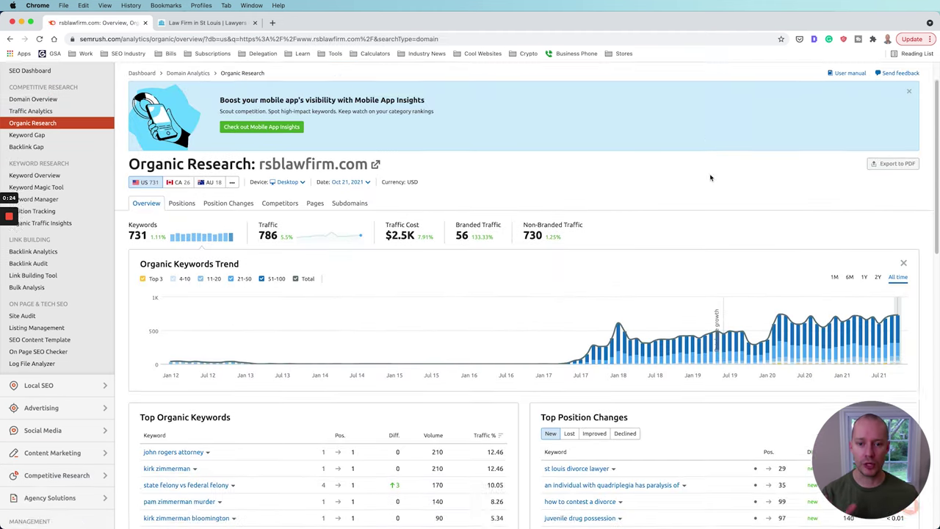
scroll(709, 179, "down", 2)
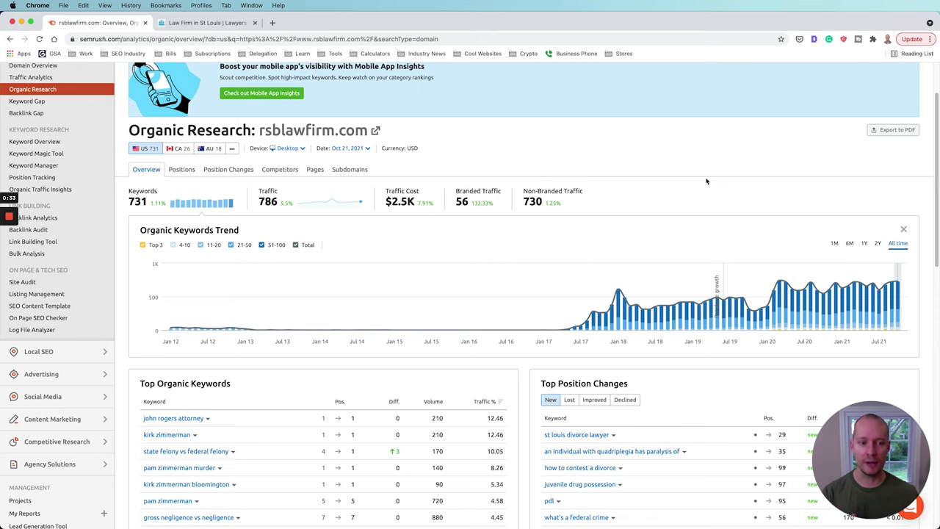
scroll(452, 277, "down", 1)
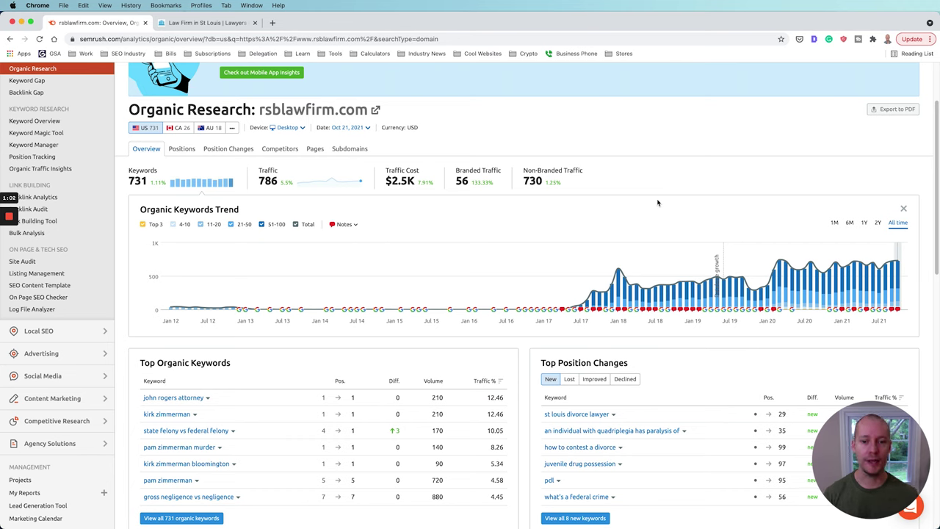
mouse_move(178, 307)
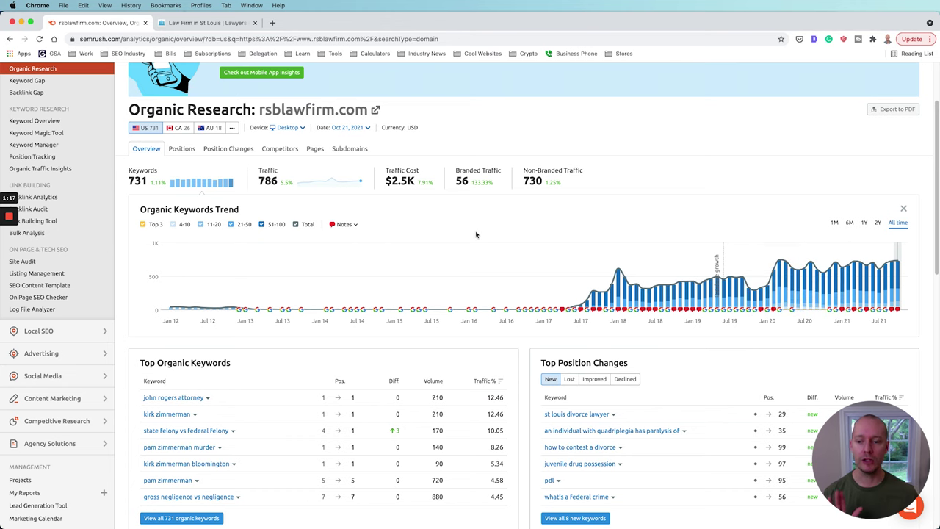
scroll(323, 250, "up", 1)
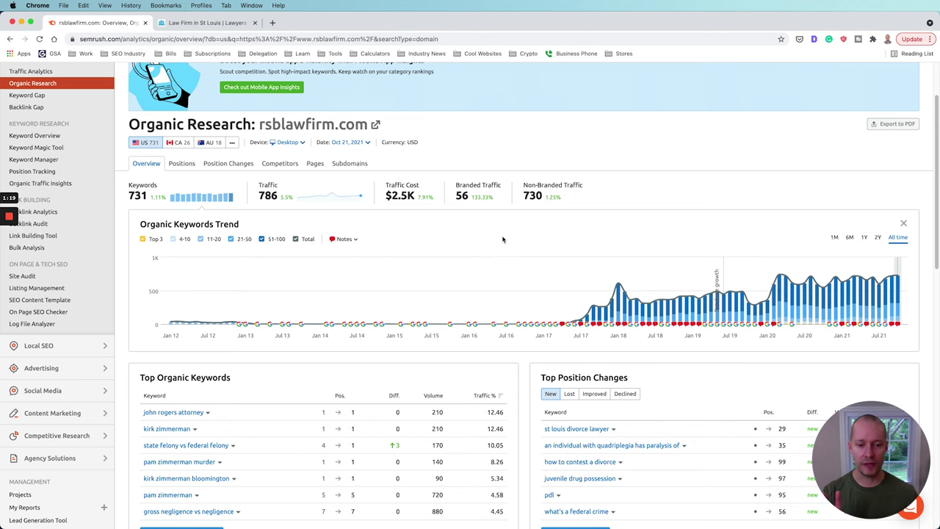
scroll(471, 269, "up", 1)
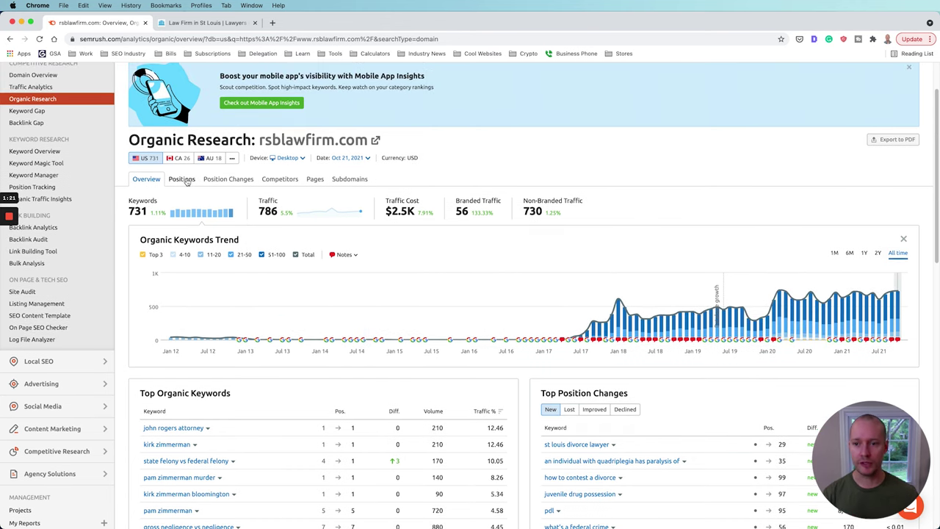
Open the organic search positions list for rsblawfirm.com
left_click(182, 180)
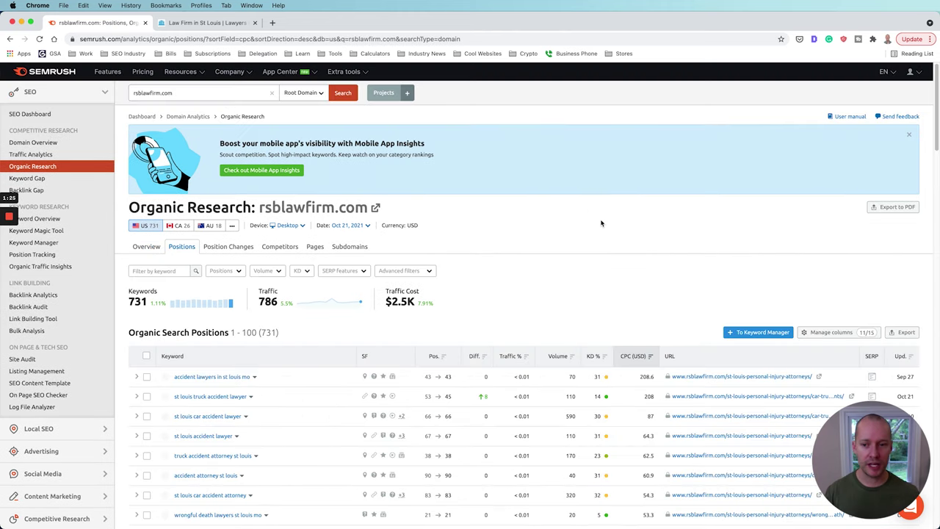
scroll(568, 210, "down", 2)
scroll(568, 211, "down", 1)
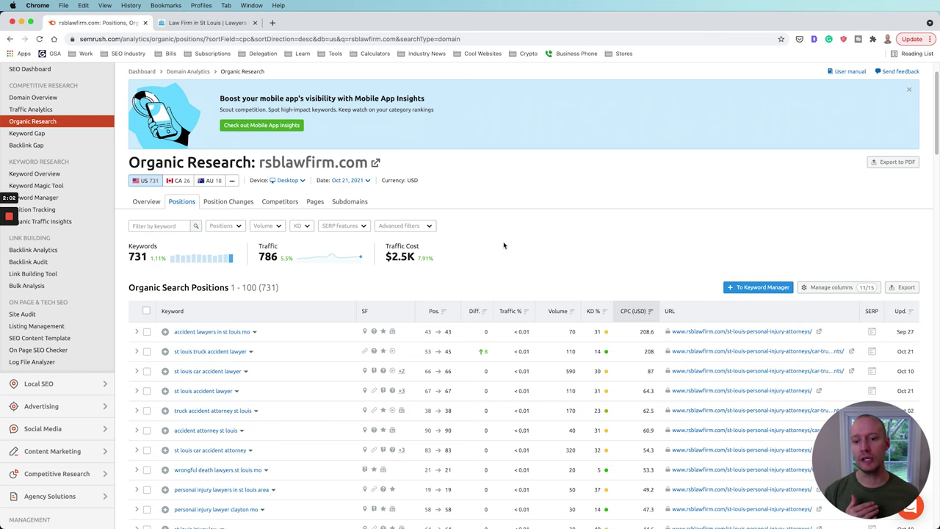
Filter the organic keywords to a custom position range from 2 to 15
left_click(234, 229)
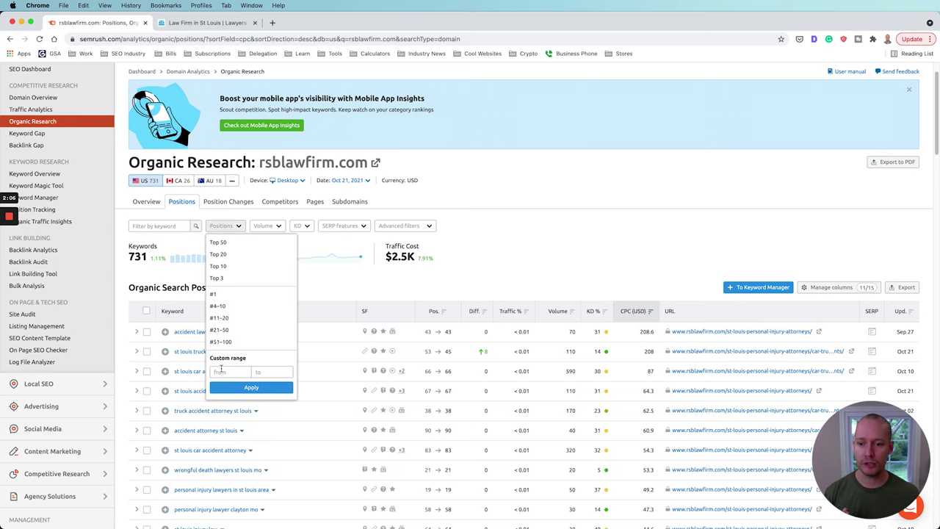
left_click(221, 371)
type("2")
key("Tab")
type("15")
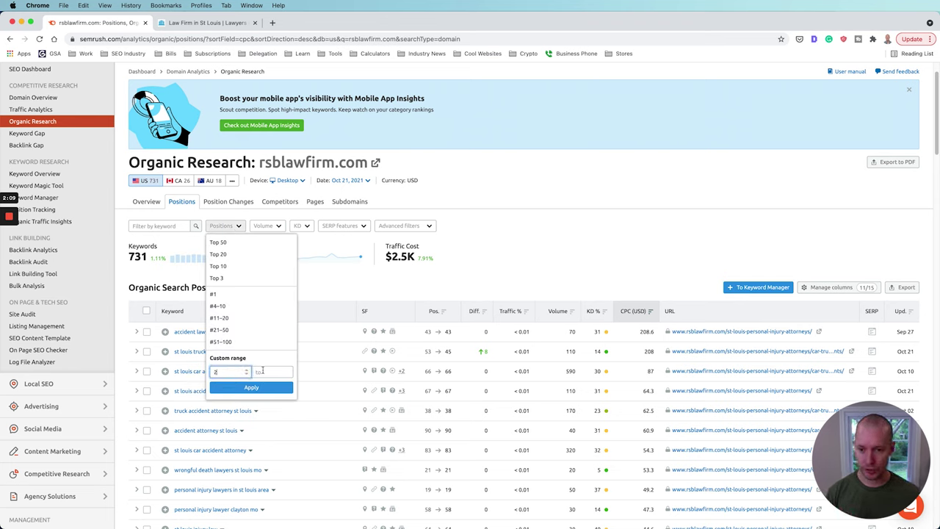
key("Return")
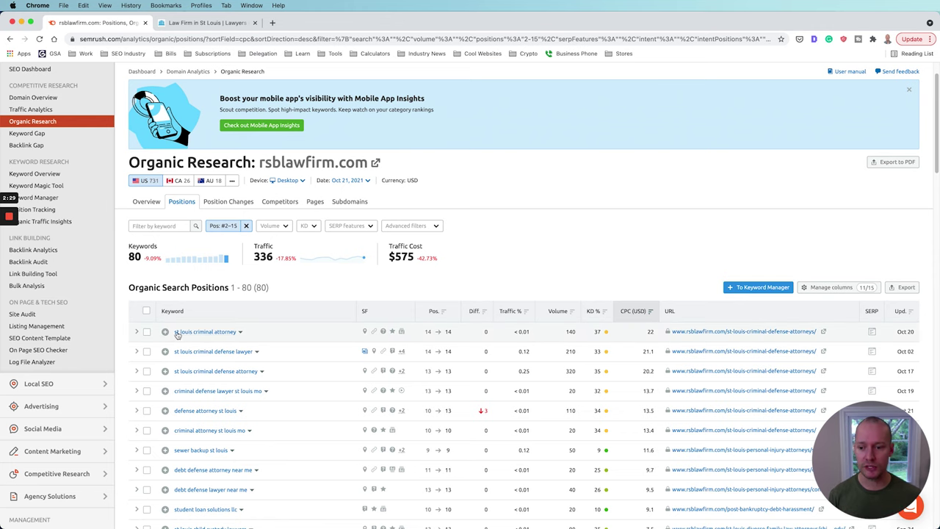
Copy "st louis" from the first listed keyword and filter the keywords by it
left_click_drag(174, 334, 189, 332)
key("super+c")
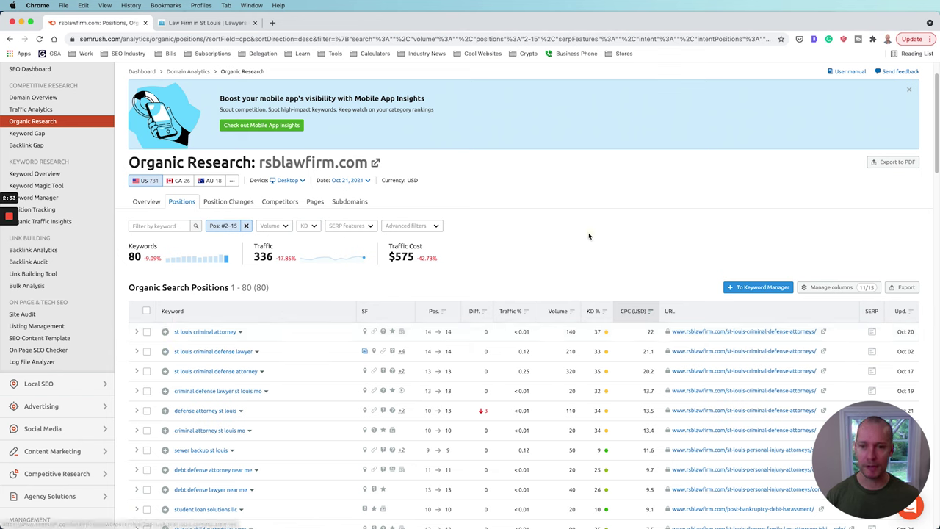
left_click(162, 227)
key("super+v")
key("Return")
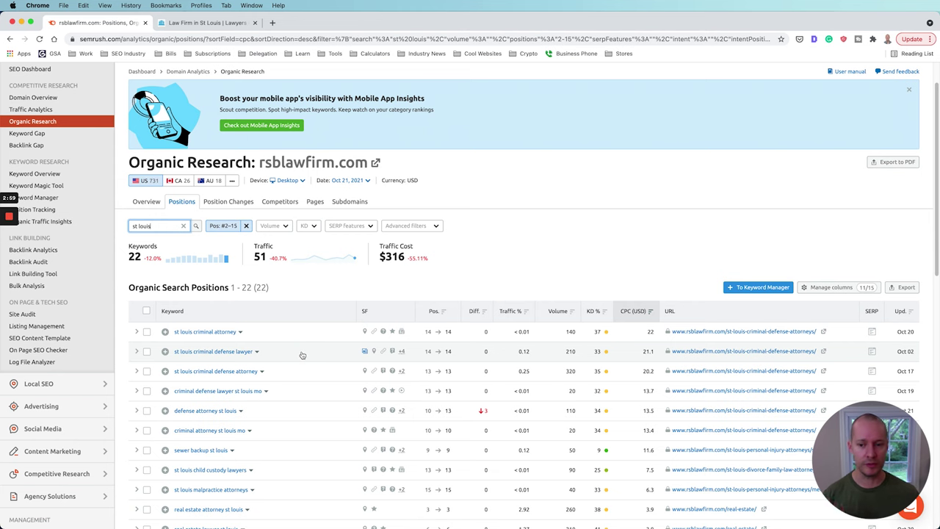
Sort the "st louis" keywords by search volume and review their positions and ranking URLs
left_click(568, 255)
scroll(558, 250, "down", 1)
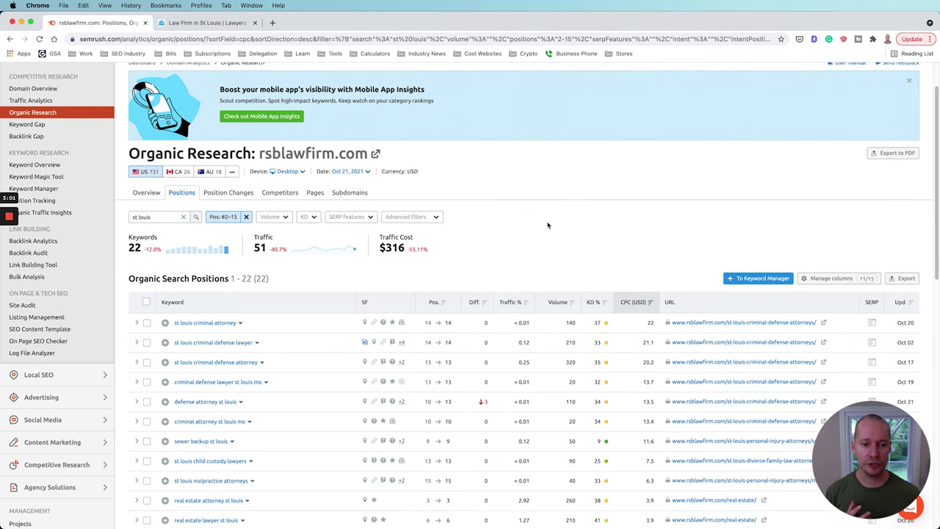
scroll(577, 236, "down", 2)
left_click(557, 302)
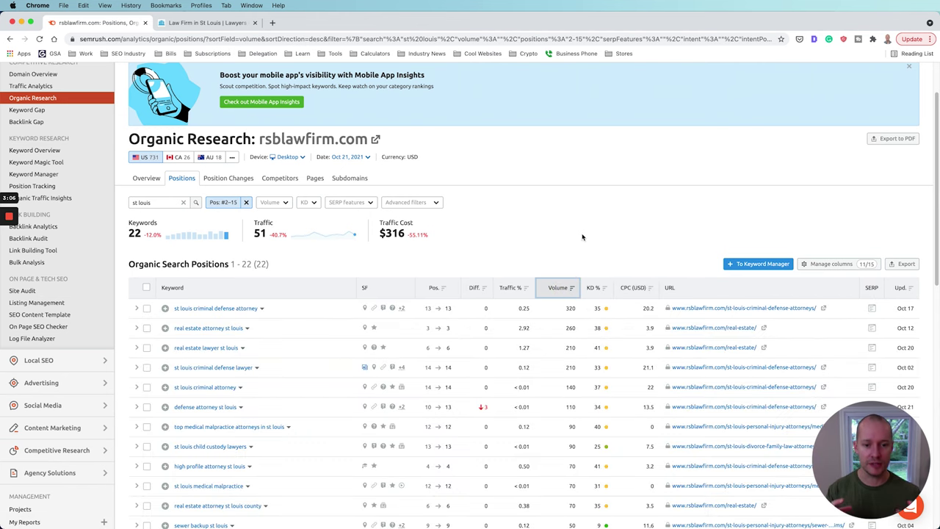
left_click(510, 204)
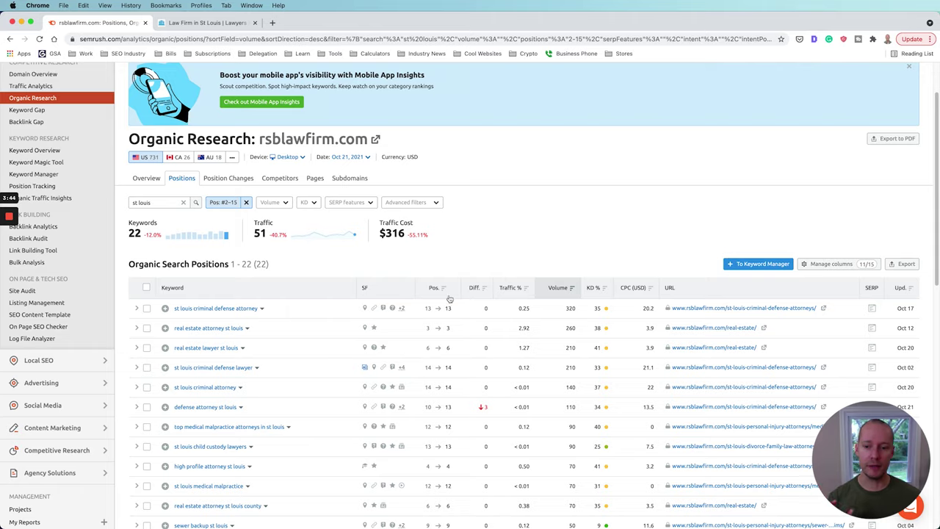
scroll(331, 346, "down", 1)
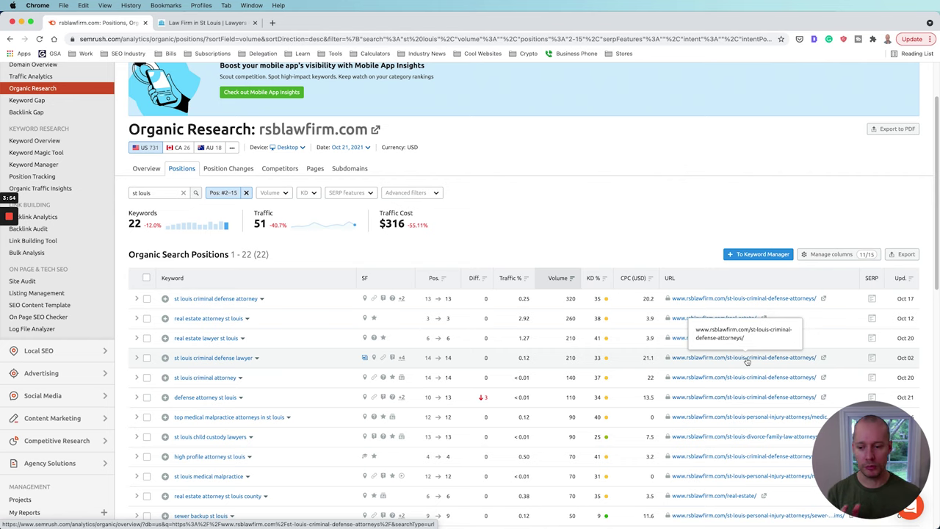
scroll(543, 188, "down", 2)
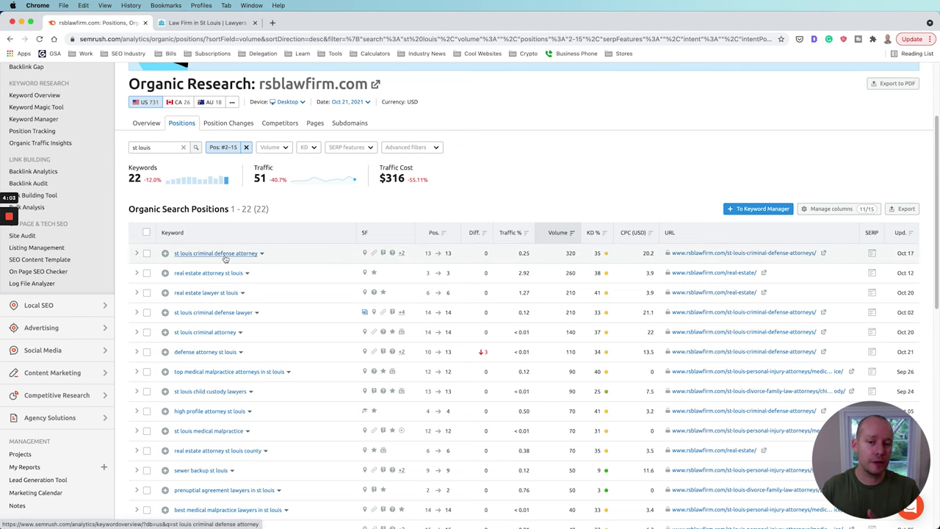
scroll(224, 367, "down", 1)
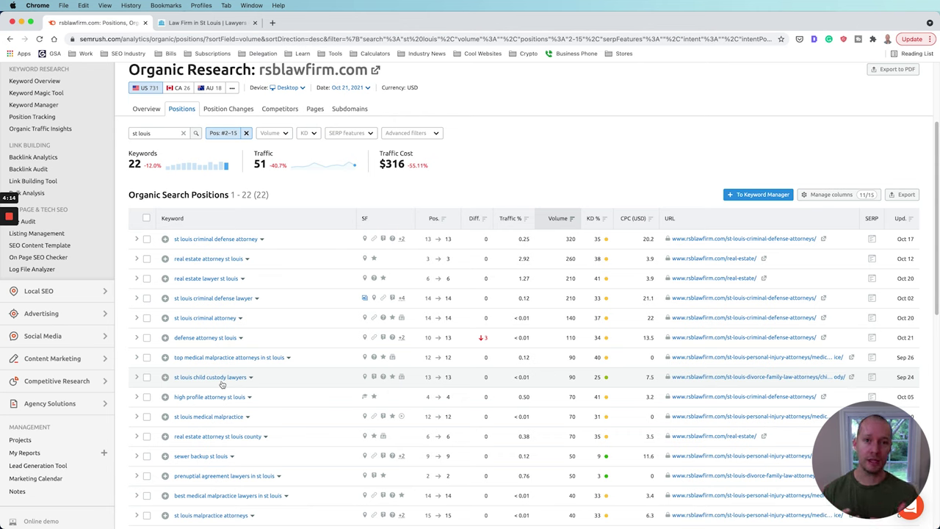
scroll(526, 187, "up", 1)
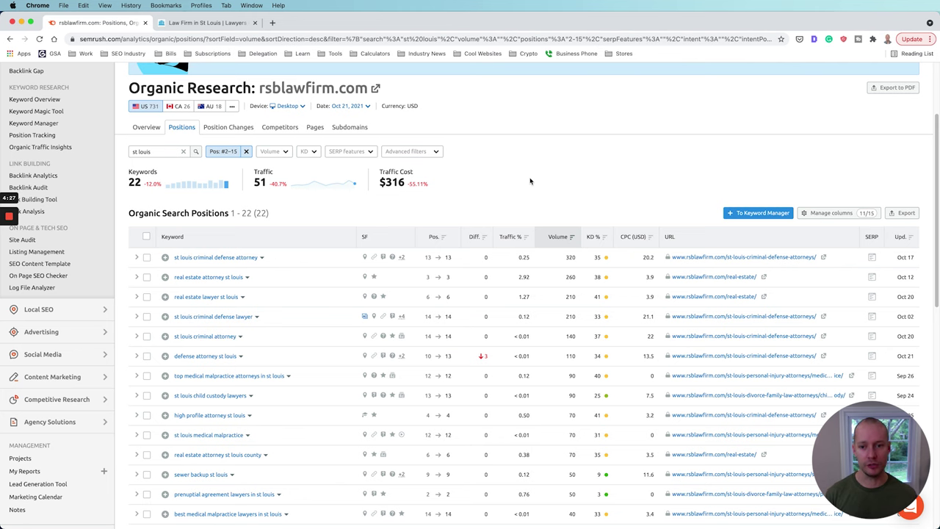
Replace the position filter with a custom range from 16 to 50
left_click(246, 151)
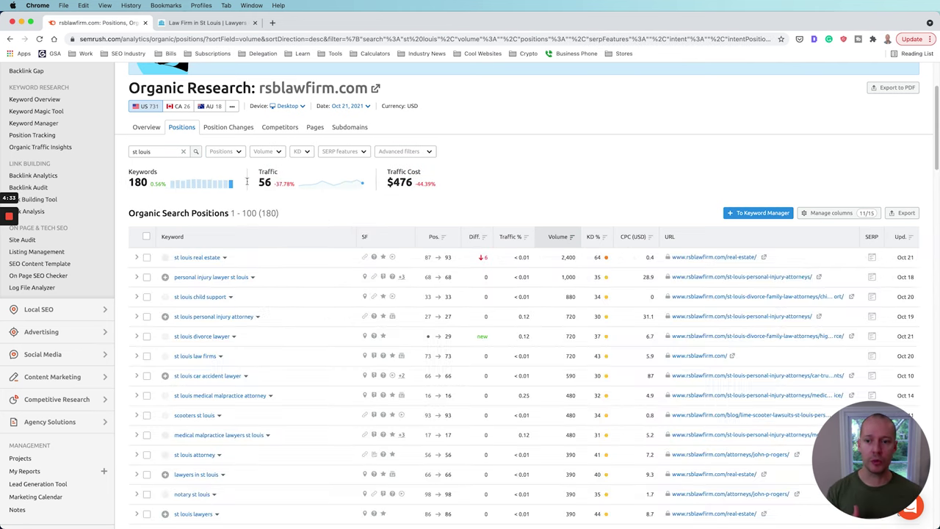
left_click(226, 151)
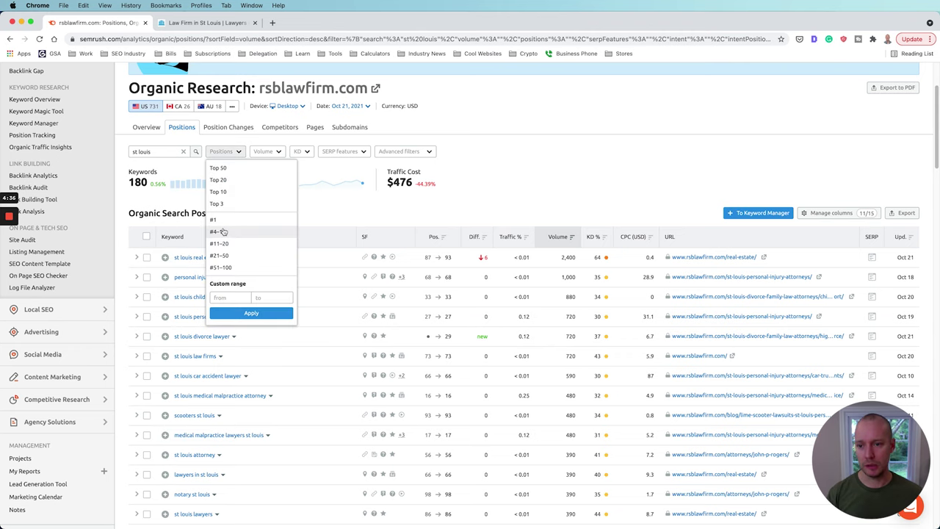
left_click(230, 296)
type("16")
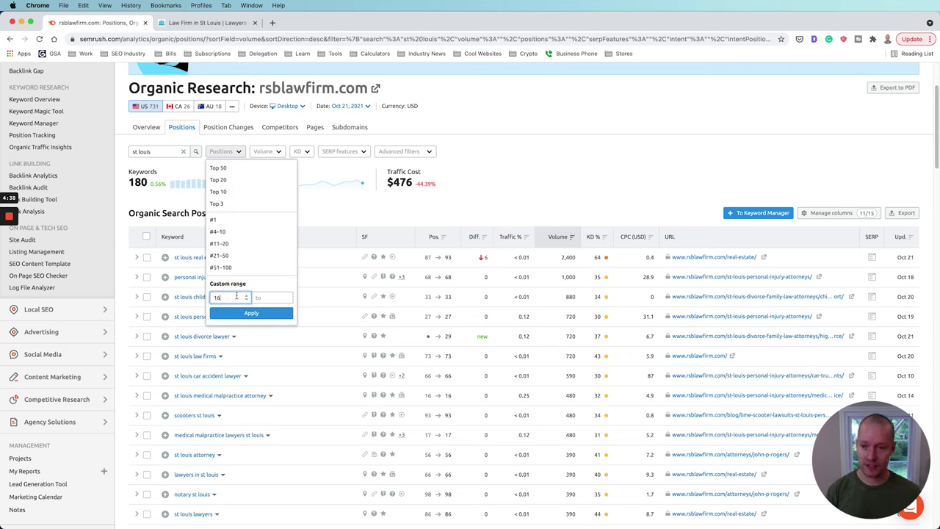
left_click(266, 296)
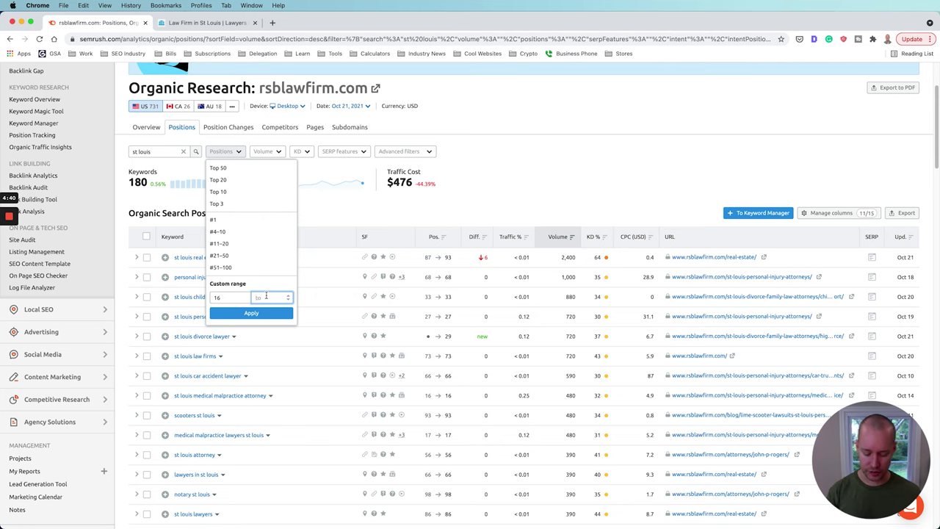
type("50")
left_click(269, 313)
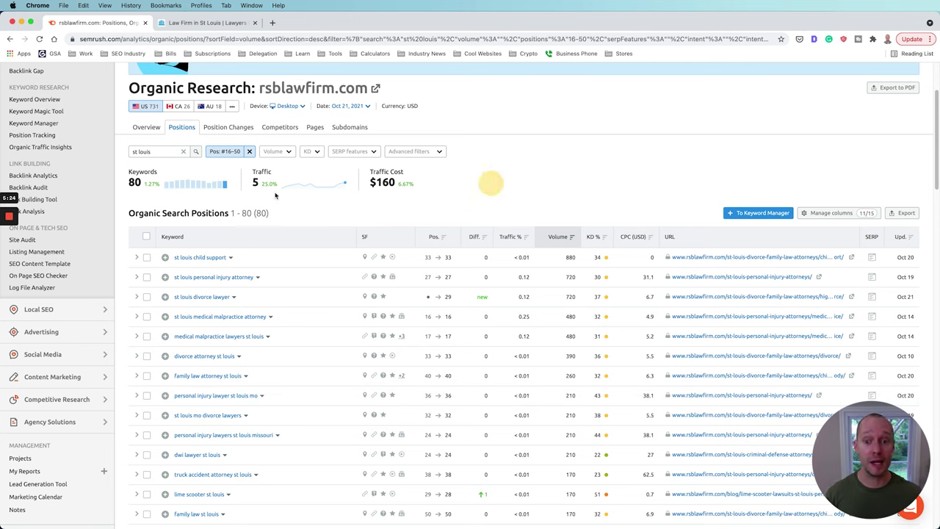
Switch the position filter to 51–100 without a keyword filter and look through the listed keywords
left_click(249, 152)
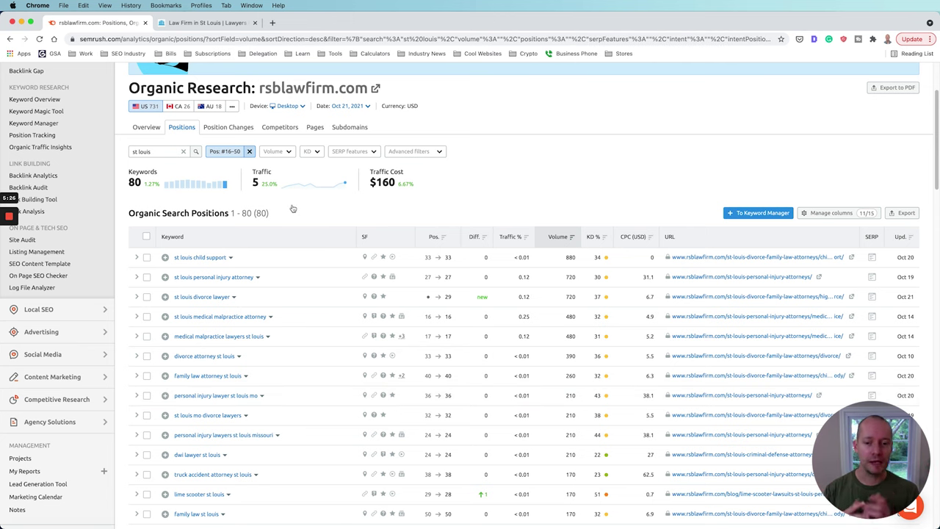
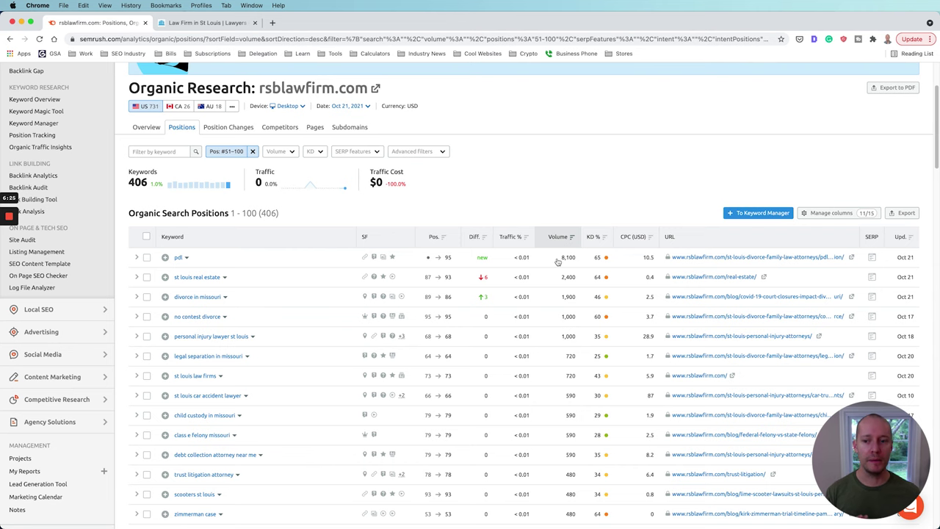
scroll(509, 328, "down", 1)
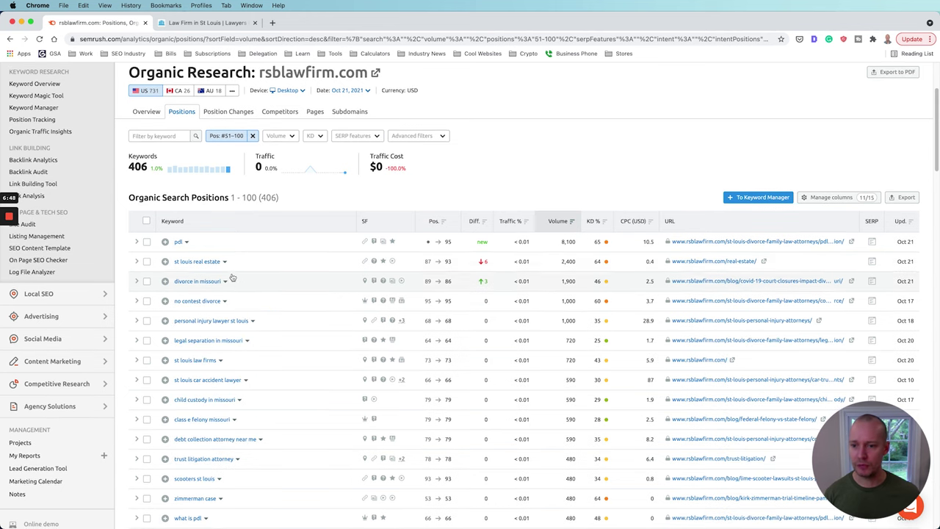
scroll(193, 289, "down", 1)
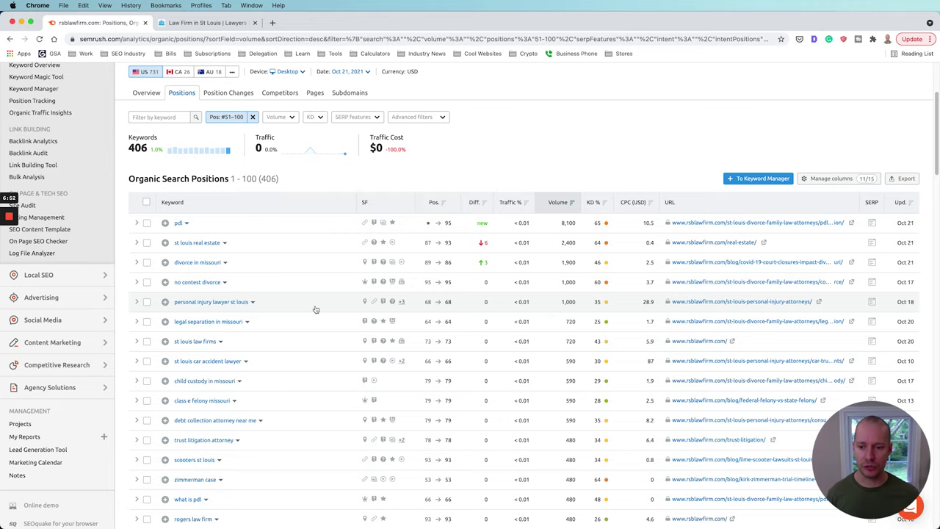
scroll(295, 325, "down", 1)
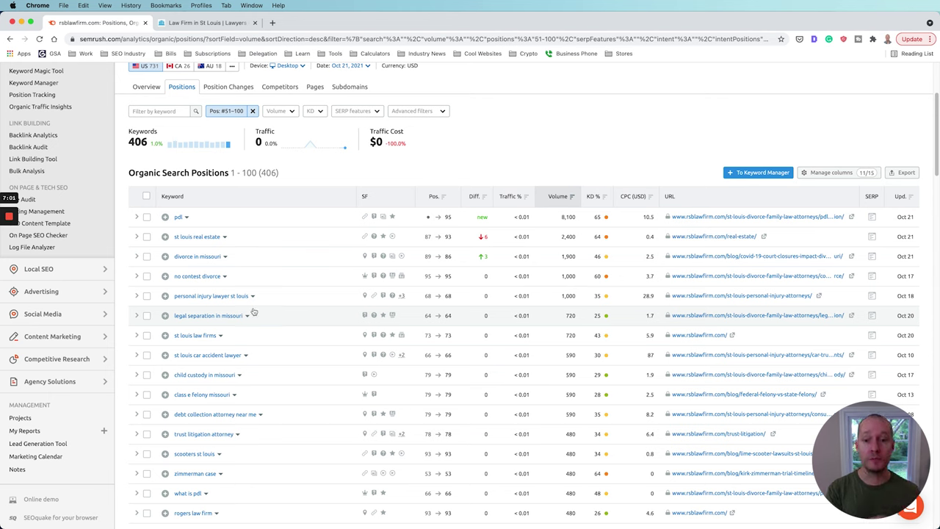
Filter the keywords in positions 51–100 by "missouri" and check their volume and keyword difficulty
left_click(158, 111)
type("missouri")
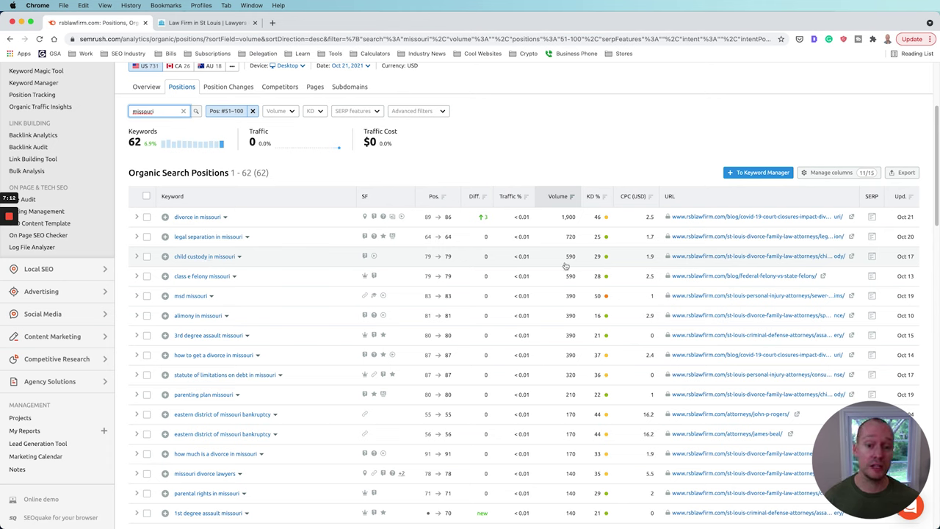
mouse_move(606, 256)
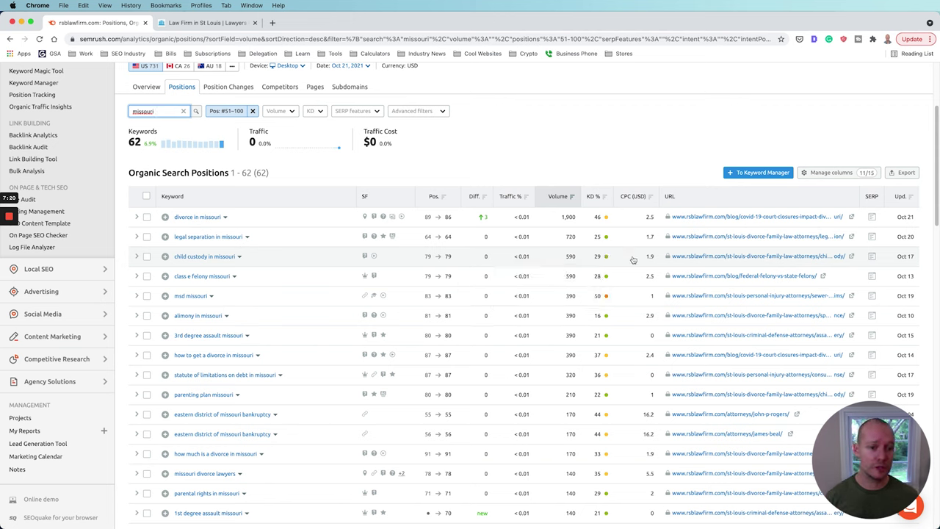
Open the page ranking for "child custody in missouri" and review its main heading and Missouri Child Custody section
left_click(851, 257)
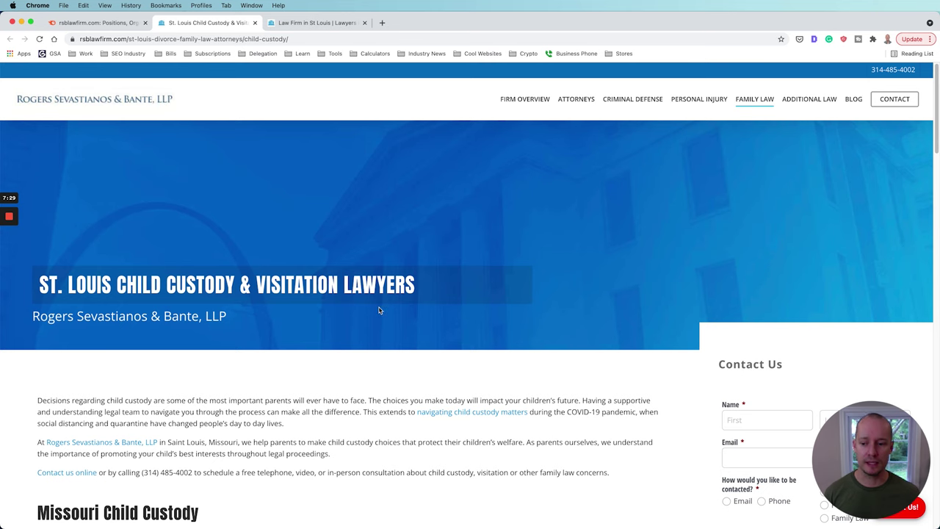
scroll(398, 314, "down", 2)
scroll(399, 313, "down", 3)
left_click_drag(38, 262, 218, 269)
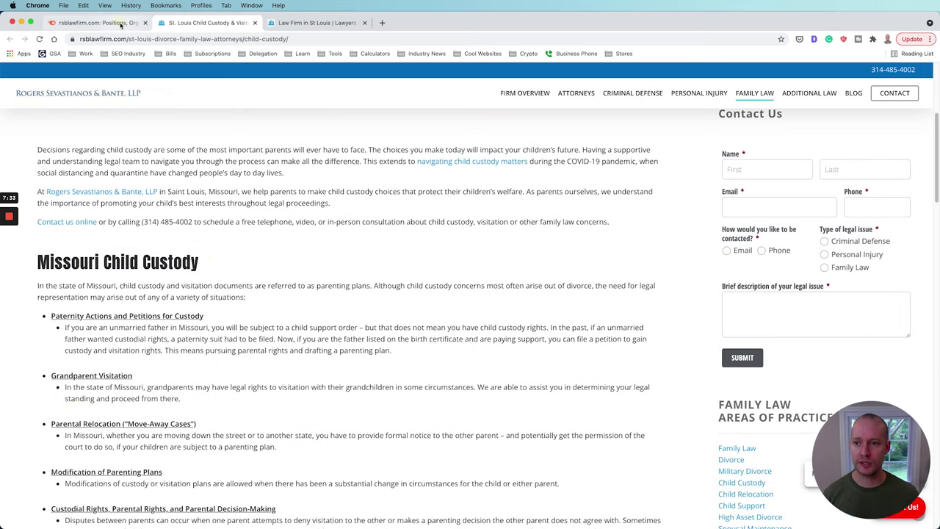
Open the search results snapshot for "child custody in missouri" from the positions list and review the competing page titles
left_click(99, 22)
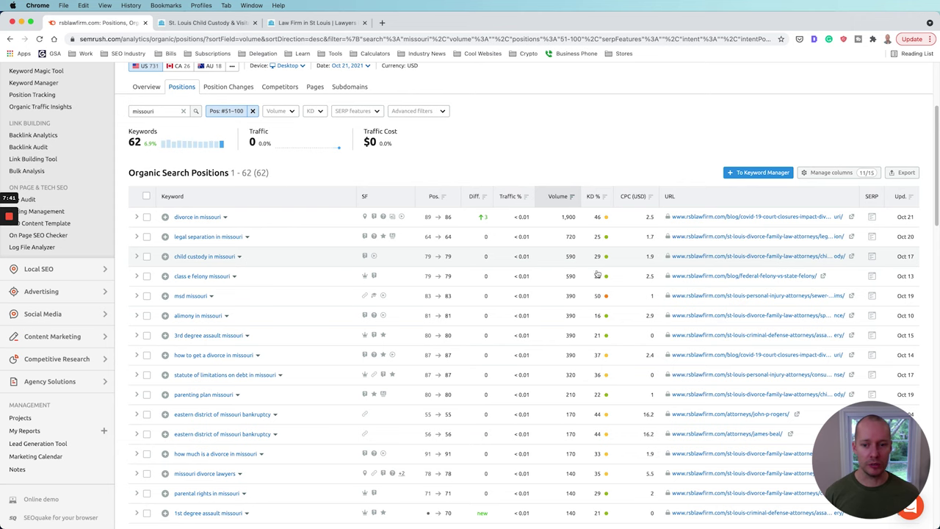
left_click(872, 256)
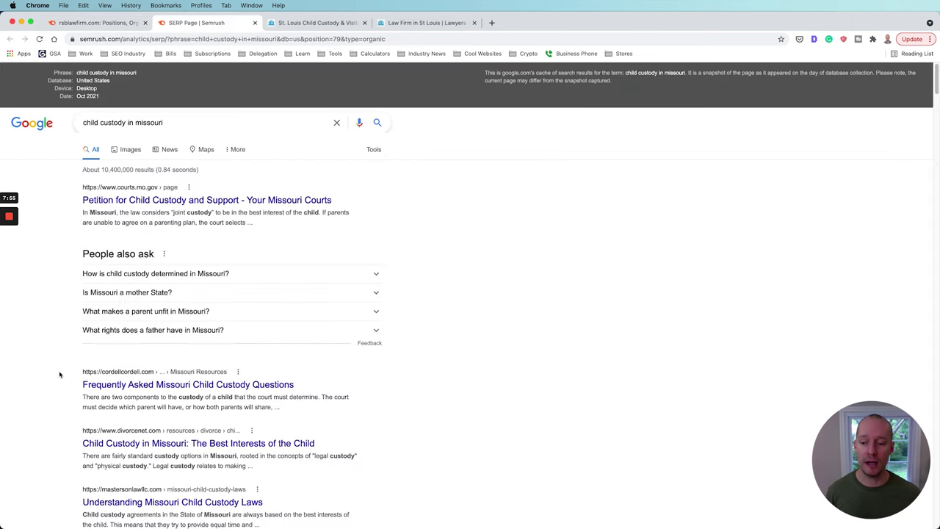
scroll(60, 375, "down", 3)
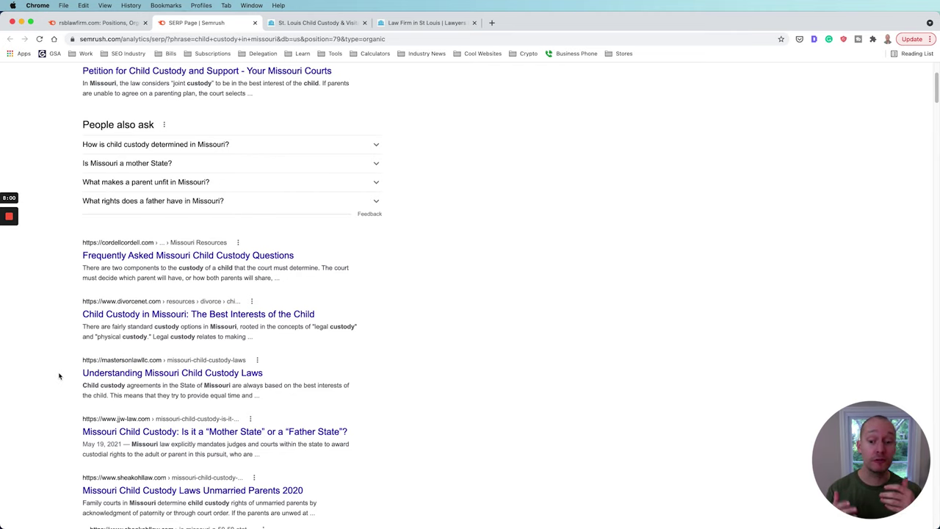
scroll(65, 375, "down", 1)
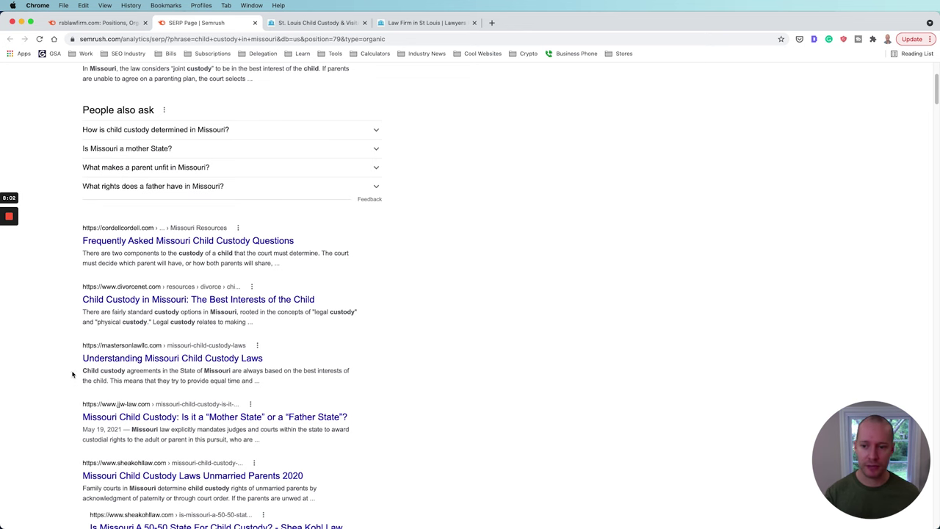
scroll(74, 375, "down", 2)
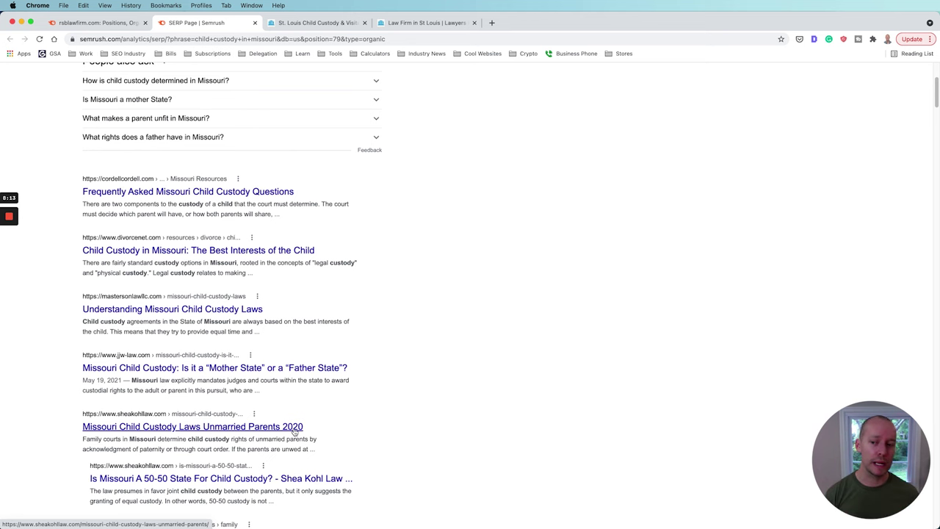
scroll(439, 412, "down", 5)
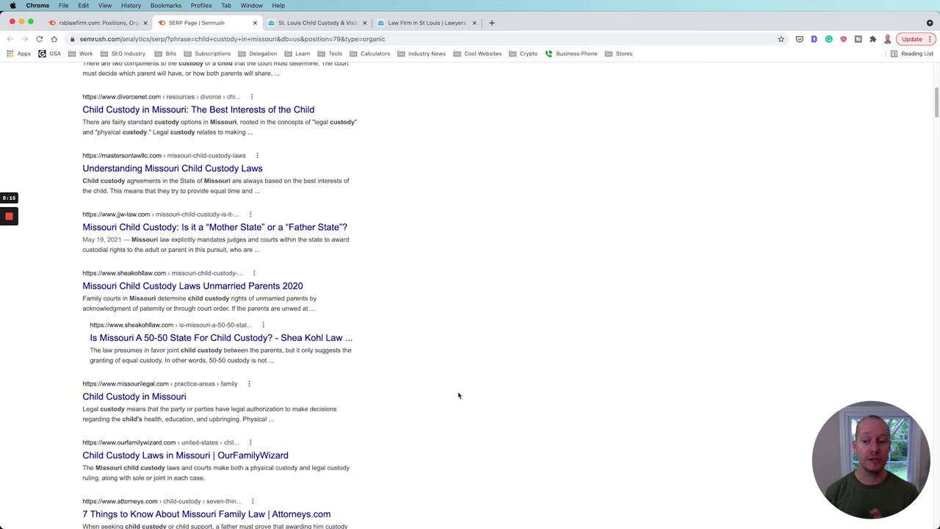
Compare the law firm's child custody page heading with the "child custody in missouri" keyword in the positions list
left_click(335, 24)
scroll(325, 374, "up", 5)
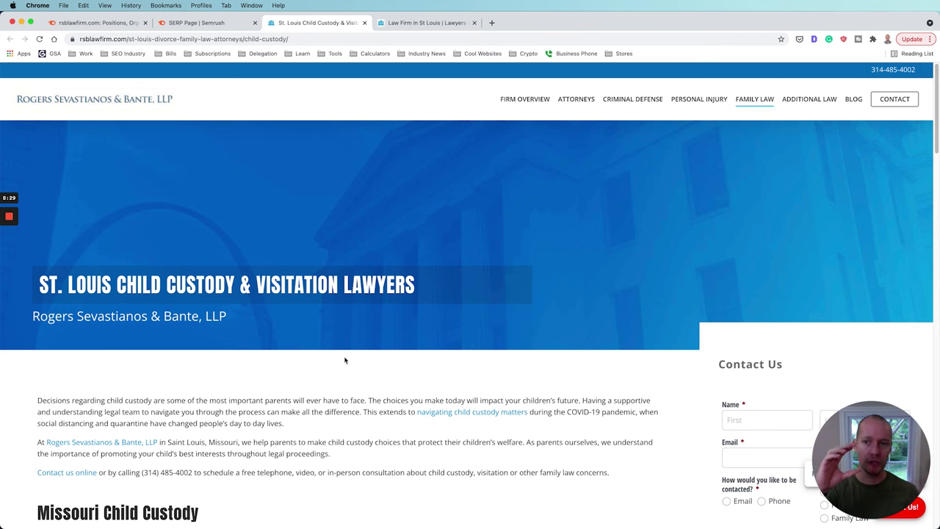
left_click(106, 22)
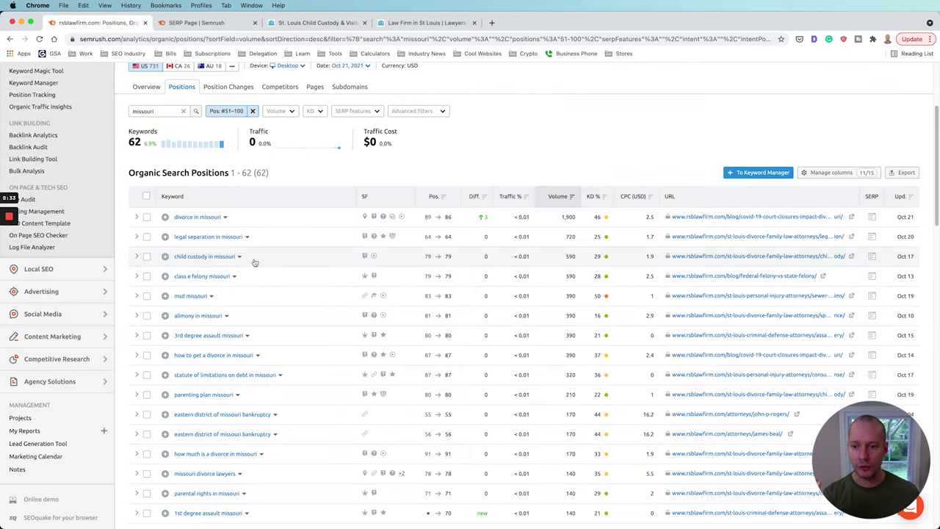
left_click(311, 23)
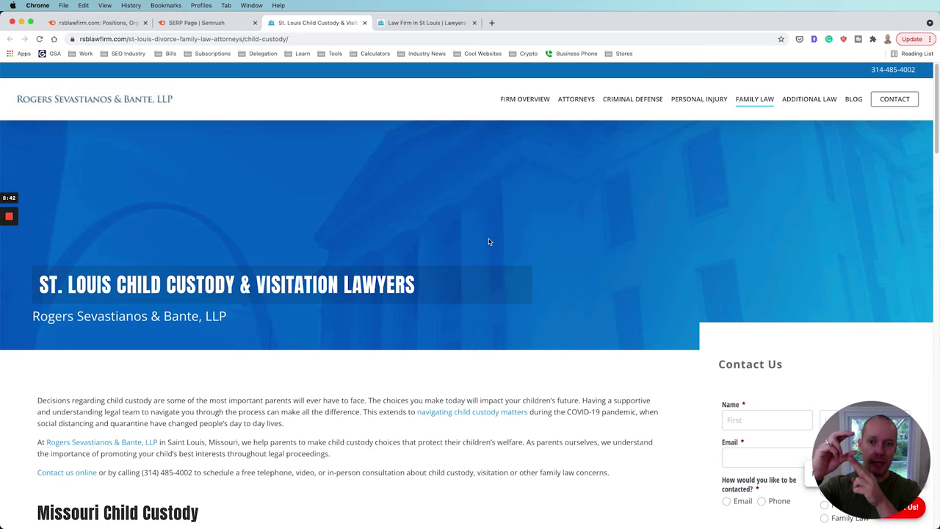
scroll(426, 319, "down", 2)
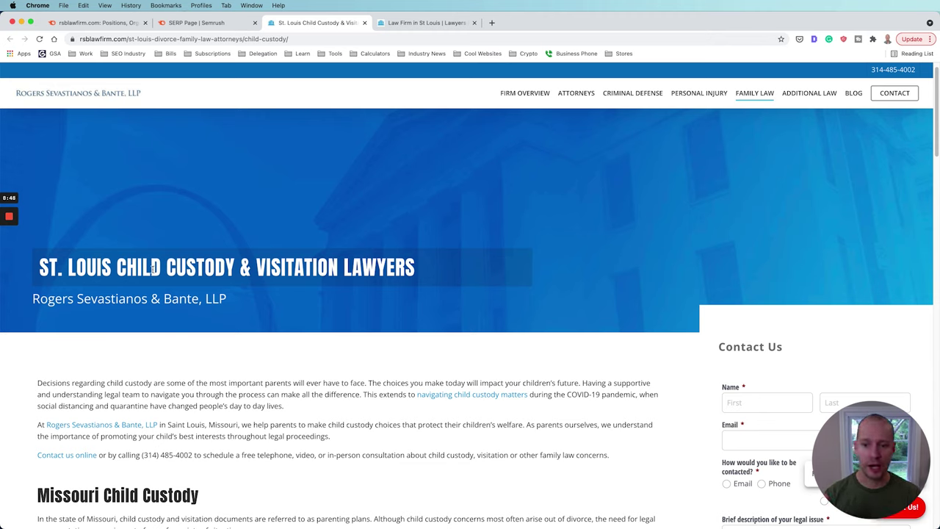
left_click_drag(416, 271, 42, 267)
left_click(79, 266)
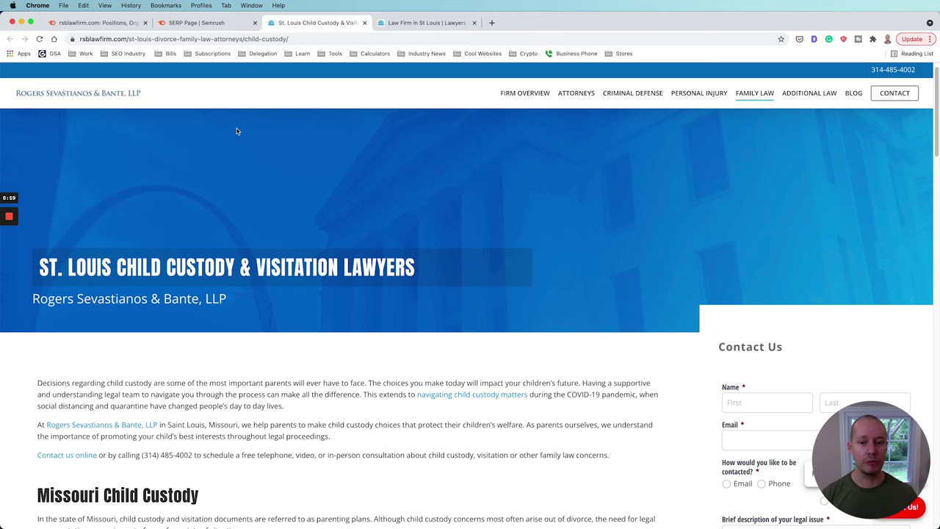
Return to the "missouri" keyword list for positions 51–100 and look over the remaining keywords
left_click(111, 22)
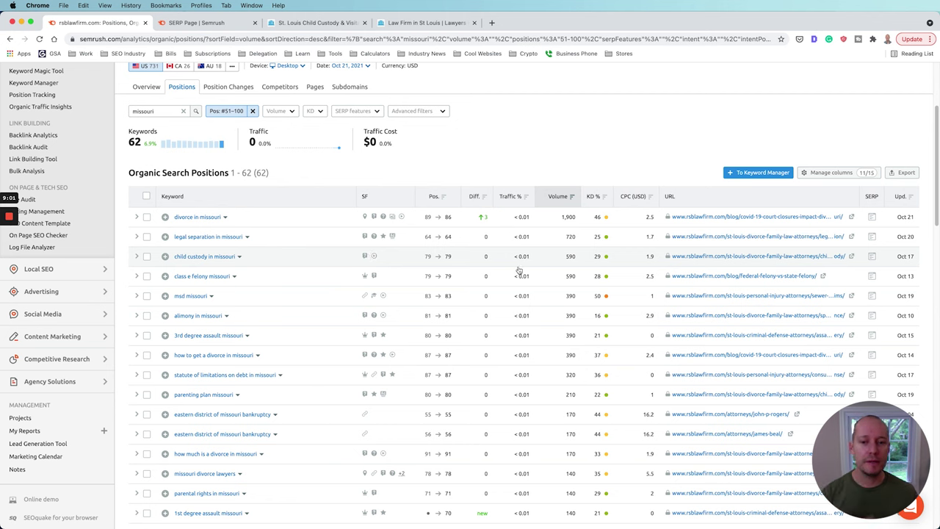
scroll(474, 303, "down", 1)
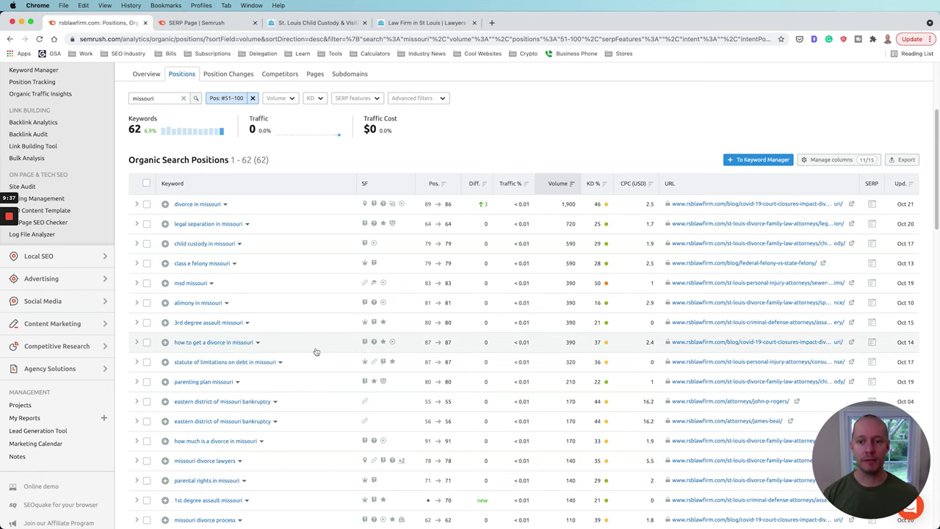
scroll(497, 213, "up", 3)
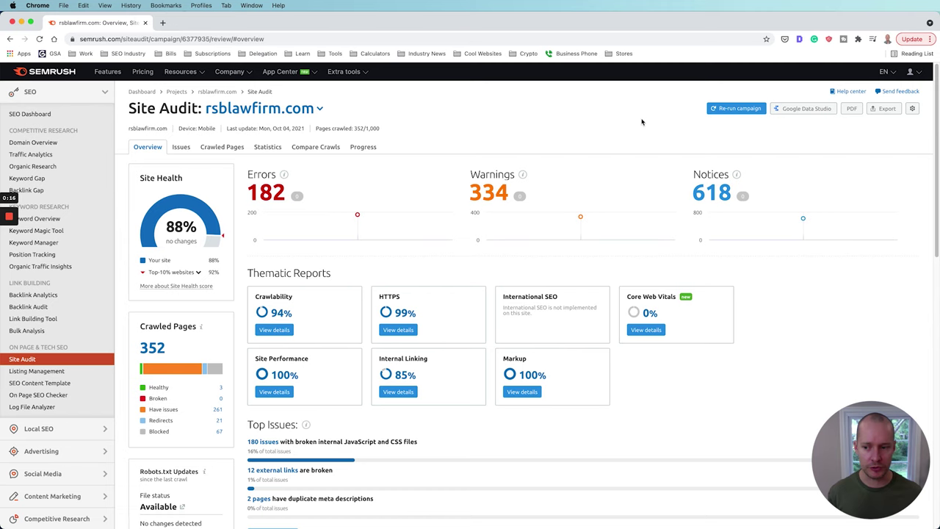
Open the Crawlability details from the rsblawfirm.com site audit overview and look through the report's charts
scroll(927, 184, "down", 1)
scroll(926, 194, "up", 1)
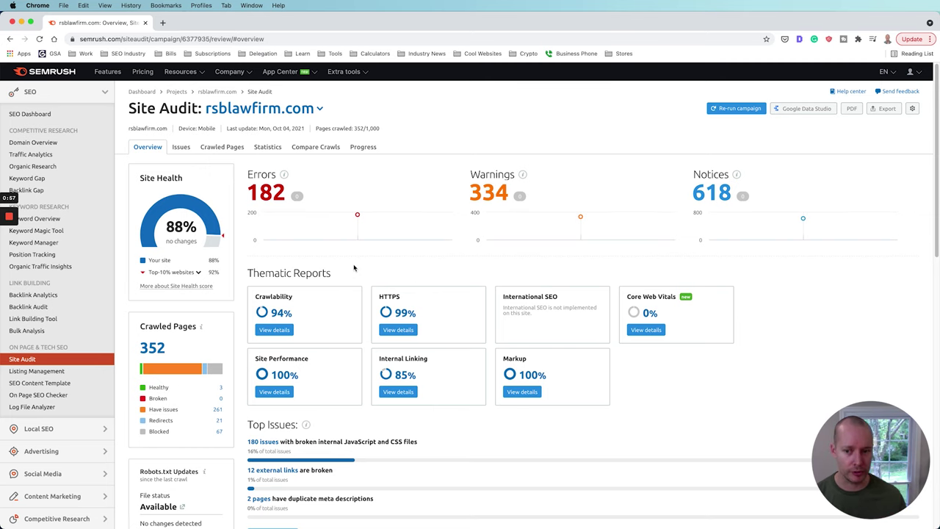
left_click(274, 330)
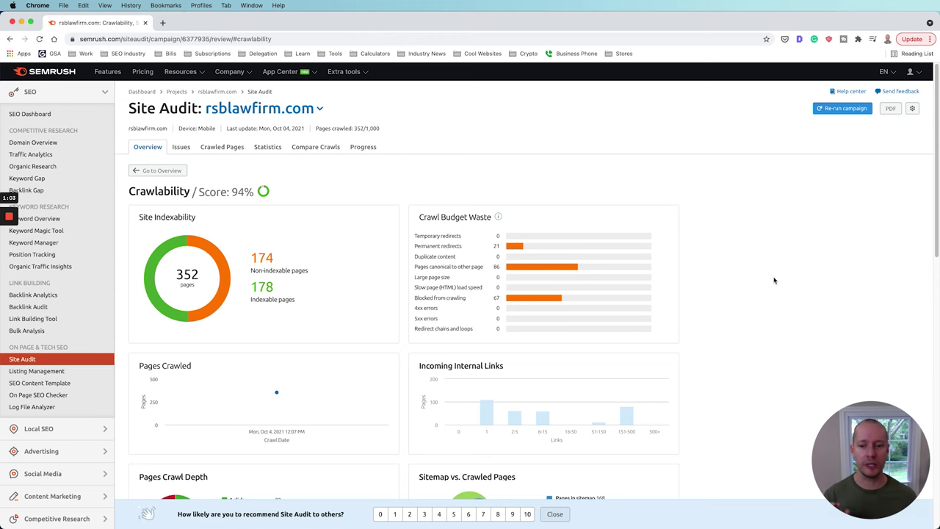
scroll(774, 277, "down", 1)
scroll(775, 280, "down", 6)
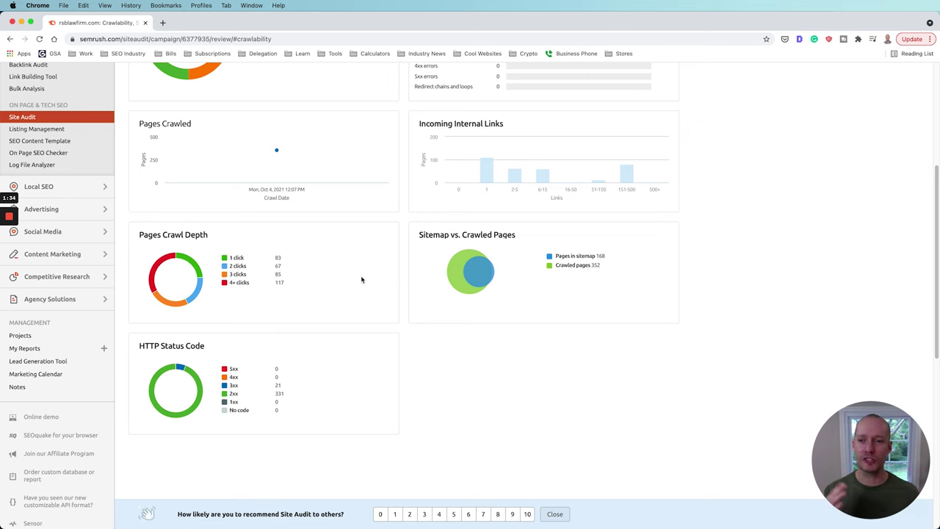
Examine the Pages Crawl Depth chart together with the site indexability, internal links and crawl budget waste charts
scroll(361, 279, "up", 3)
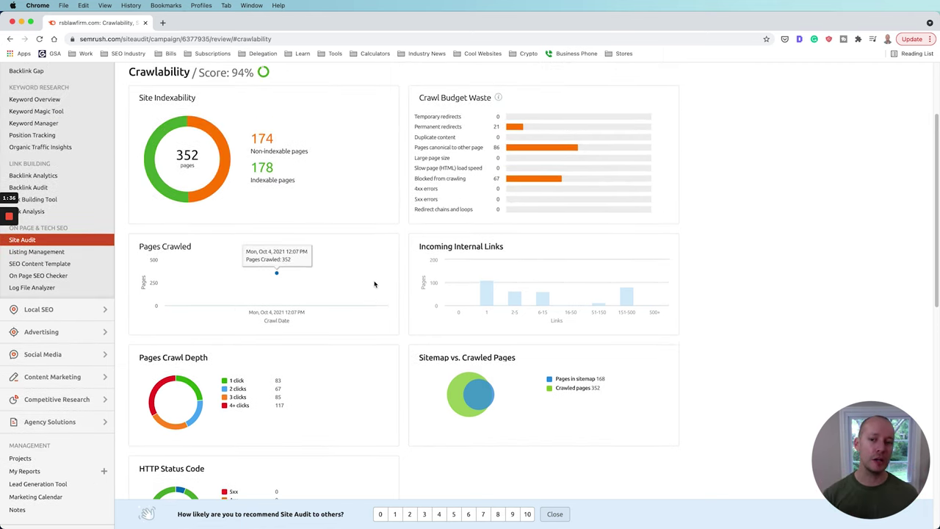
scroll(374, 284, "down", 4)
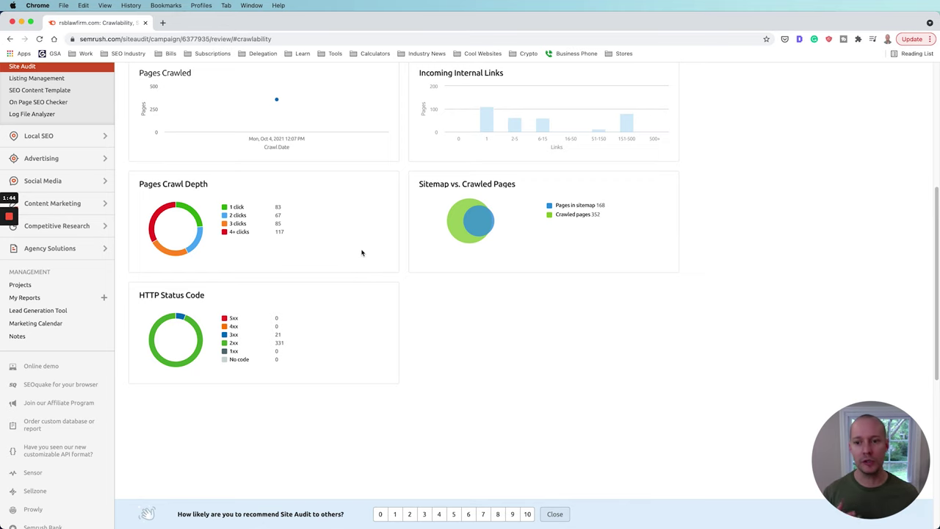
scroll(261, 257, "up", 1)
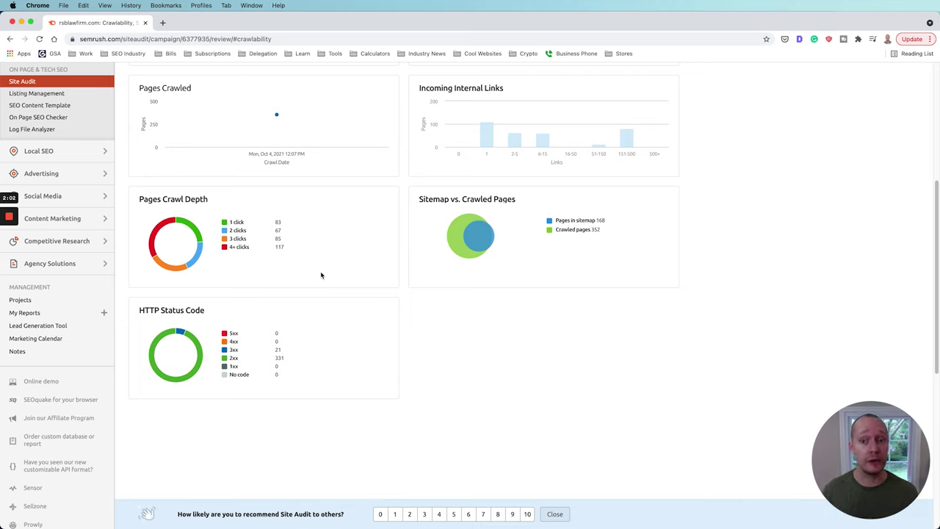
scroll(329, 281, "up", 1)
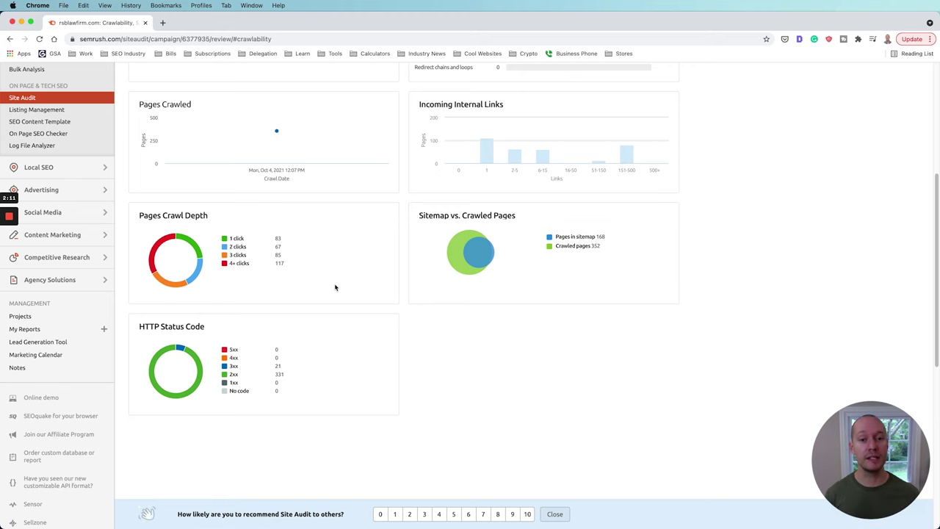
scroll(434, 369, "up", 4)
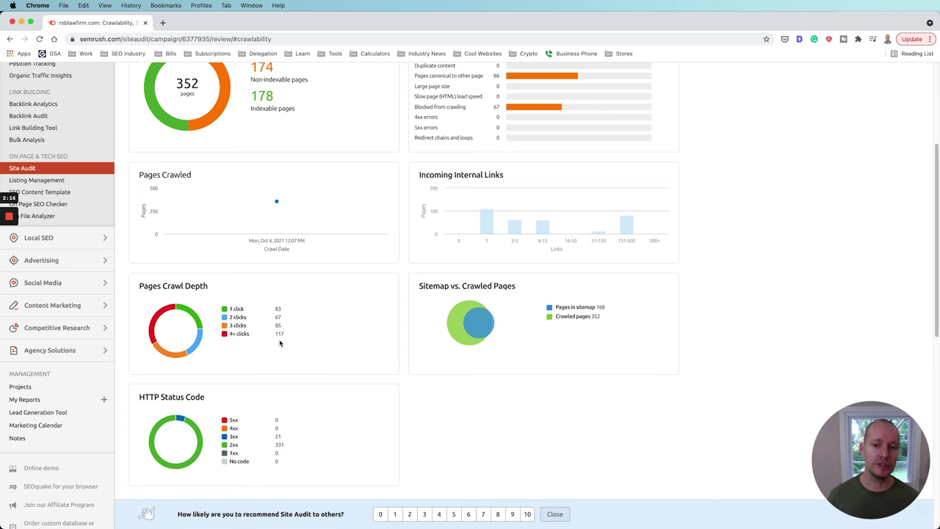
scroll(306, 350, "up", 2)
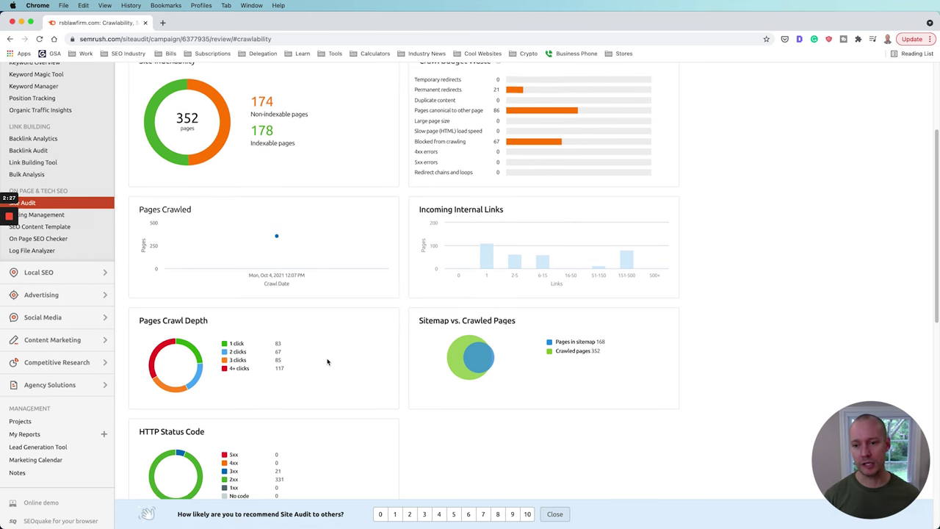
scroll(325, 360, "up", 3)
scroll(273, 338, "down", 5)
left_click(272, 294)
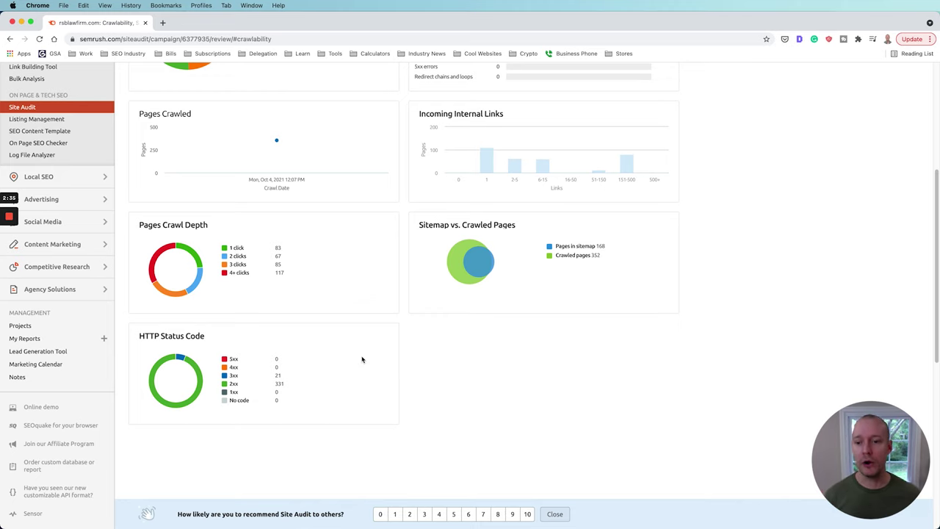
scroll(325, 299, "up", 2)
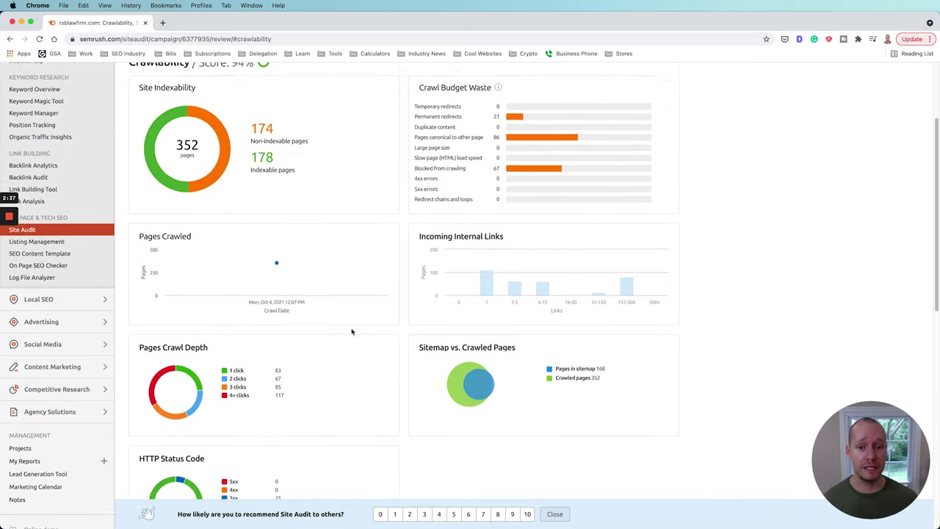
scroll(390, 335, "up", 2)
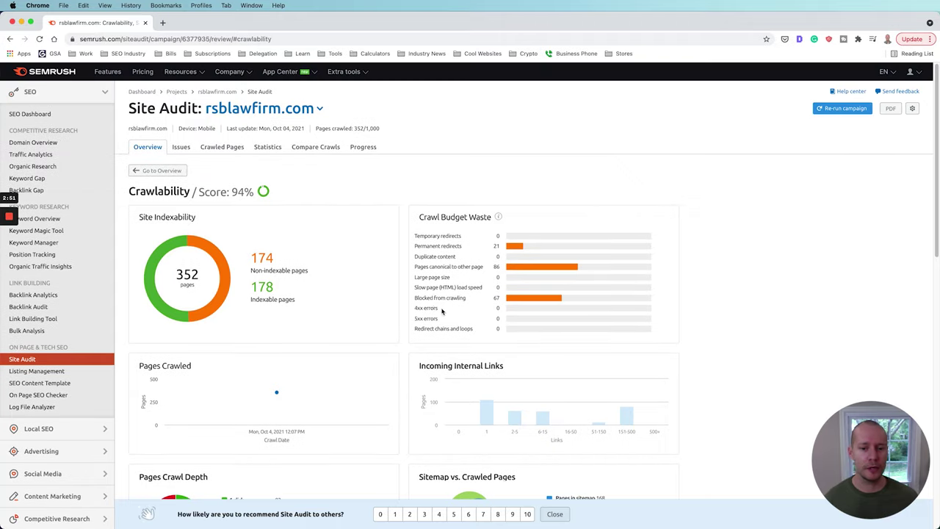
List the pages blocked from crawling and open the first listed blog post, about the $4 million artwork looting
left_click(534, 298)
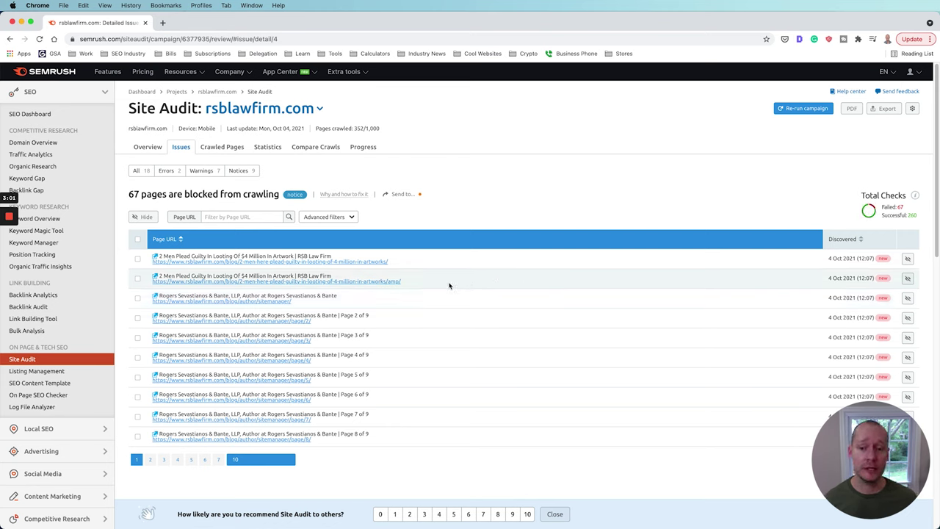
right_click(299, 263)
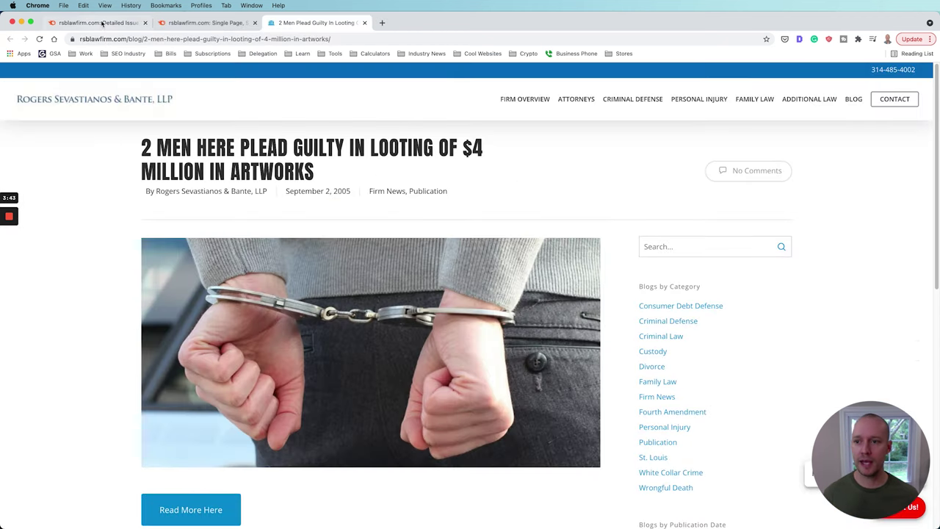
left_click(103, 22)
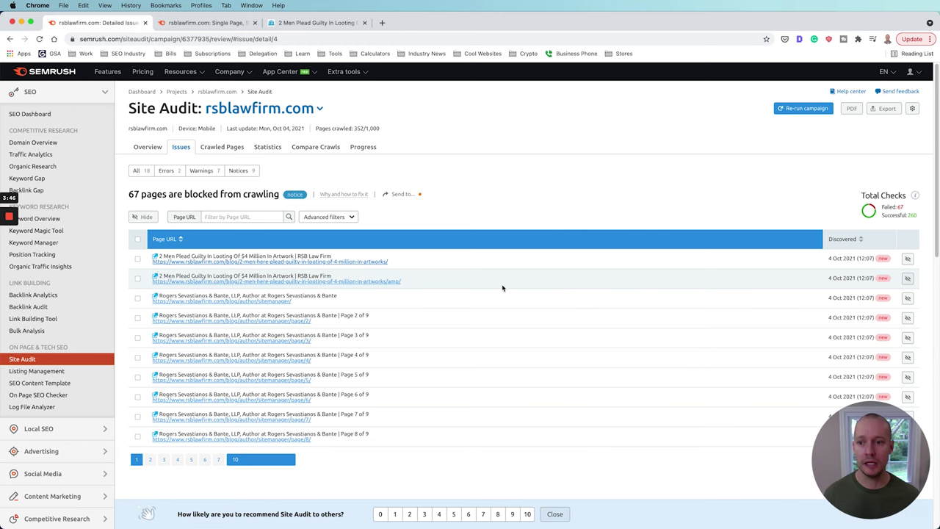
left_click(271, 25)
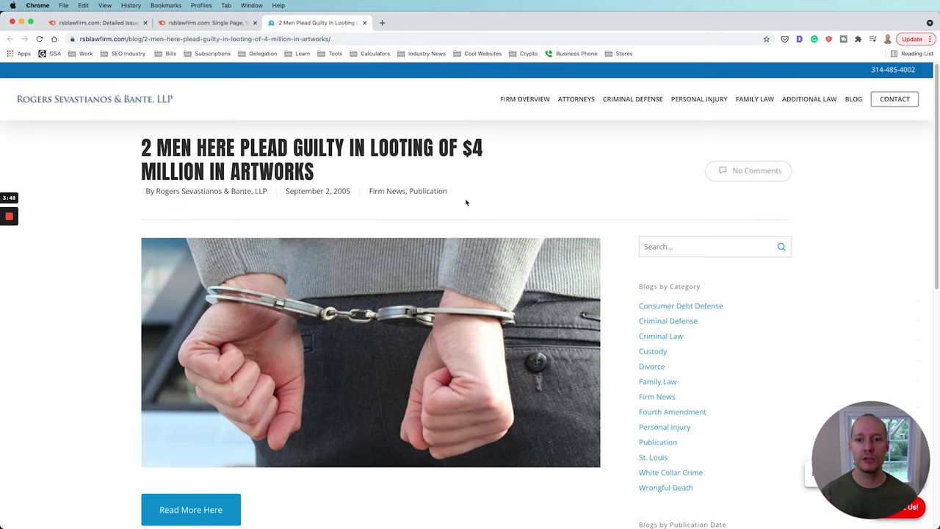
View the artwork looting post's page source and search it for "noindex"
right_click(515, 170)
left_click(549, 315)
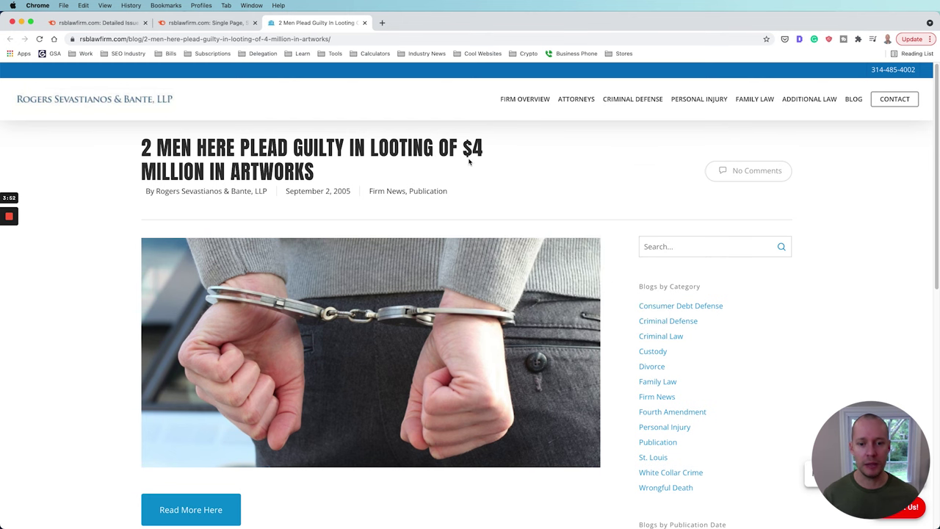
key("super+f")
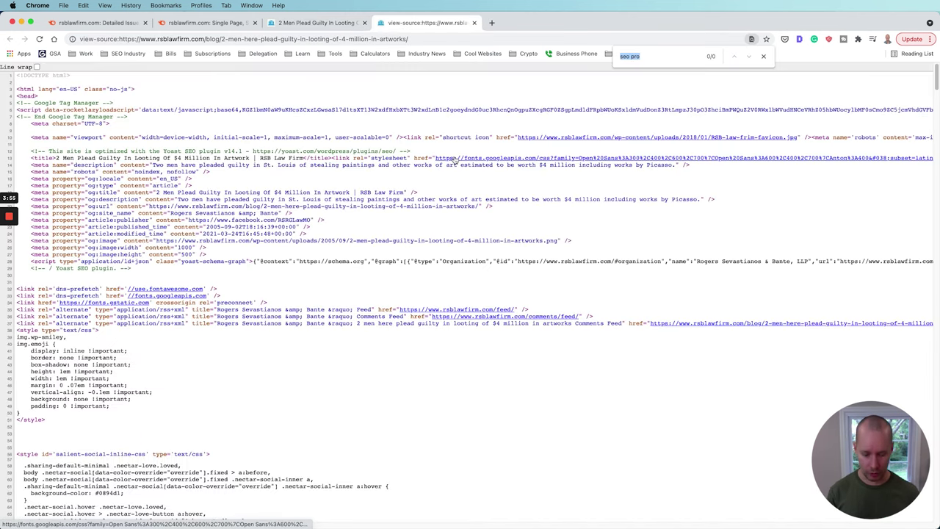
type("noindex")
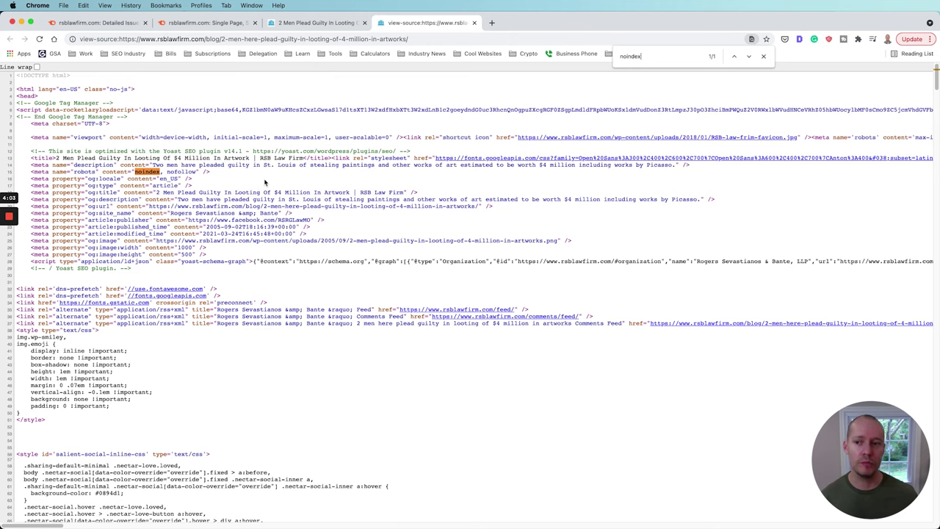
Return to the artwork looting blog post and open its Read More Here link in a new tab
left_click(317, 23)
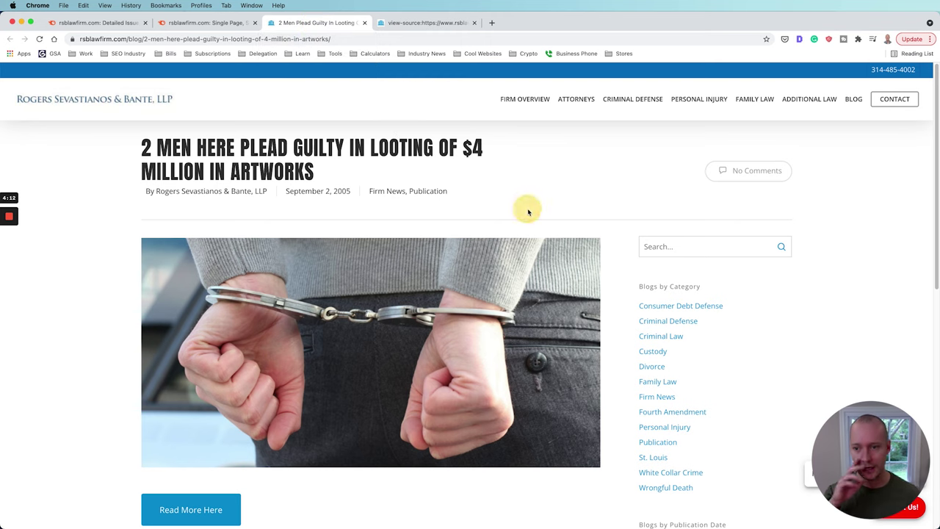
scroll(132, 249, "down", 1)
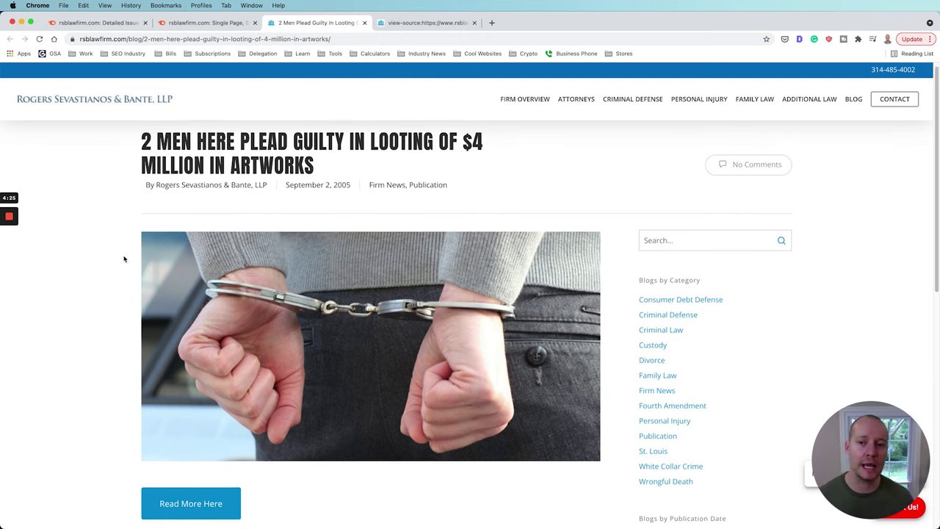
scroll(108, 331, "down", 5)
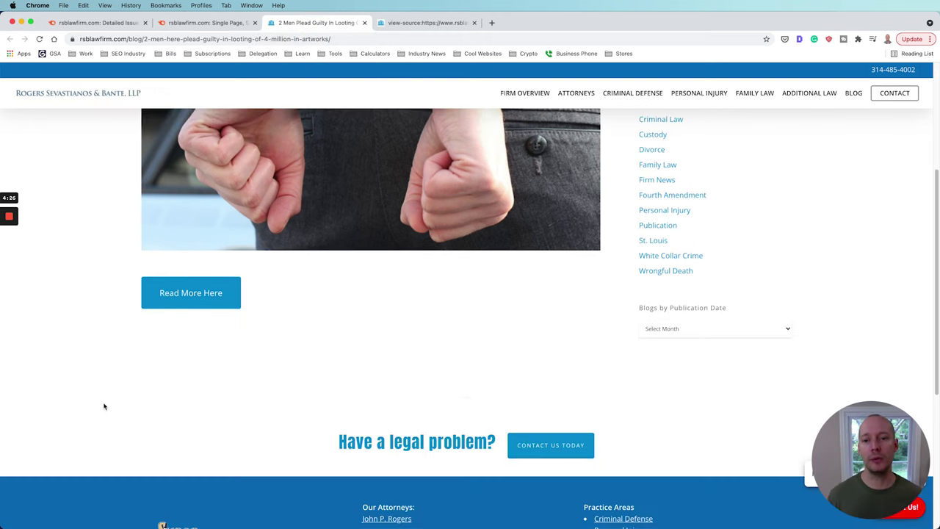
triple_click(198, 296)
right_click(197, 295)
left_click(221, 302)
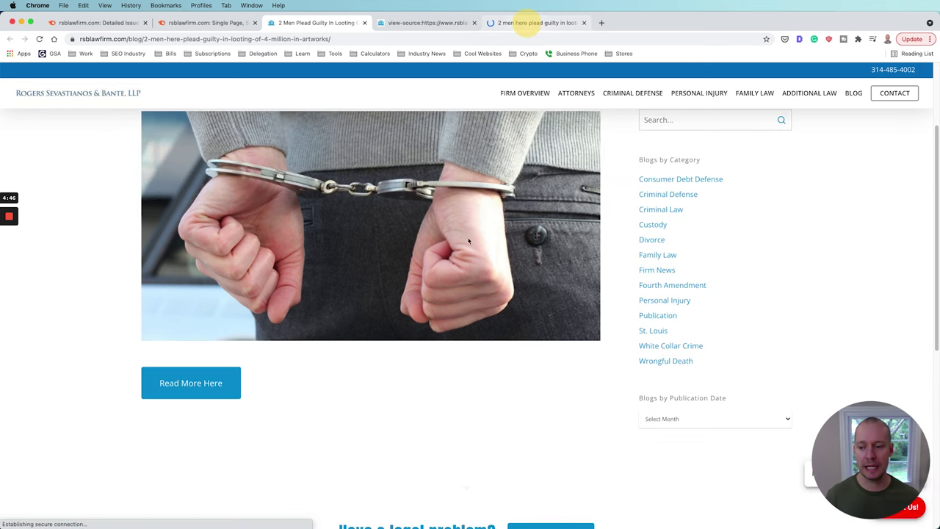
Skim the linked St. Louis Post-Dispatch article and go back to the law firm's artwork looting post
scroll(434, 301, "down", 10)
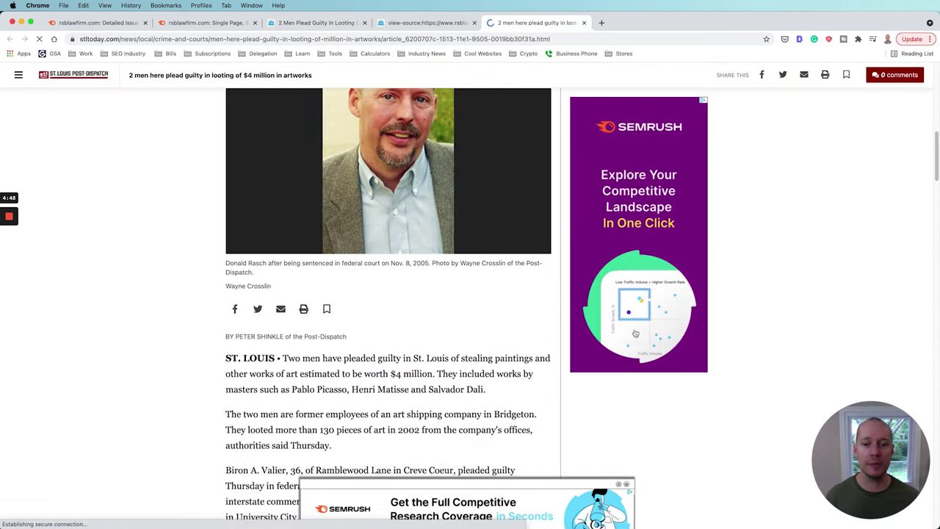
scroll(441, 294, "down", 1)
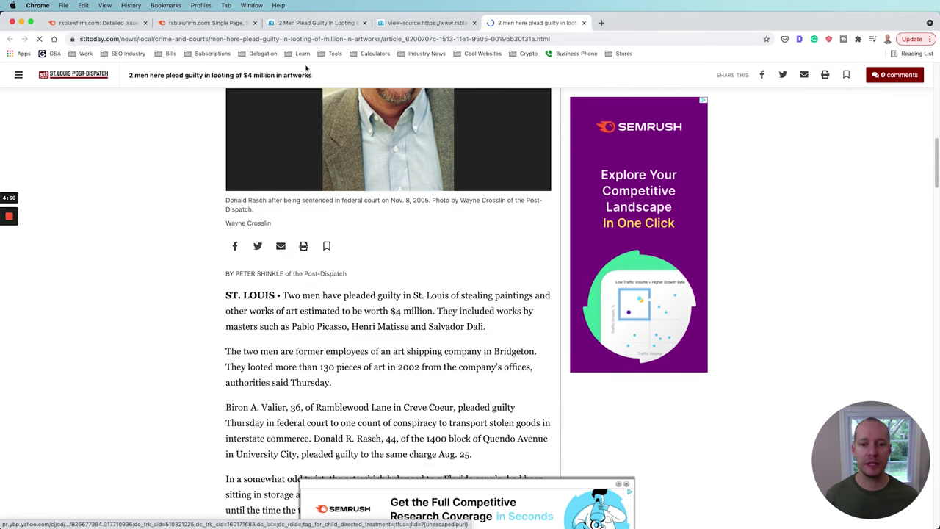
left_click(314, 24)
scroll(414, 353, "up", 4)
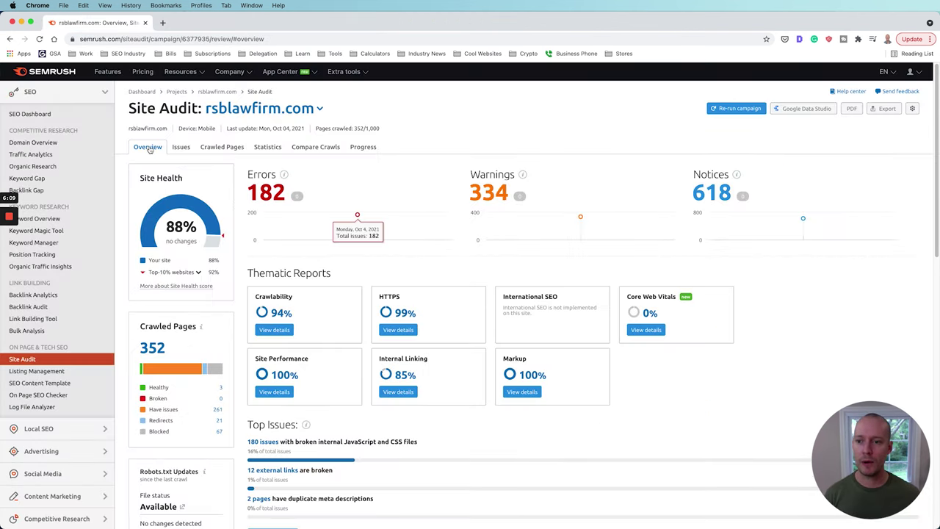
Review the rsblawfirm.com site audit overview and look through the audit's full list of issues
scroll(471, 379, "down", 2)
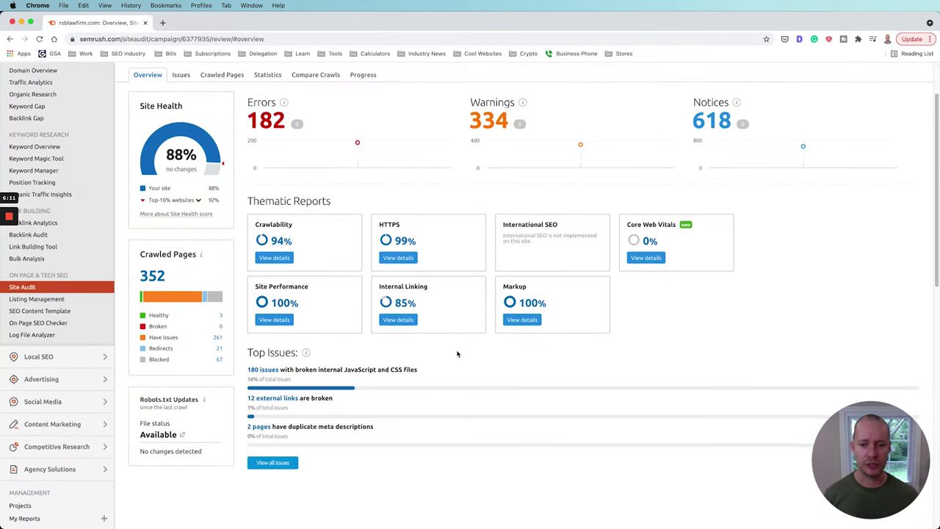
scroll(172, 171, "up", 3)
left_click(180, 147)
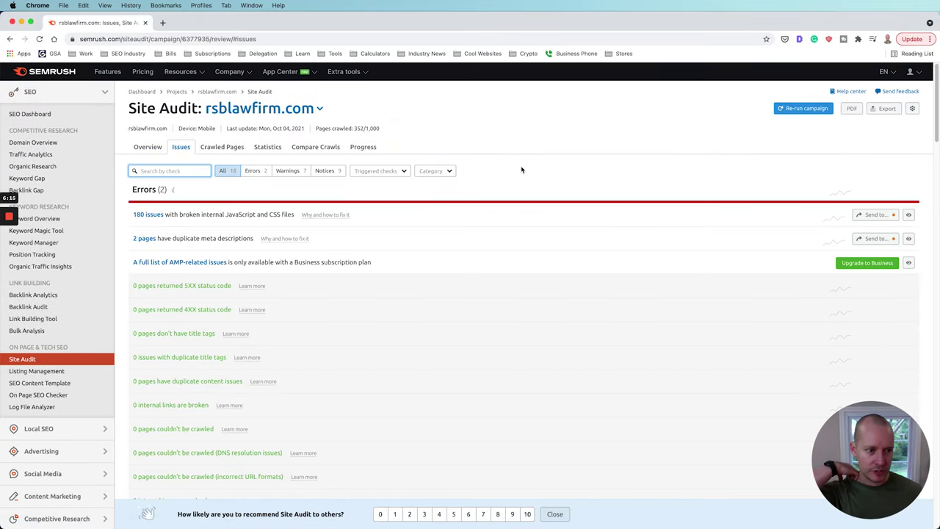
scroll(470, 283, "down", 4)
scroll(506, 294, "up", 4)
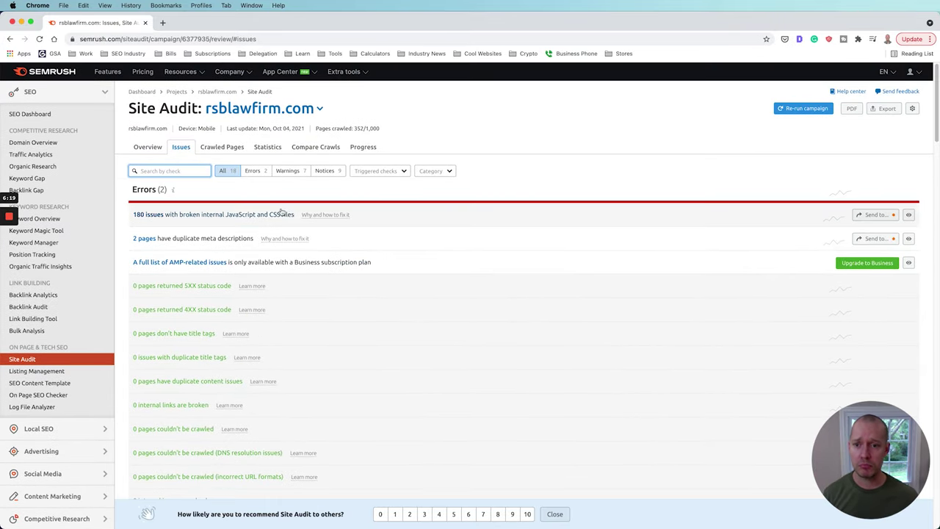
Filter the audit issues by Errors, Warnings and Notices in turn, and return to the Warnings list
left_click(254, 170)
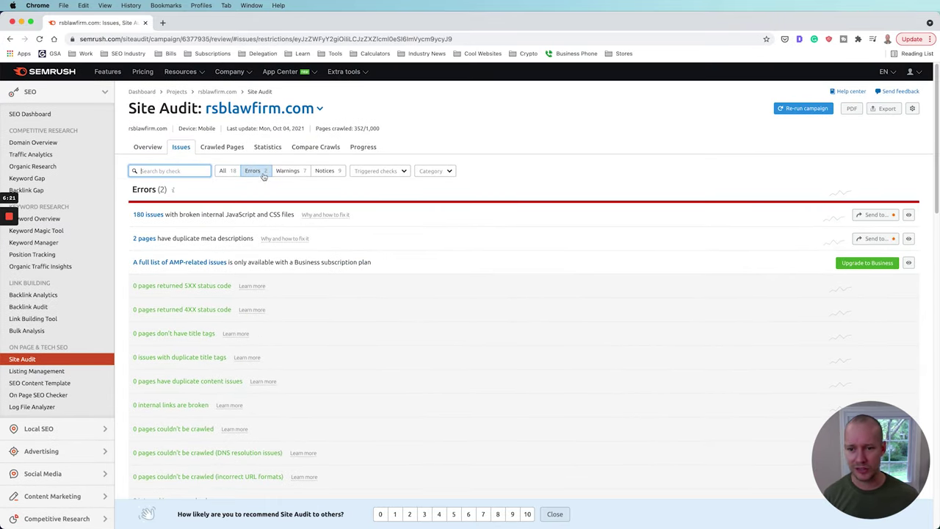
left_click(288, 171)
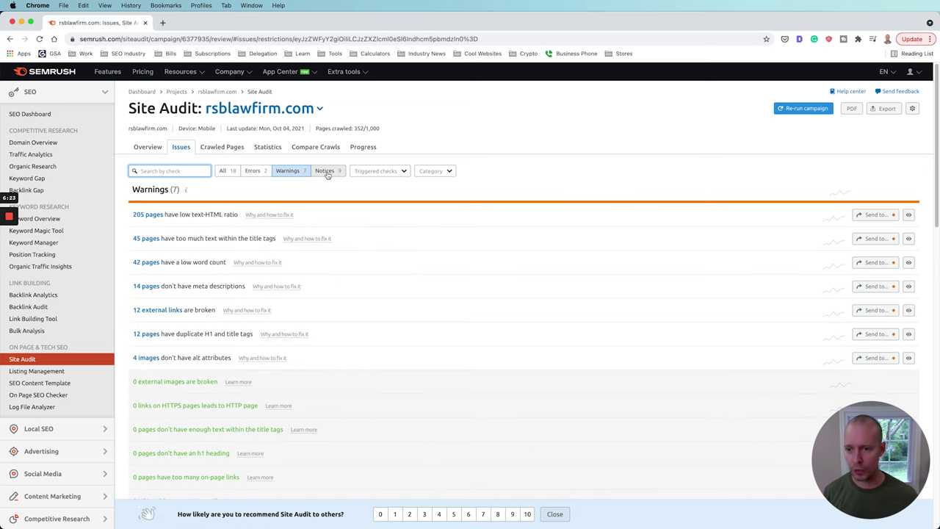
left_click(327, 171)
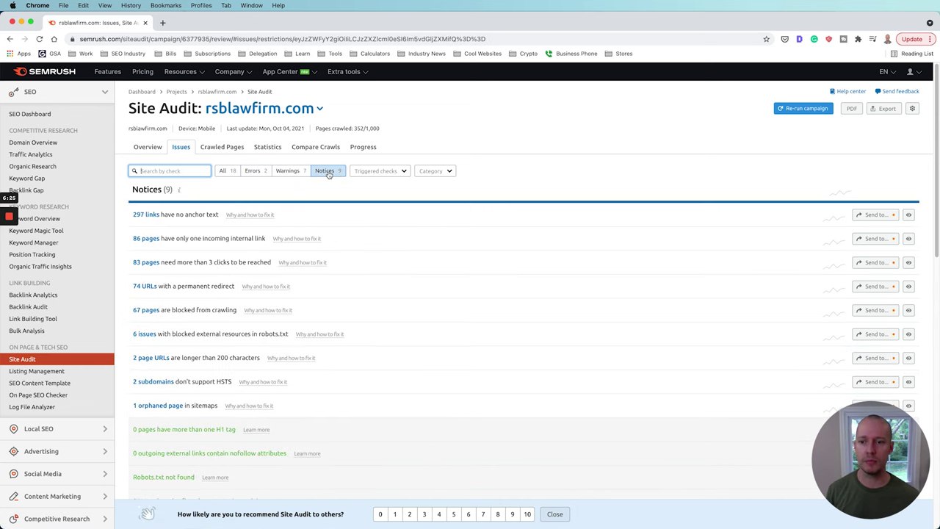
left_click(288, 170)
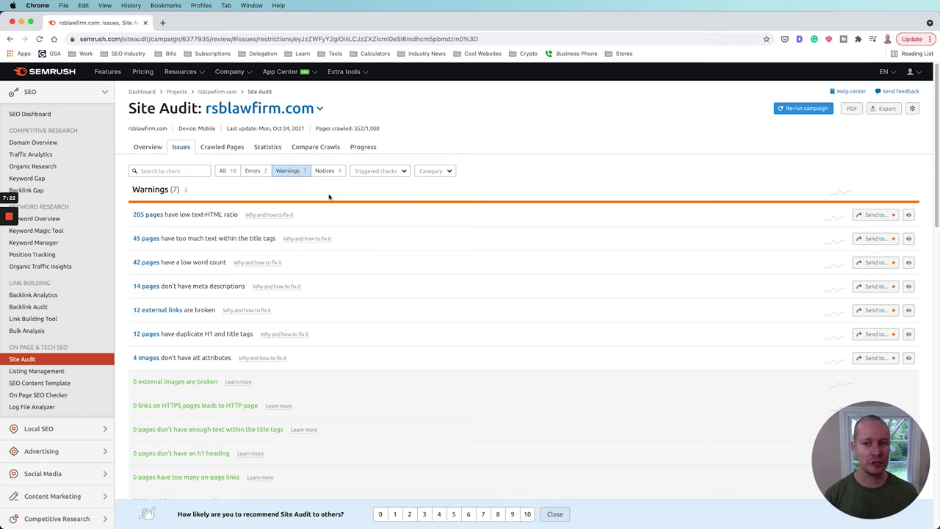
List the crawled pages by descending crawl depth and show the crawled directories as a site structure
left_click(237, 148)
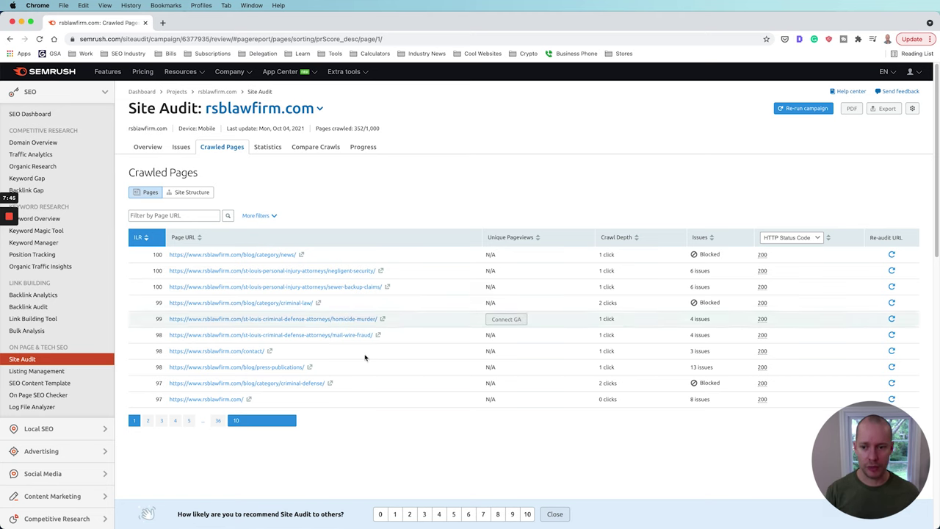
left_click(636, 242)
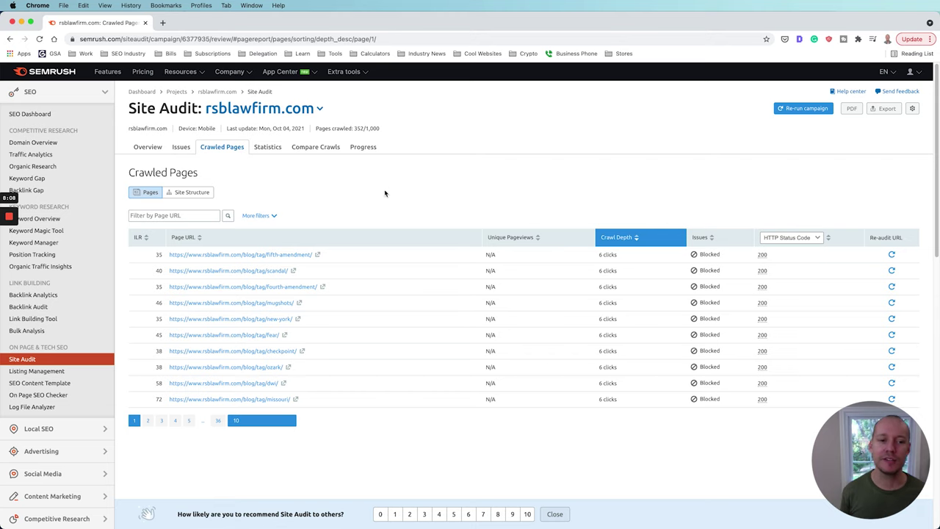
left_click(194, 192)
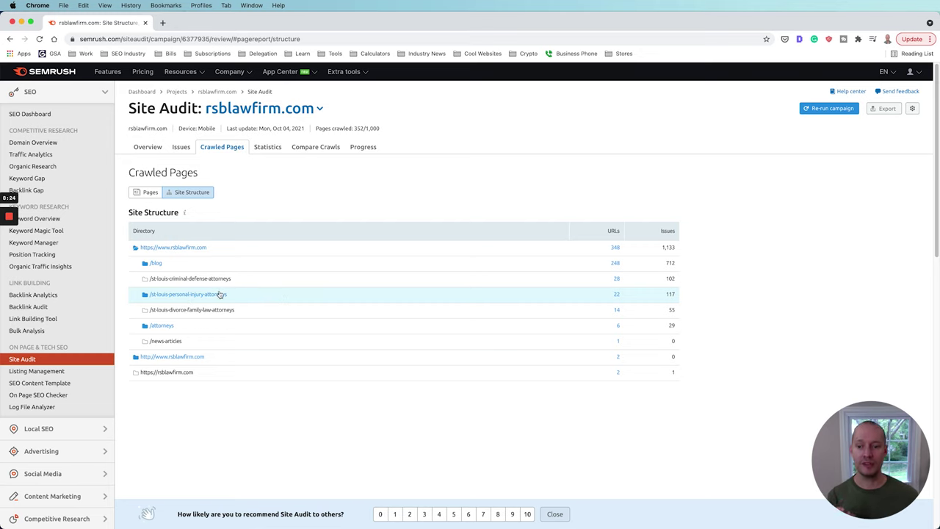
Open the rsblawfirm.com home page in a separate tab and go to its Personal Injury page
left_click(184, 248)
left_click_drag(258, 252, 168, 23)
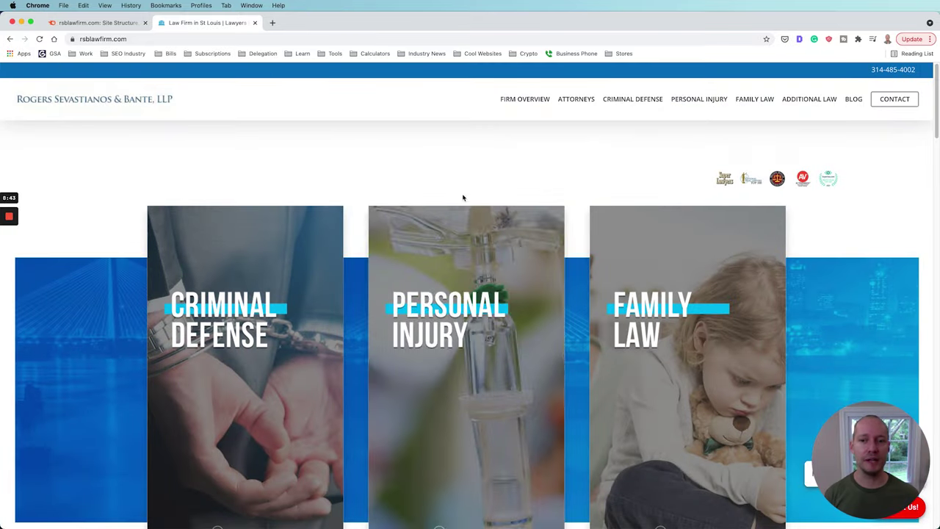
mouse_move(707, 100)
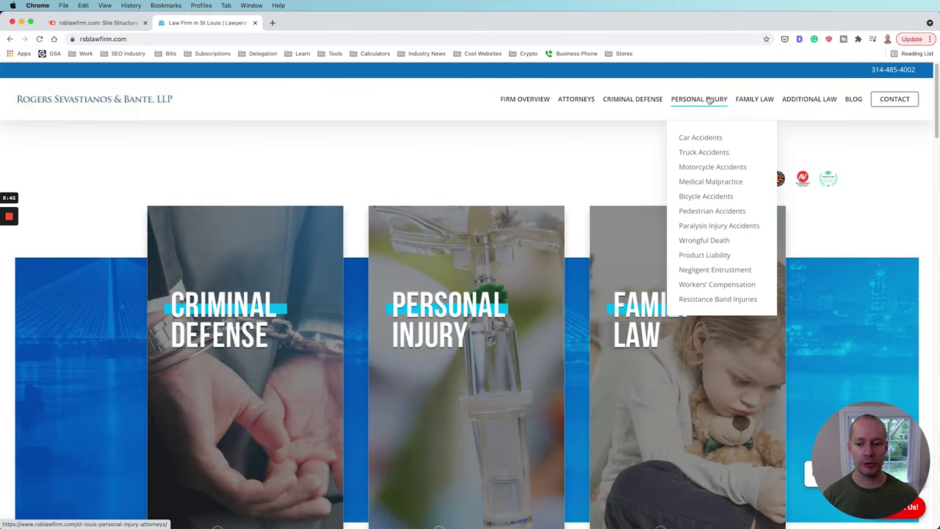
left_click(709, 100)
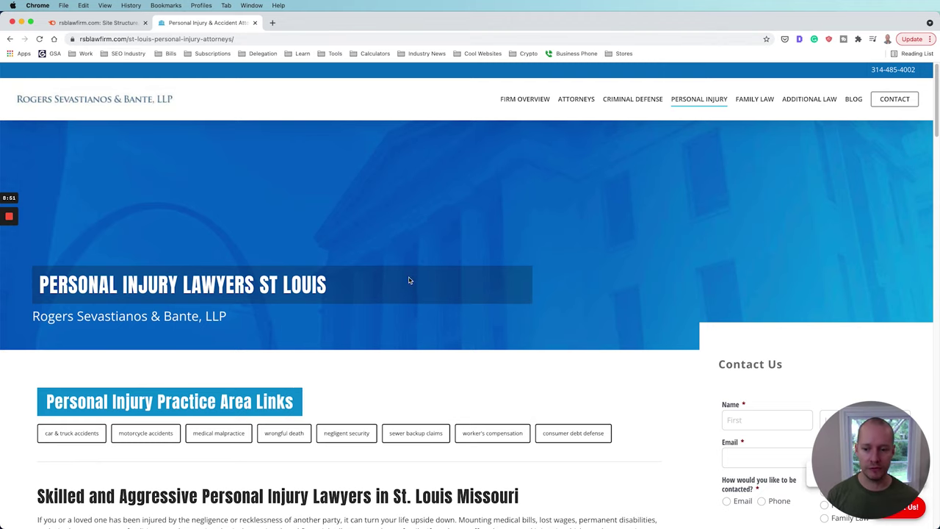
Open the wrongful death practice area page and highlight the st-louis-personal-injury-attorneys folder in its URL
scroll(619, 255, "down", 5)
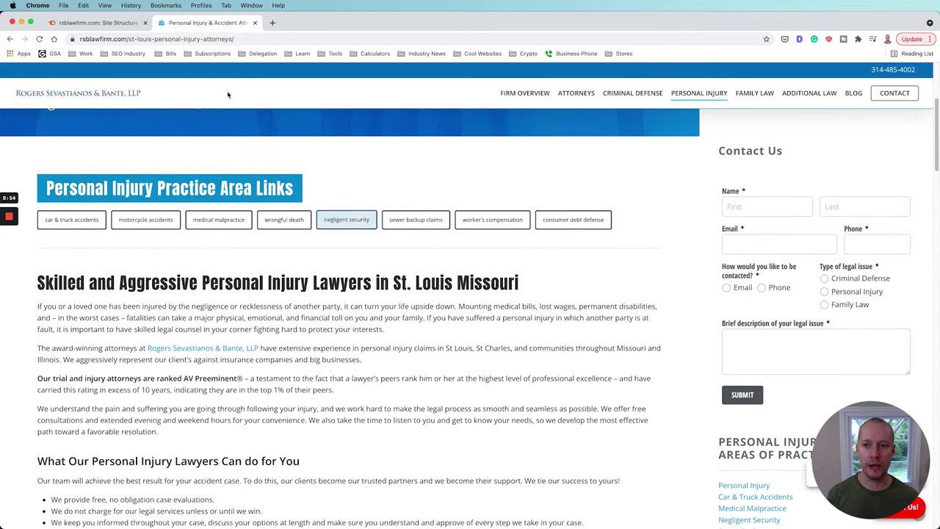
left_click(291, 225)
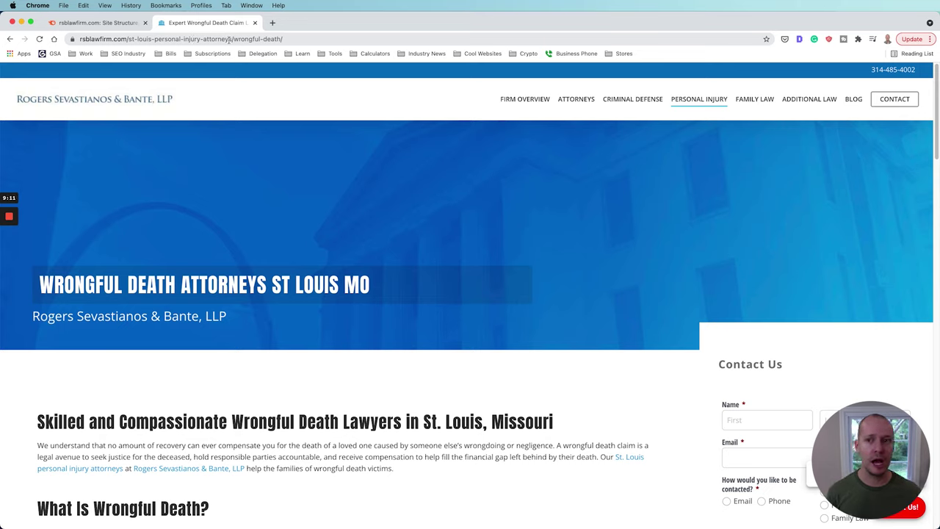
left_click_drag(235, 39, 194, 38)
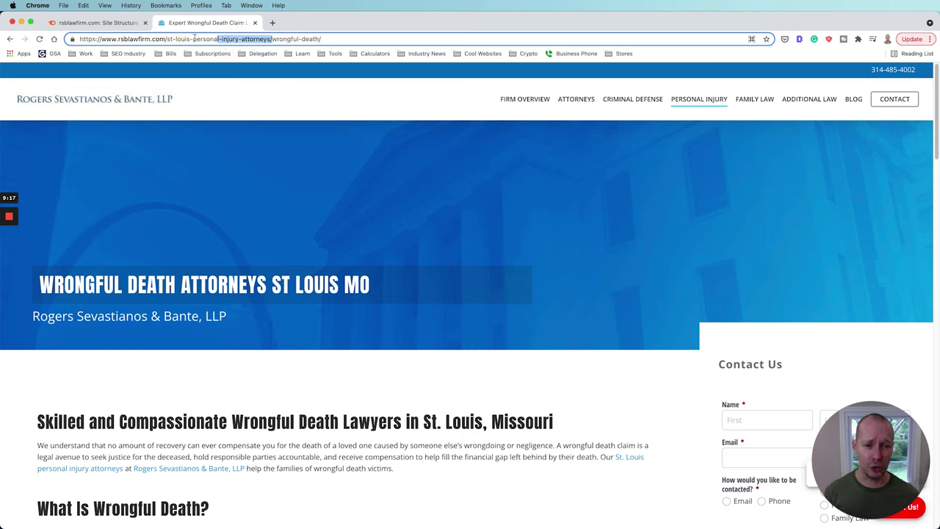
left_click(194, 39)
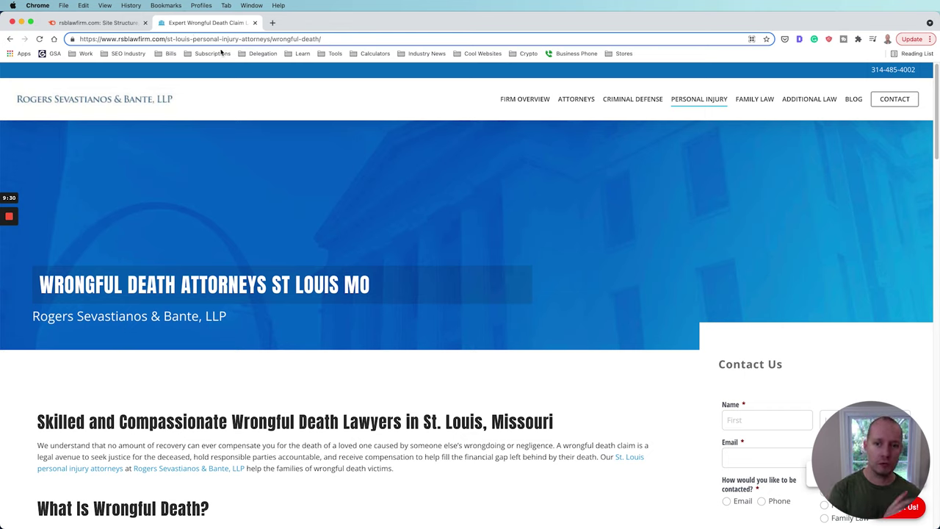
left_click_drag(270, 39, 164, 38)
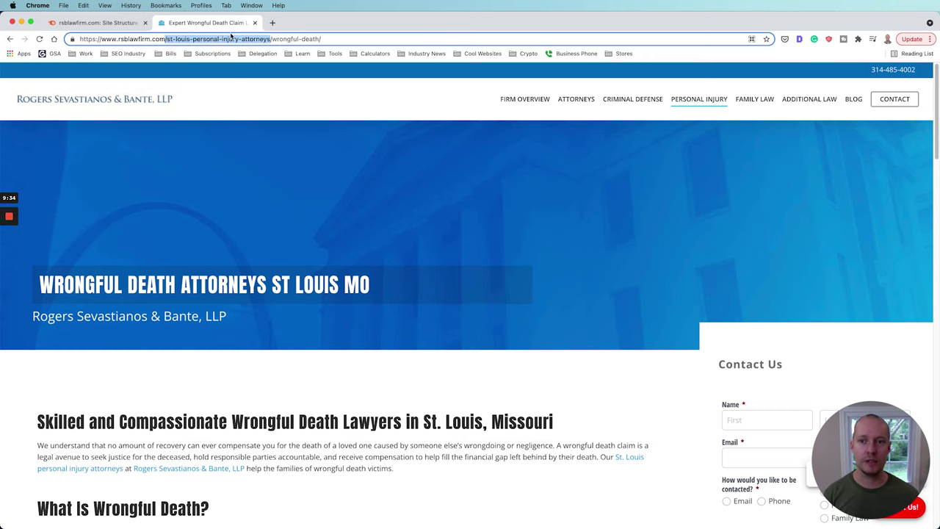
Go back from the wrongful death page to the main Personal Injury page
left_click(702, 102)
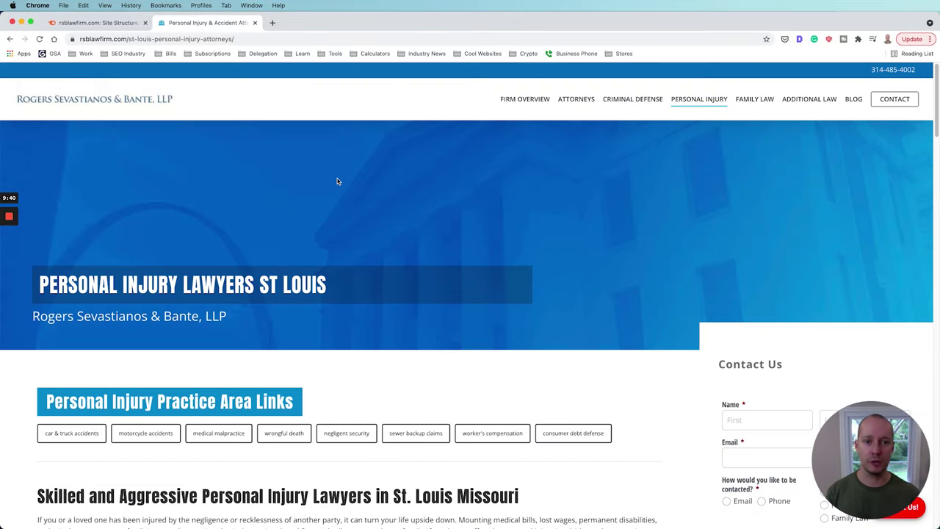
left_click(358, 217)
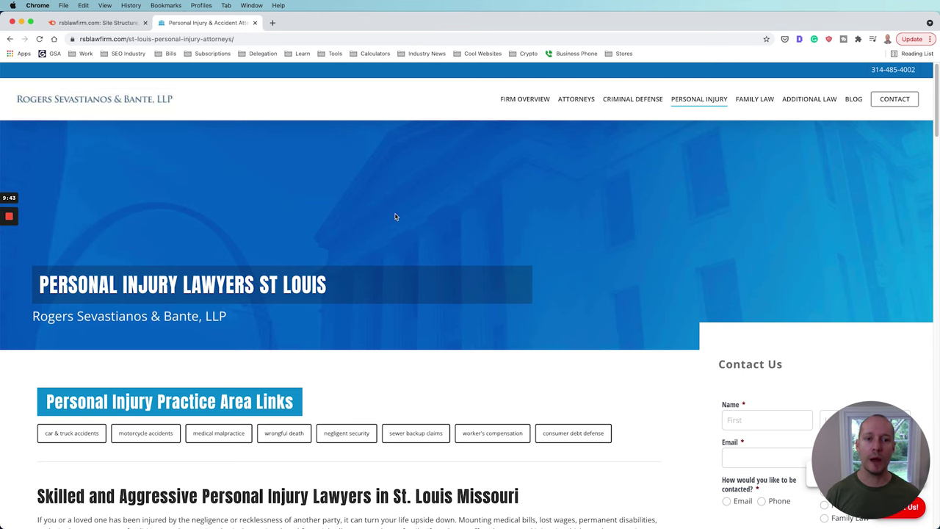
mouse_move(651, 107)
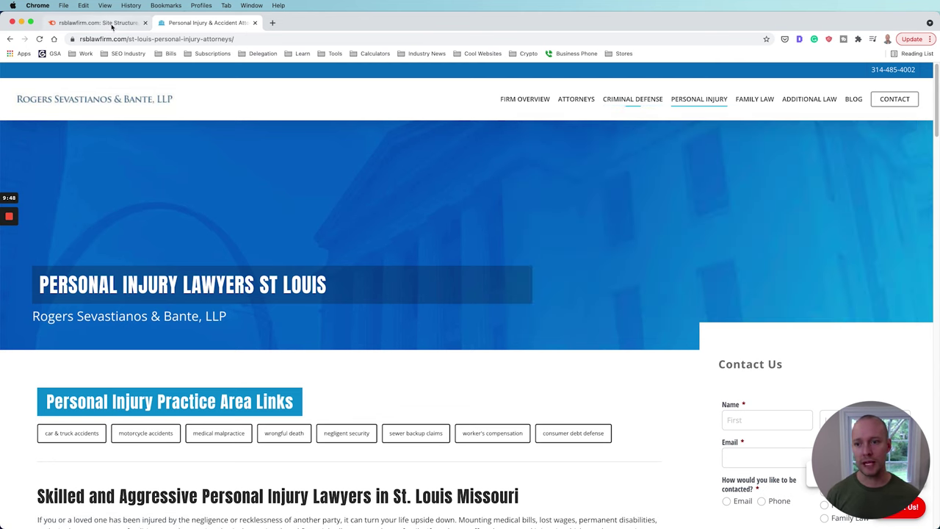
Switch back to the Semrush site audit, view its Statistics list and return to the audit overview
left_click(99, 22)
left_click(267, 147)
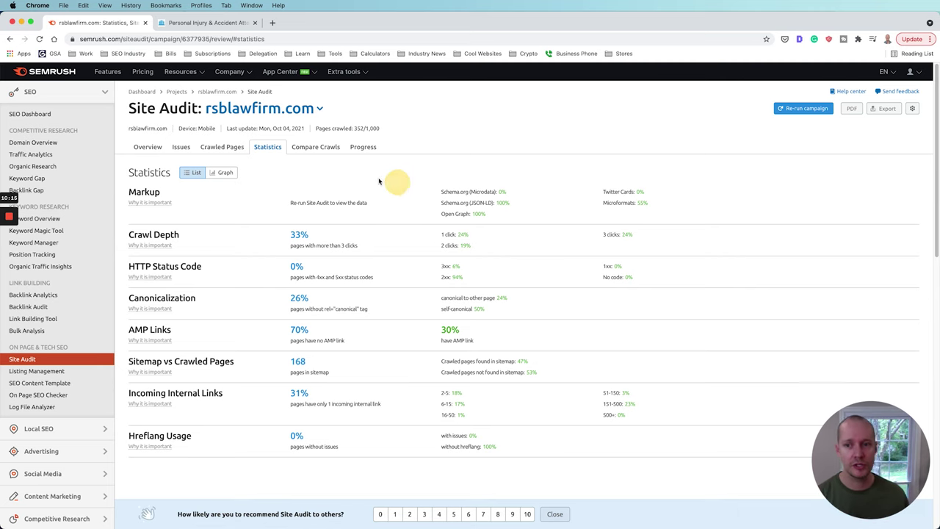
left_click(151, 148)
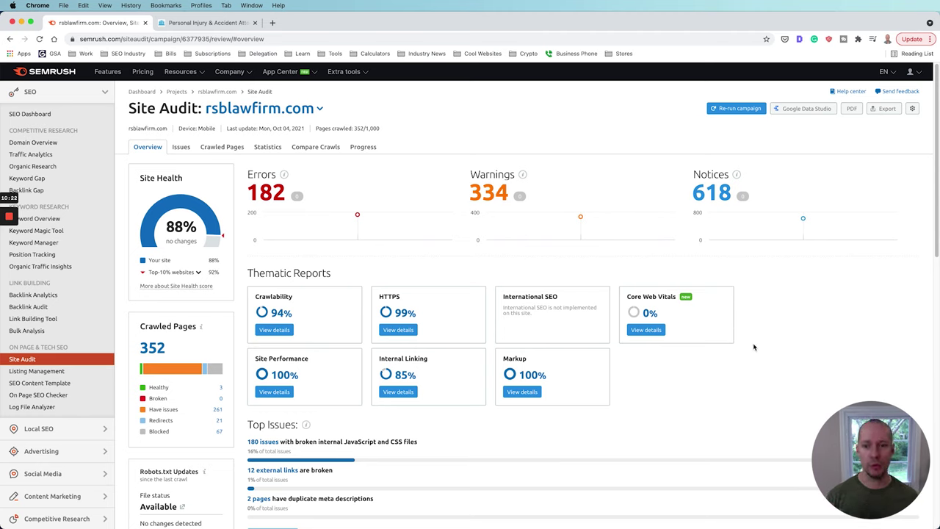
Open the Core Web Vitals report details and examine the LCP, TBT and CLS metrics and the analyzed pages
left_click(654, 329)
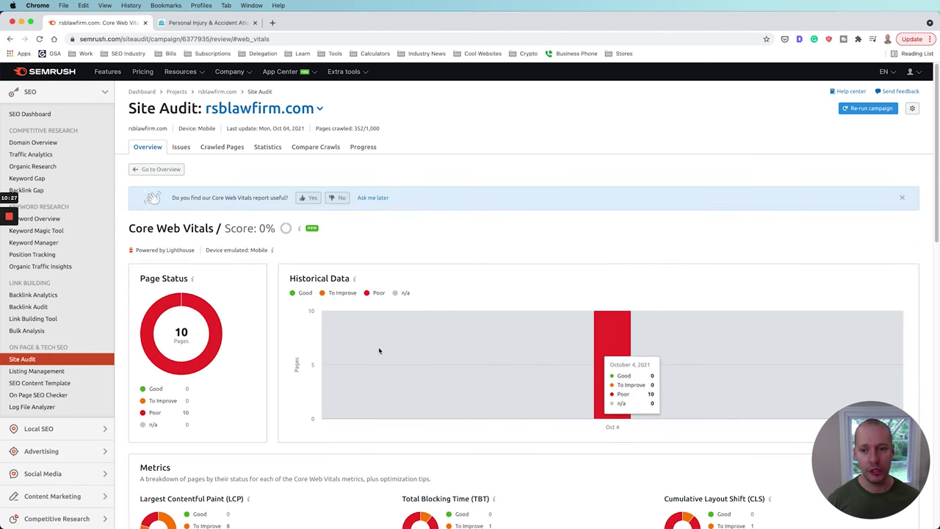
scroll(527, 351, "down", 3)
scroll(527, 351, "down", 5)
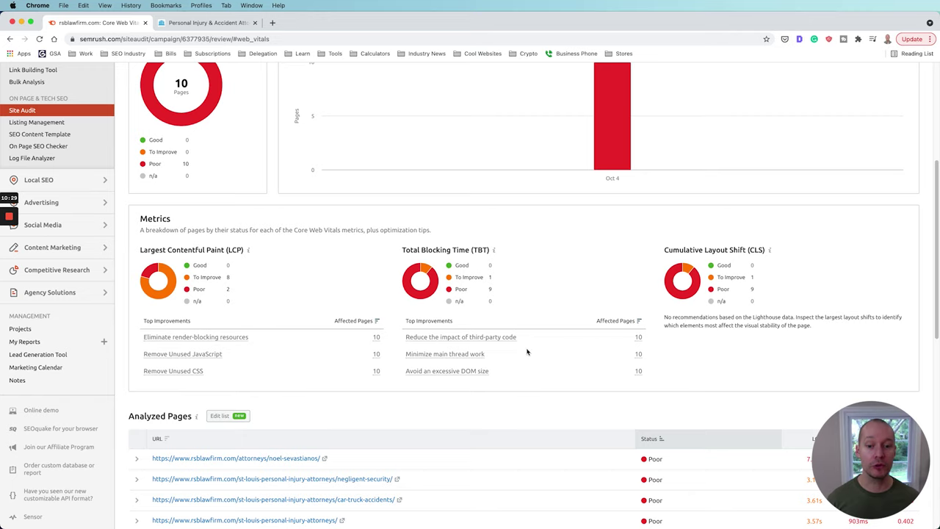
scroll(553, 382, "down", 1)
Switch to the Screaming Frog crawl of rsblawfirm.com and examine the indexability of the internal blog URLs
scroll(550, 383, "down", 4)
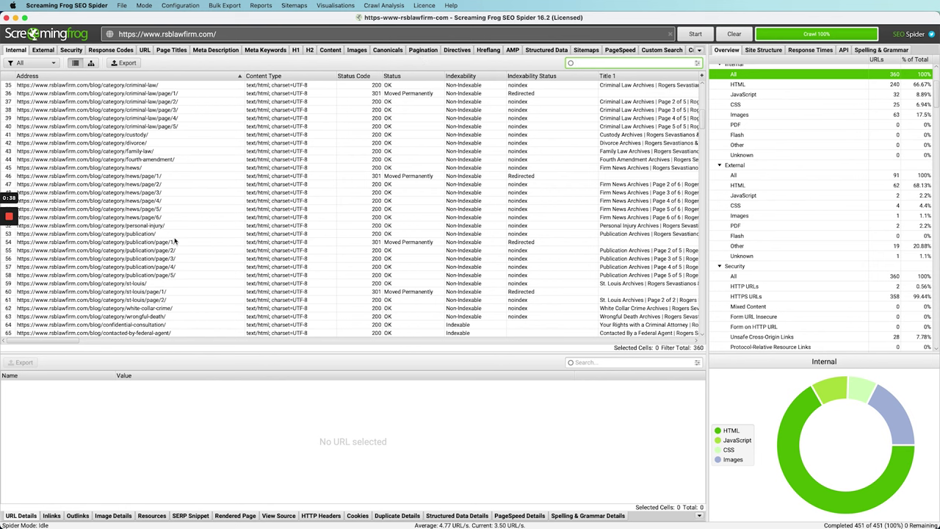
scroll(136, 269, "up", 3)
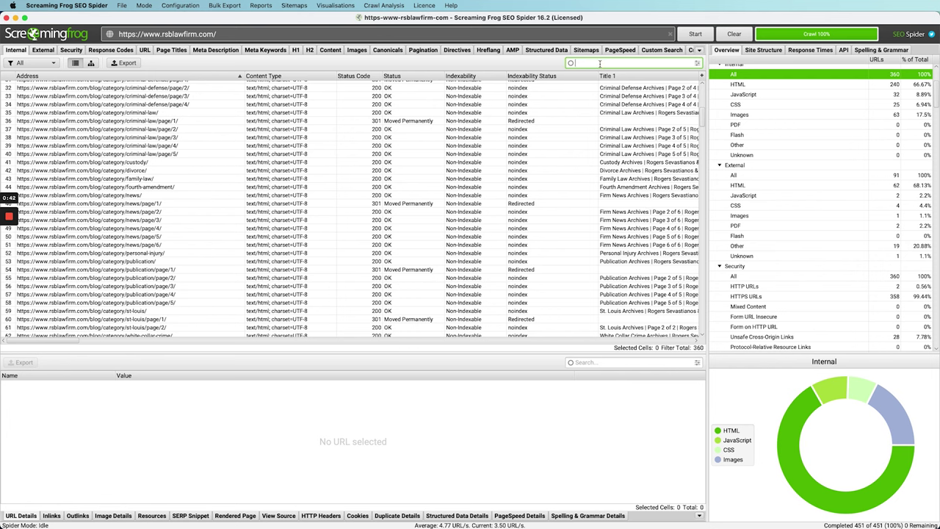
scroll(158, 272, "down", 10)
scroll(323, 266, "up", 10)
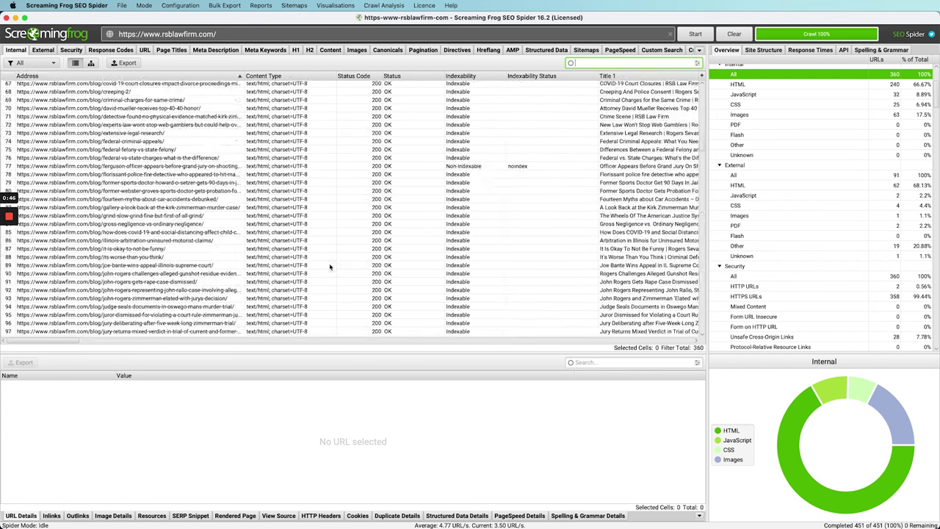
Filter the internal URLs to addresses containing "st-louis"
scroll(228, 220, "down", 3)
scroll(228, 220, "up", 12)
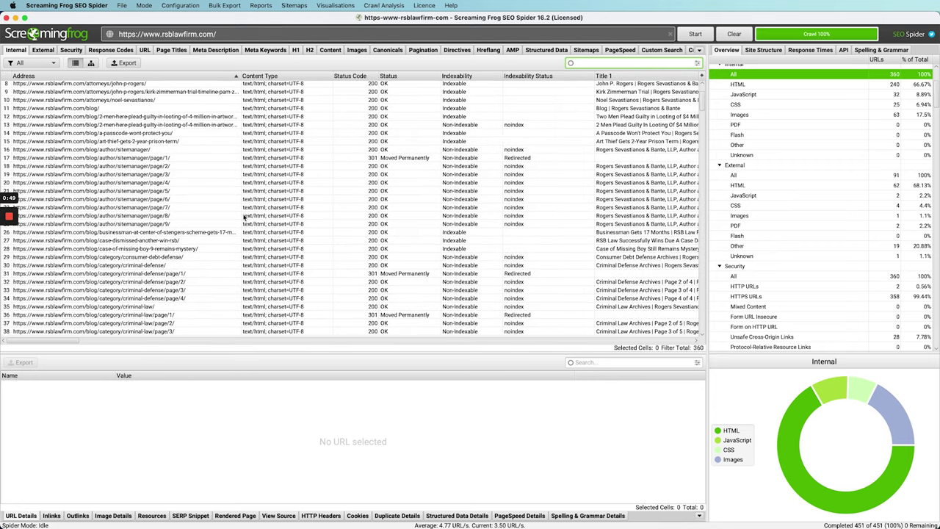
type("st-louis")
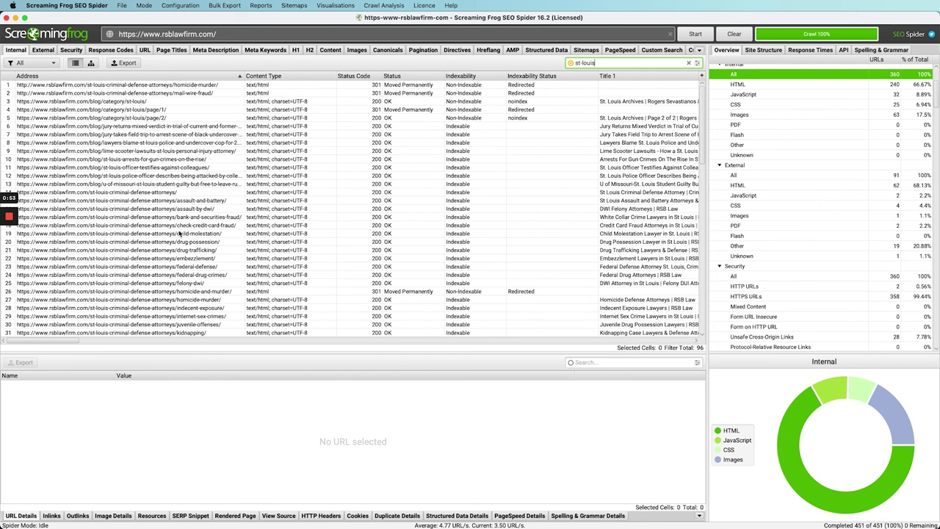
scroll(177, 242, "down", 1)
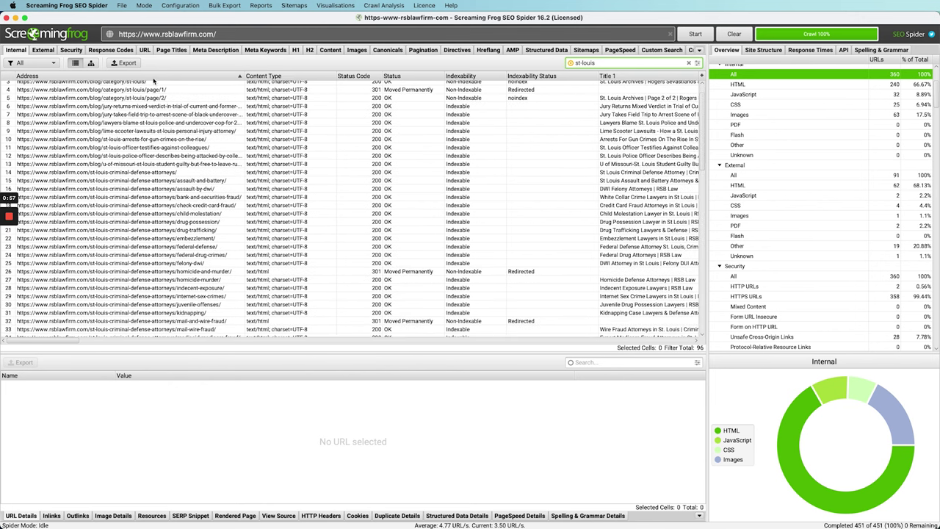
Clear the ascending sort on the Address column and look through the filtered St. Louis URLs
left_click(147, 76)
left_click(177, 76)
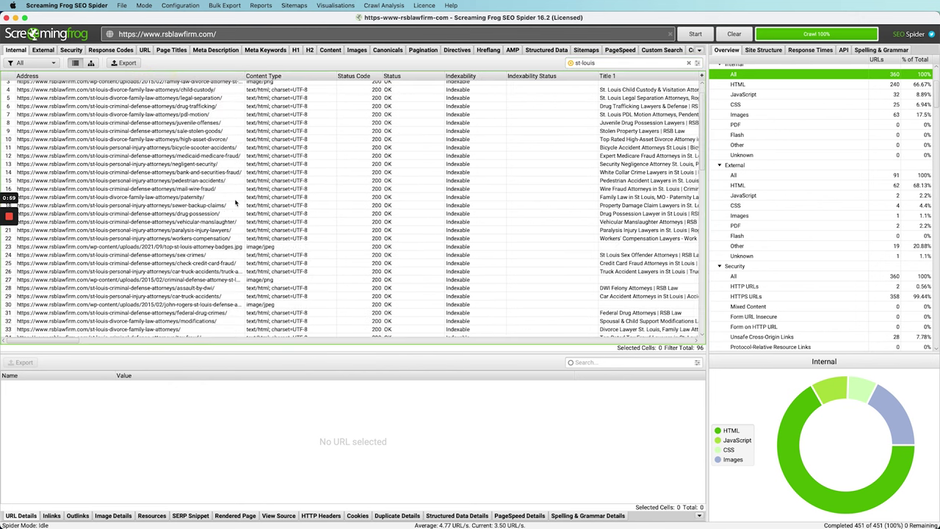
scroll(239, 233, "down", 1)
scroll(467, 206, "down", 1)
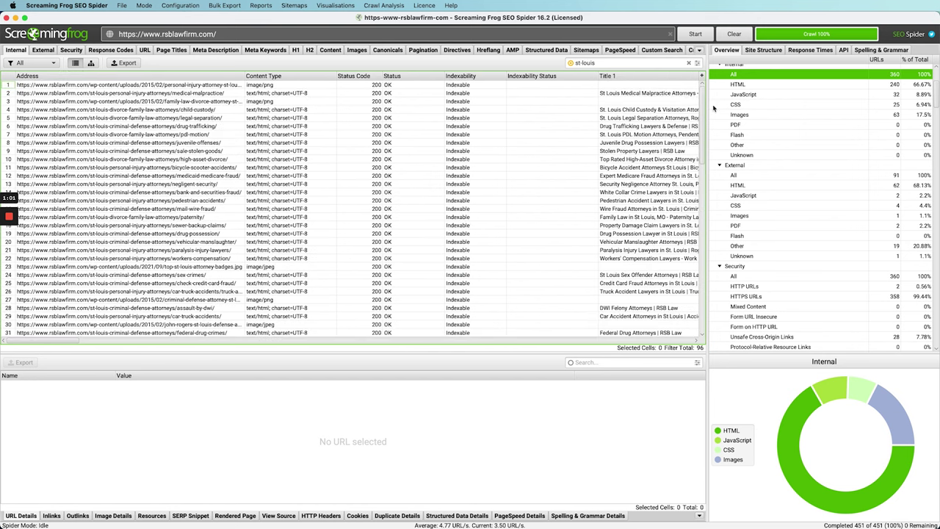
left_click_drag(703, 129, 702, 316)
left_click_drag(707, 269, 709, 108)
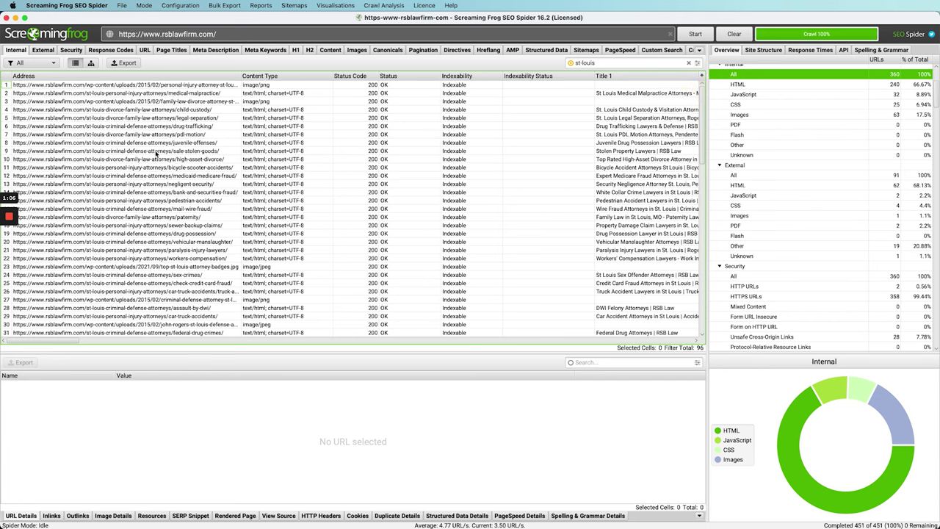
Inspect the child-custody URL, then narrow the address filter to "st-louis-divorce"
left_click(118, 109)
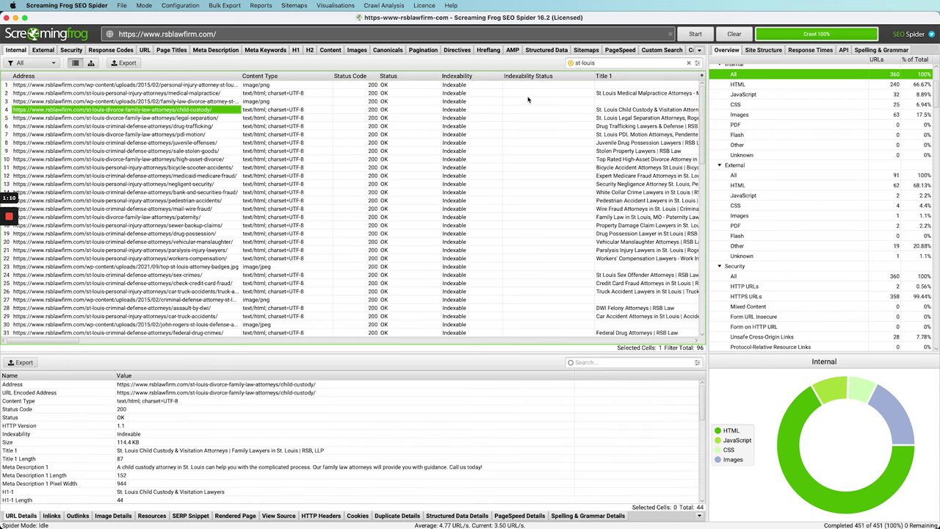
left_click(609, 64)
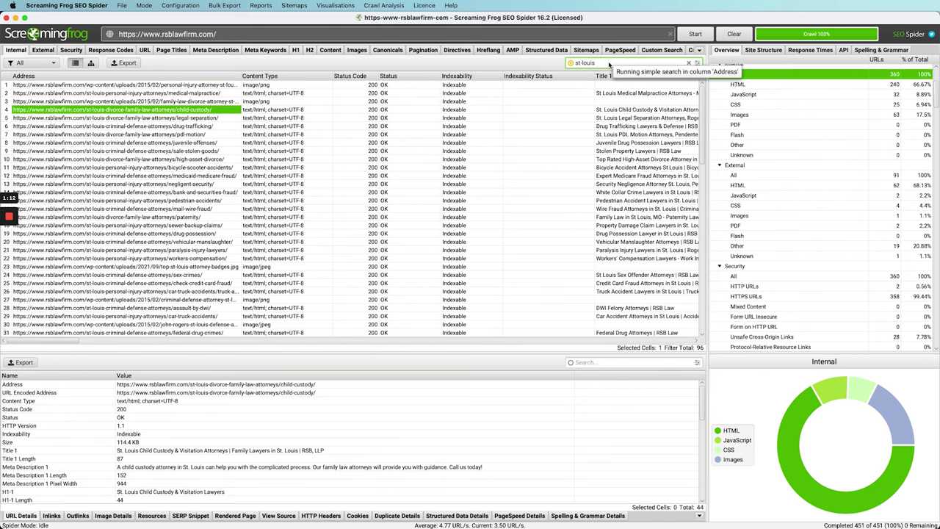
type("-divorce")
key("Return")
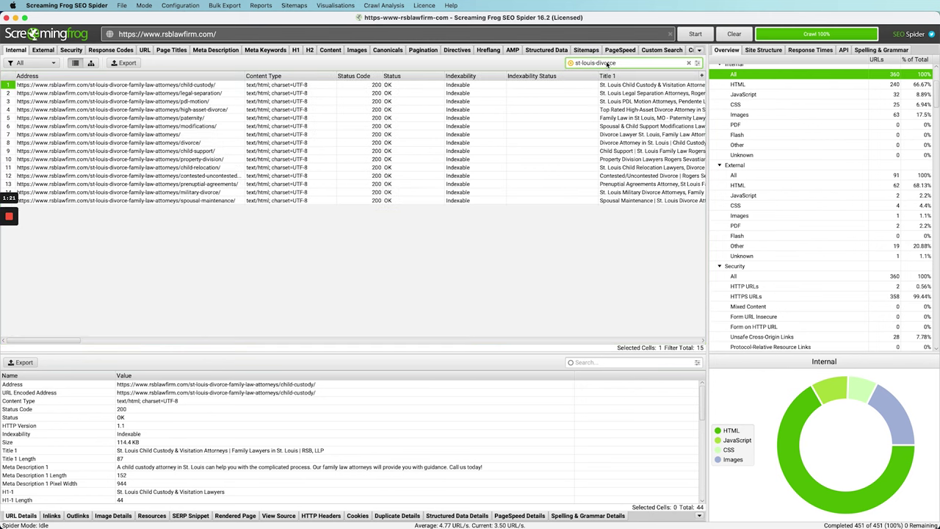
Select all the filtered divorce URLs, then inspect the details of the paternity, child-relocation and main family law attorneys pages
left_click_drag(175, 88, 205, 199)
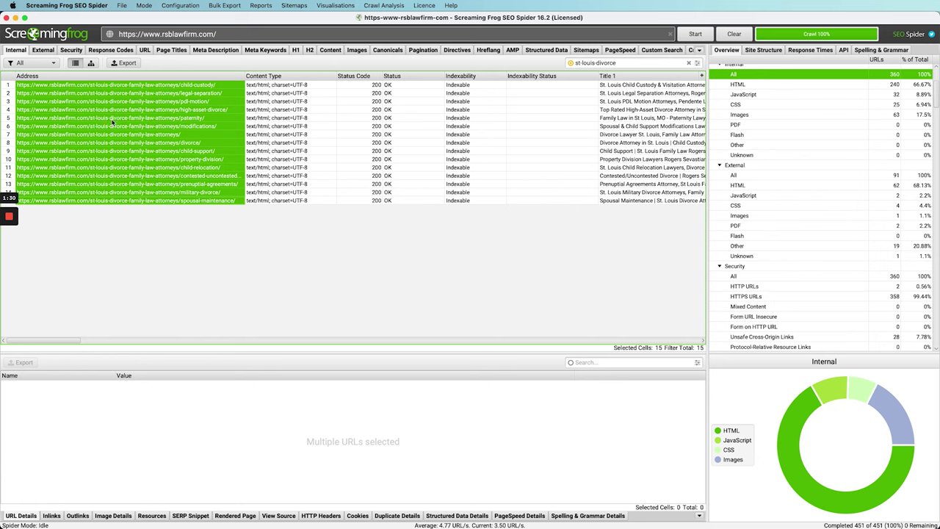
left_click(187, 119)
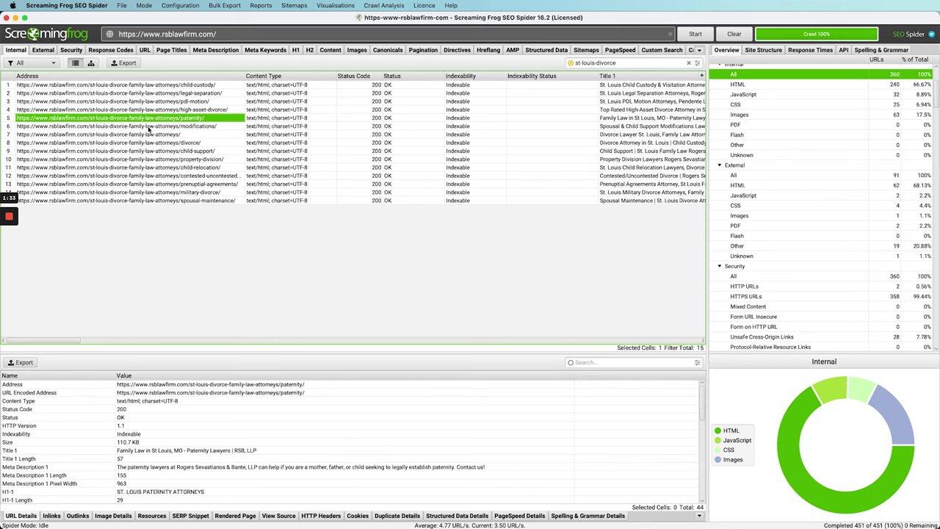
left_click(151, 167)
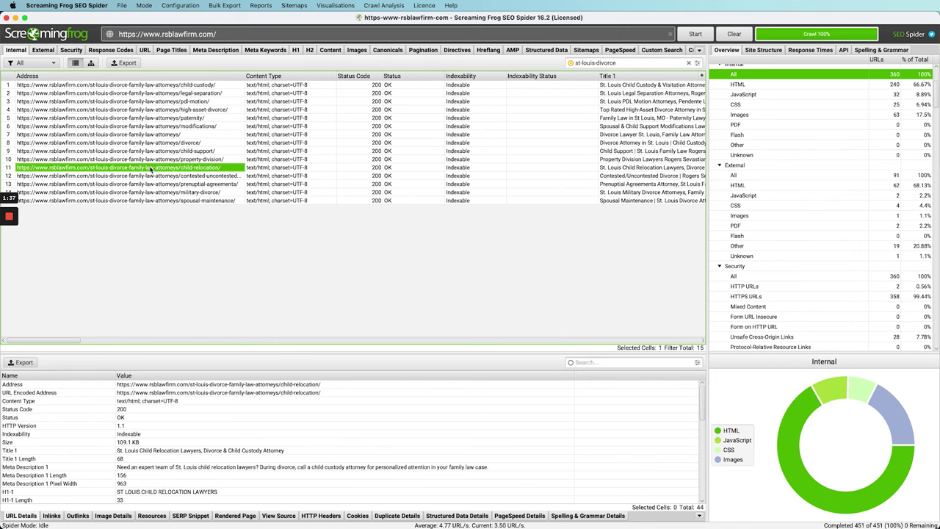
left_click(157, 134)
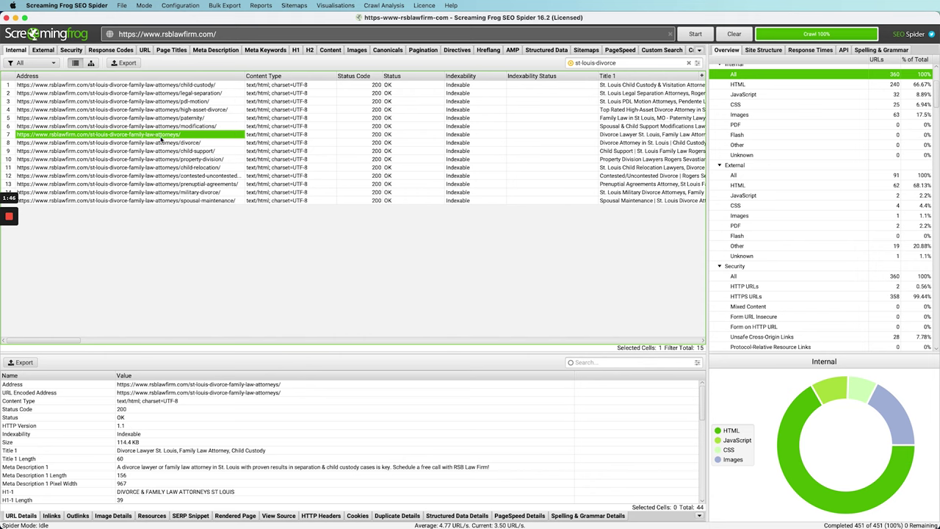
Resize the table so full page titles are readable, and compare the titles of the main family law attorneys page and the /divorce/ page
left_click_drag(598, 75, 539, 75)
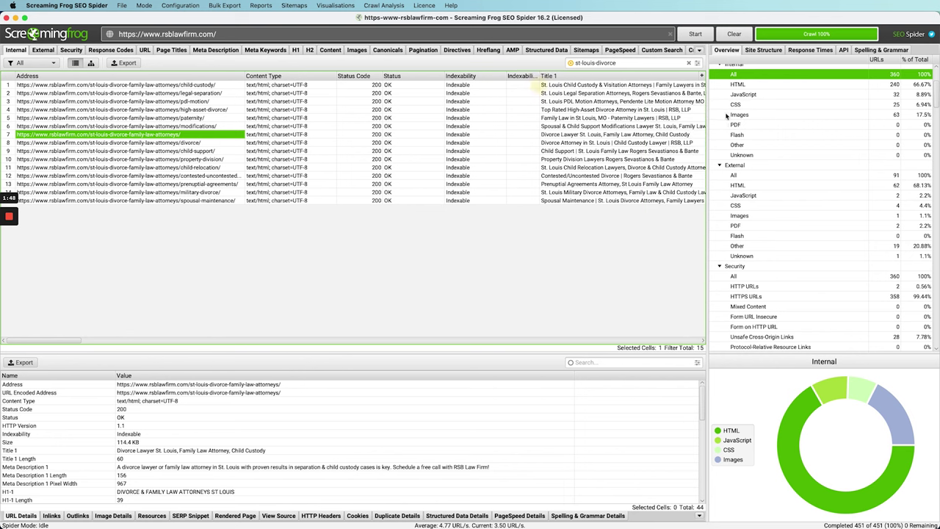
left_click_drag(777, 130, 815, 130)
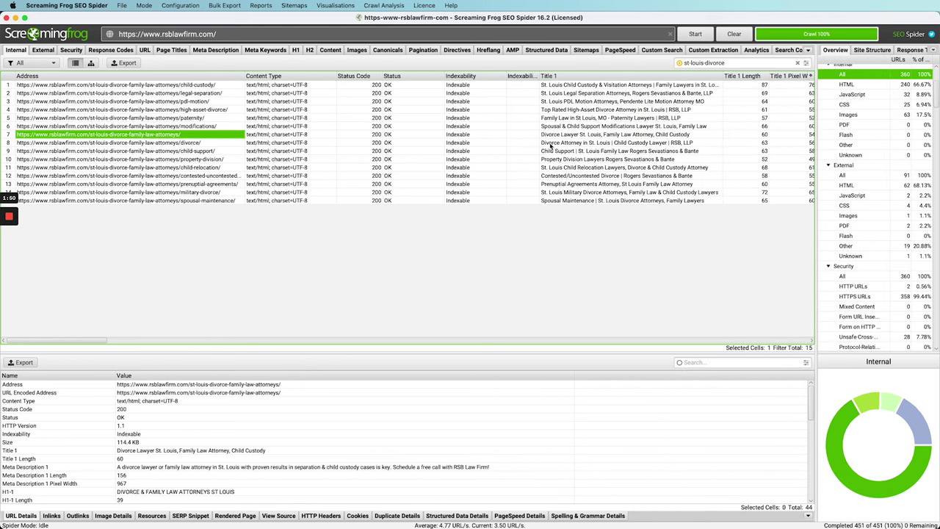
left_click(570, 135)
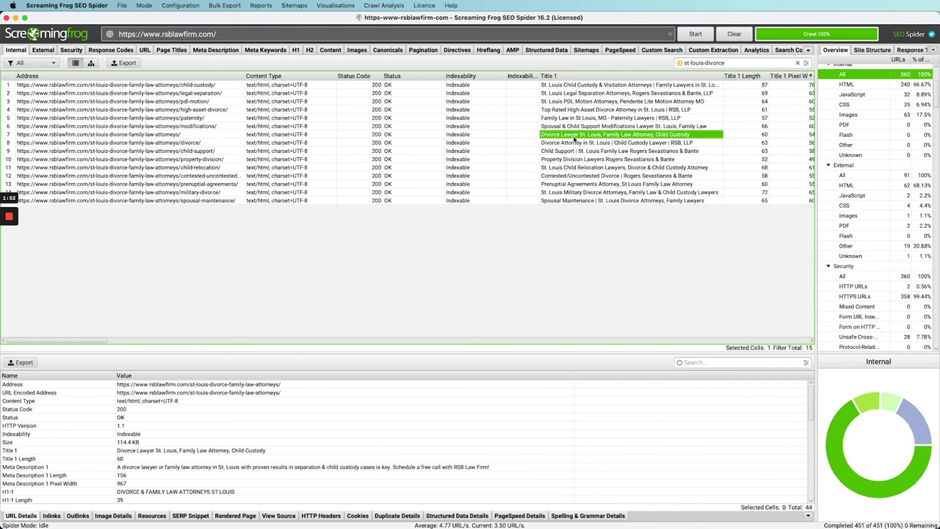
left_click(575, 144)
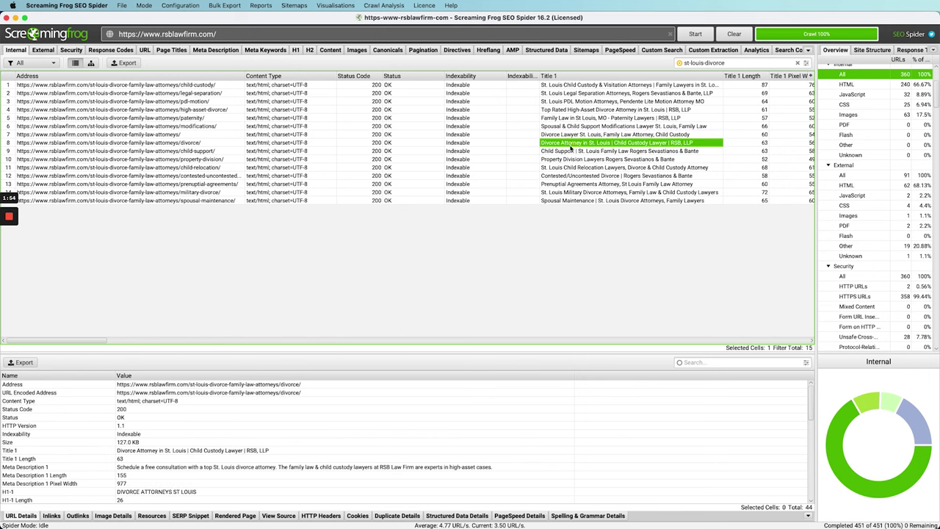
left_click(7, 144)
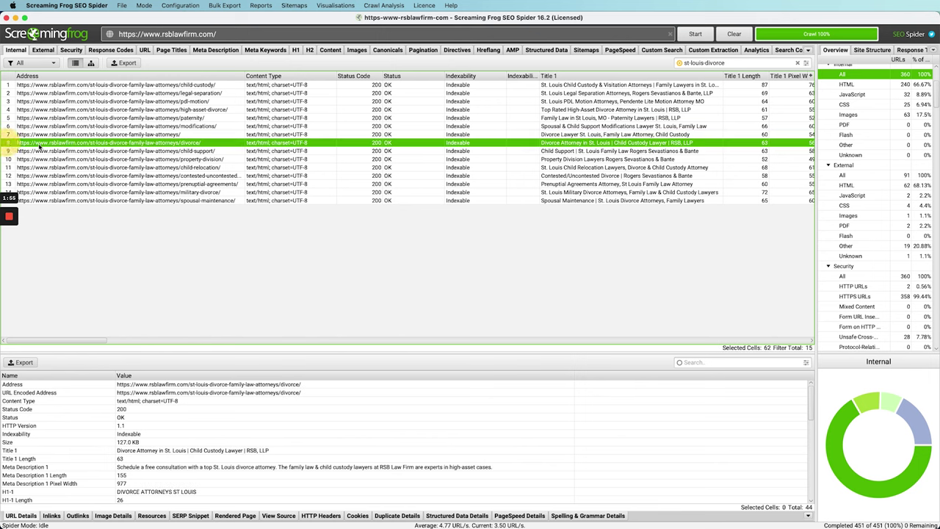
left_click(578, 140)
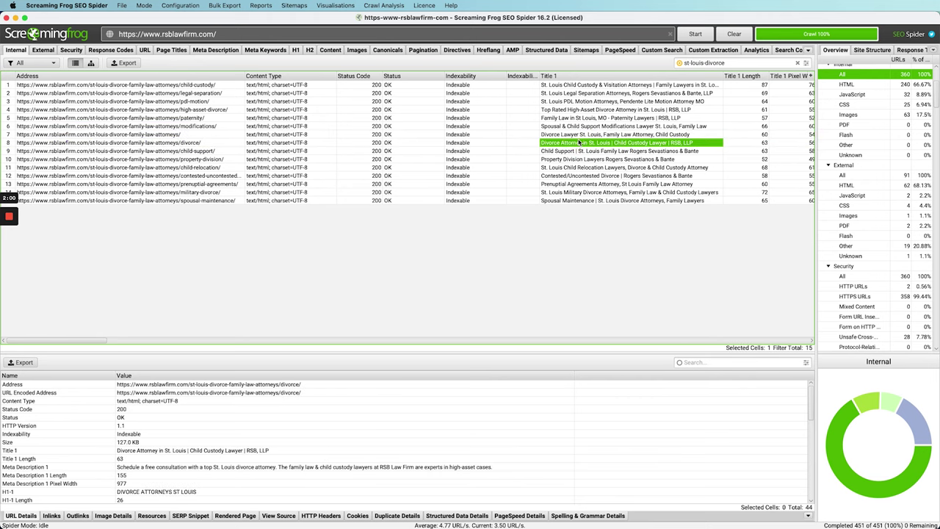
Compare the main St. Louis divorce family law attorneys URL with its divorce, modifications, child-support and legal-separation subpages
left_click(170, 135)
left_click(176, 150)
left_click(169, 126)
left_click(180, 142)
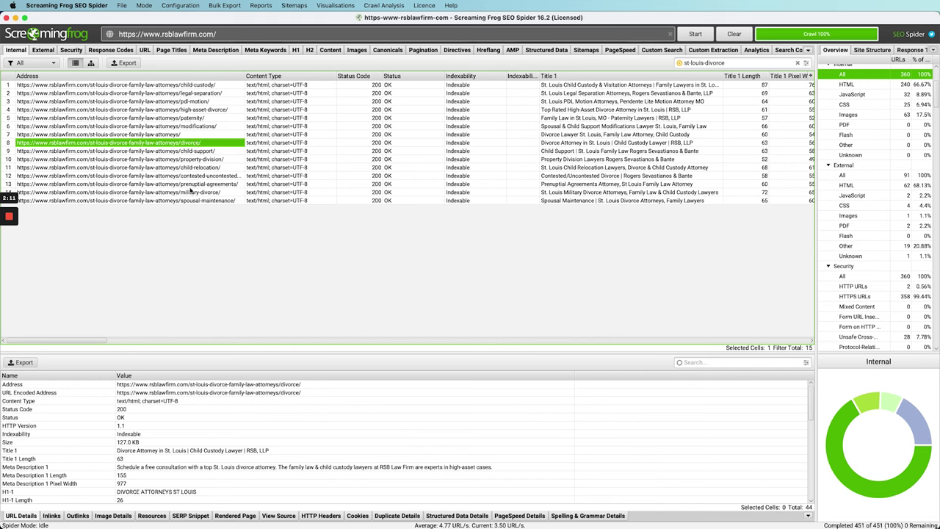
left_click(138, 94)
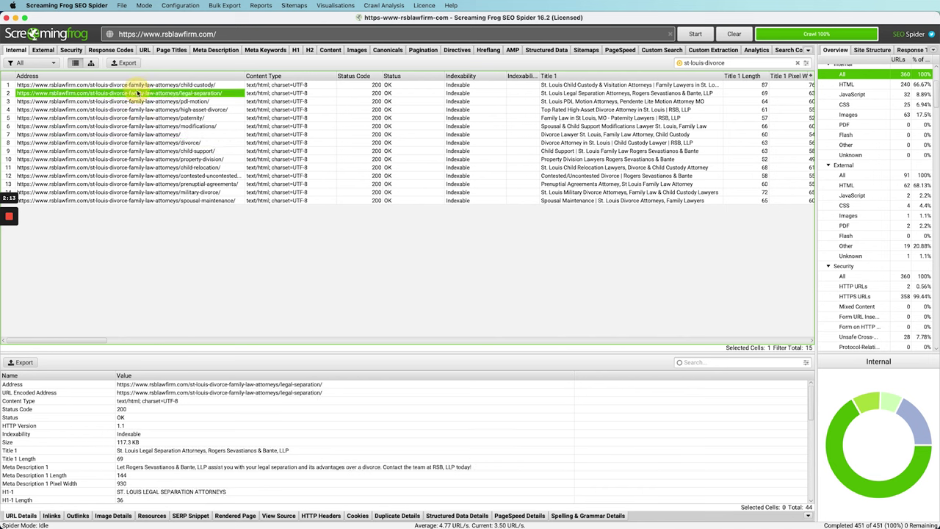
left_click(174, 135)
left_click(199, 143)
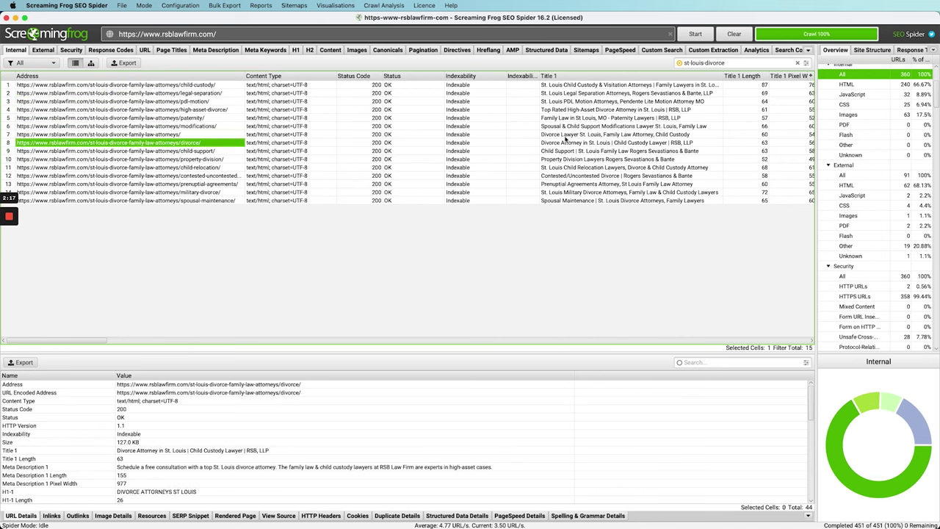
left_click(160, 135)
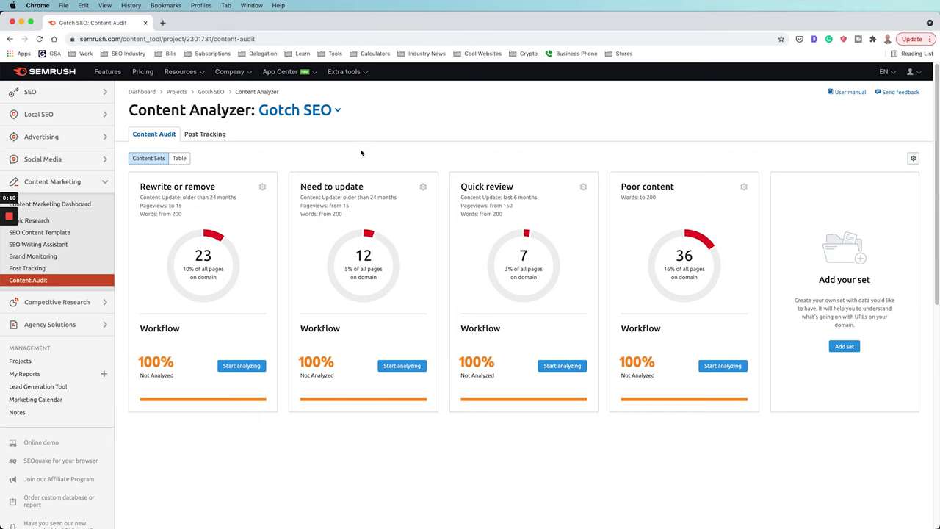
In the Semrush Content Audit, show the "Rewrite or remove" set as a table and examine its pages' Analytics and Search Console metrics
left_click(246, 158)
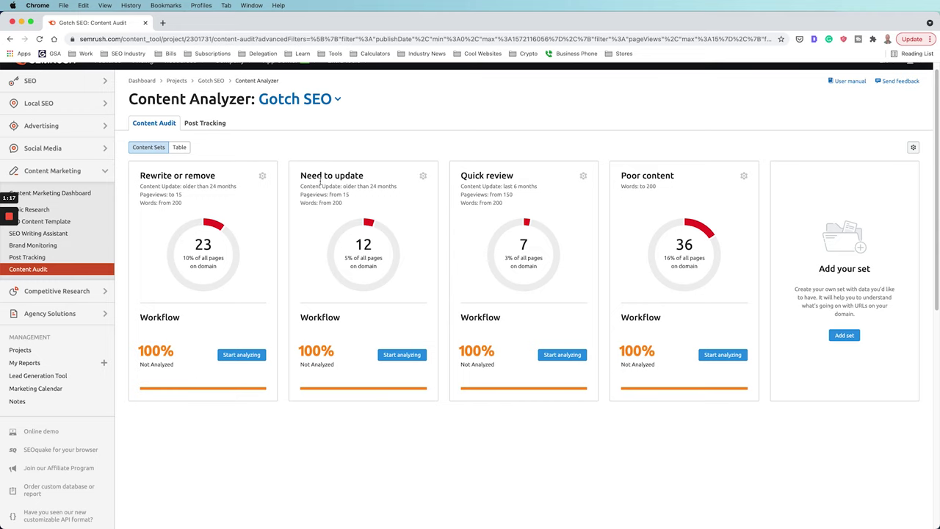
left_click(181, 148)
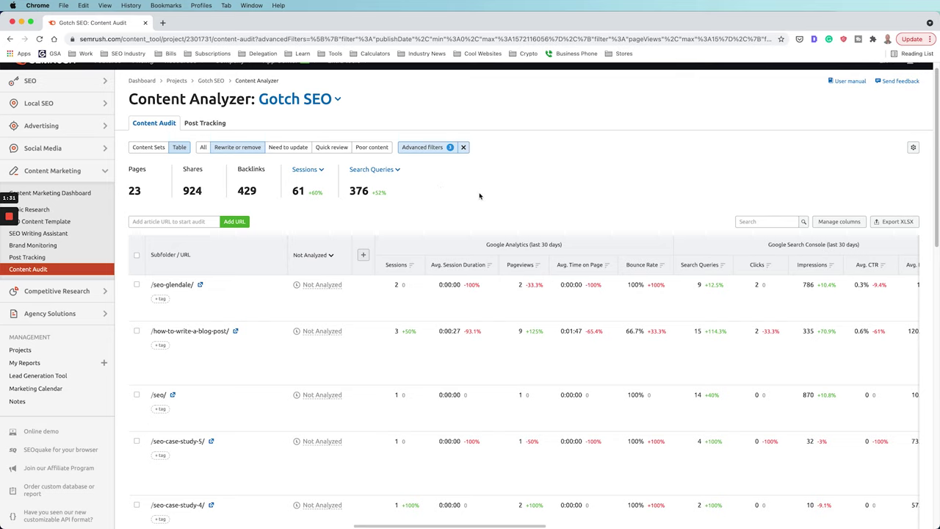
scroll(470, 312, "down", 1)
scroll(465, 316, "down", 3)
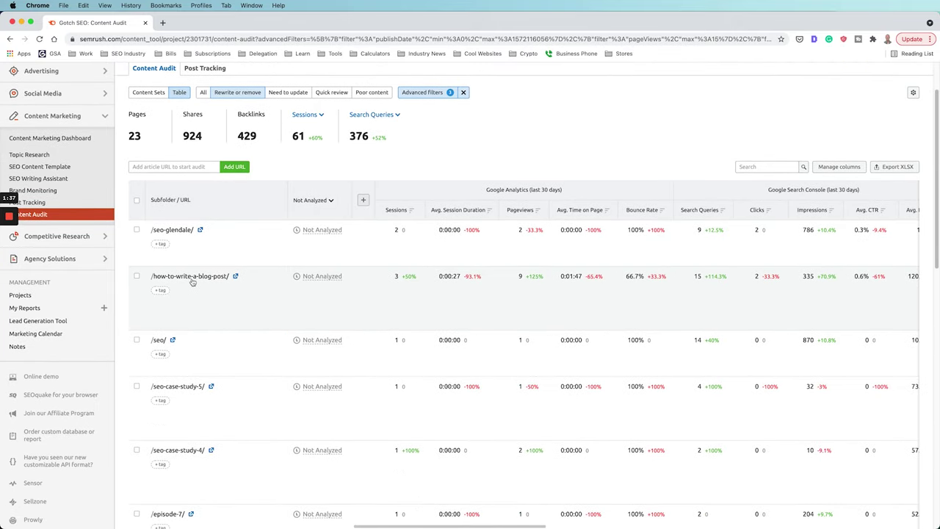
scroll(411, 316, "up", 5)
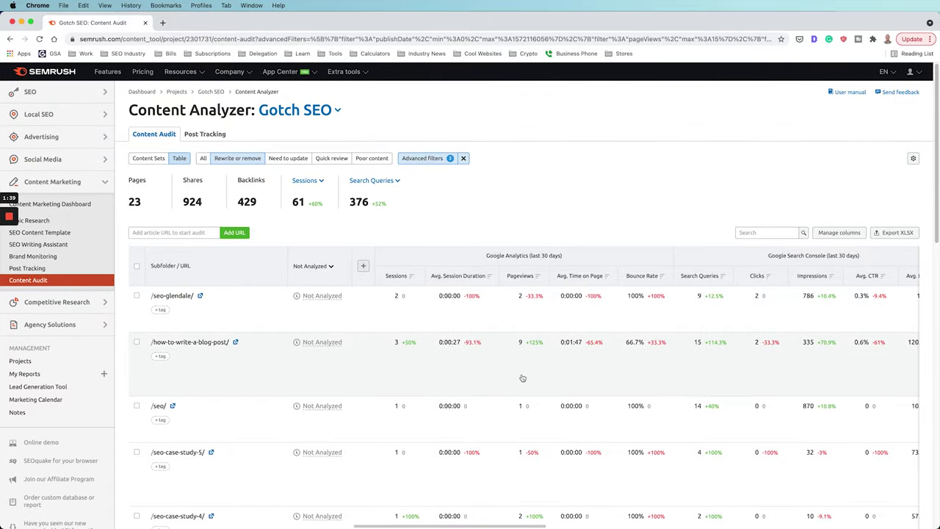
scroll(505, 359, "down", 3)
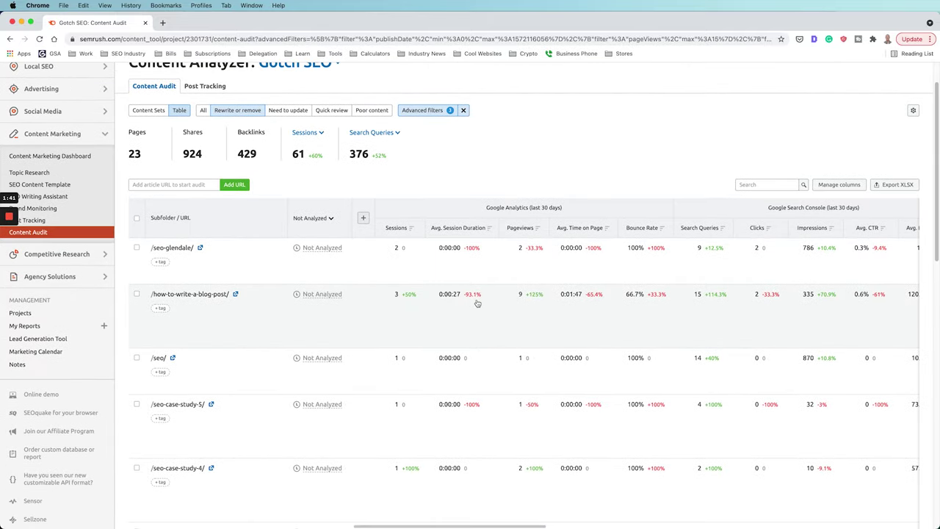
scroll(501, 317, "down", 1)
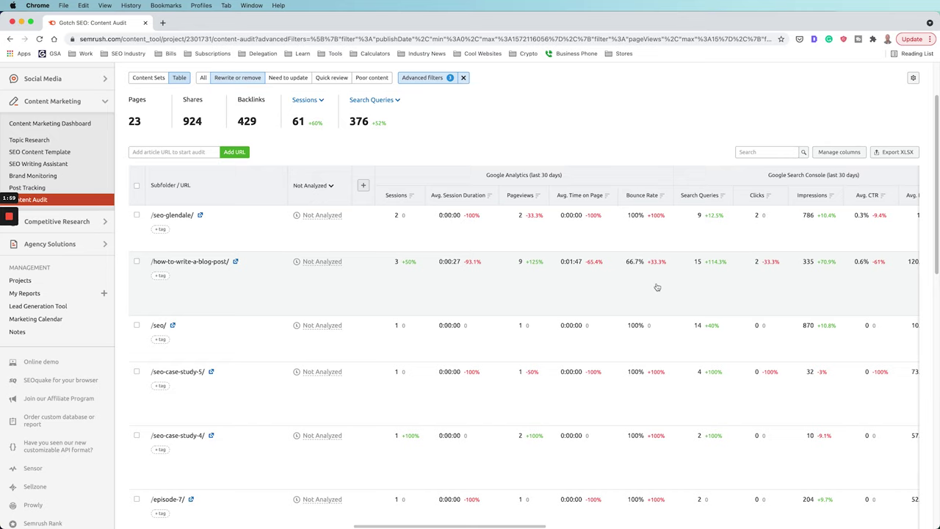
Open the /how-to-write-a-blog-post/ page from the audit table, look it over and return to the content audit
left_click(236, 261)
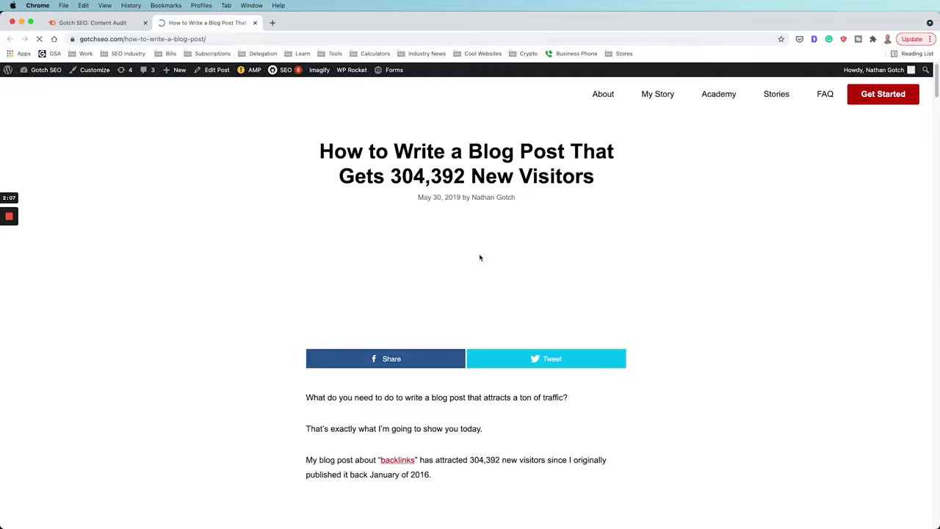
left_click_drag(937, 93, 487, 62)
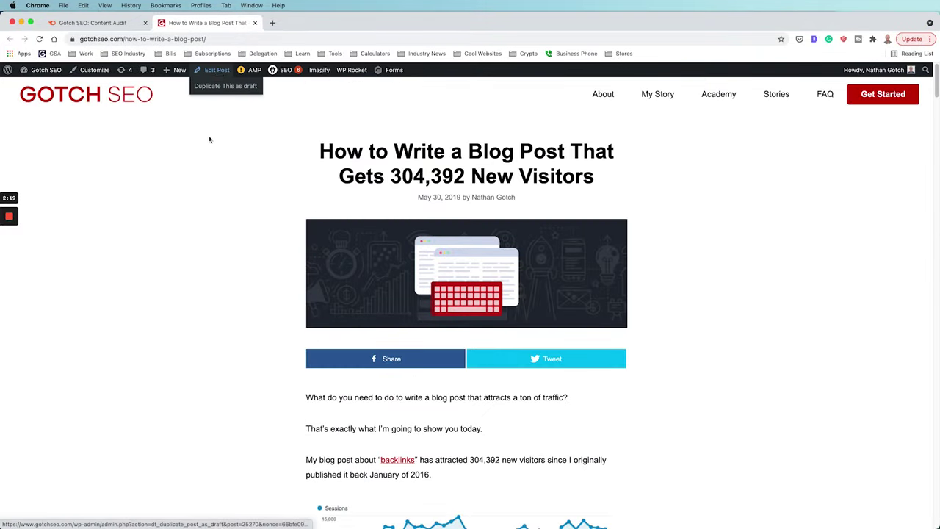
left_click(114, 22)
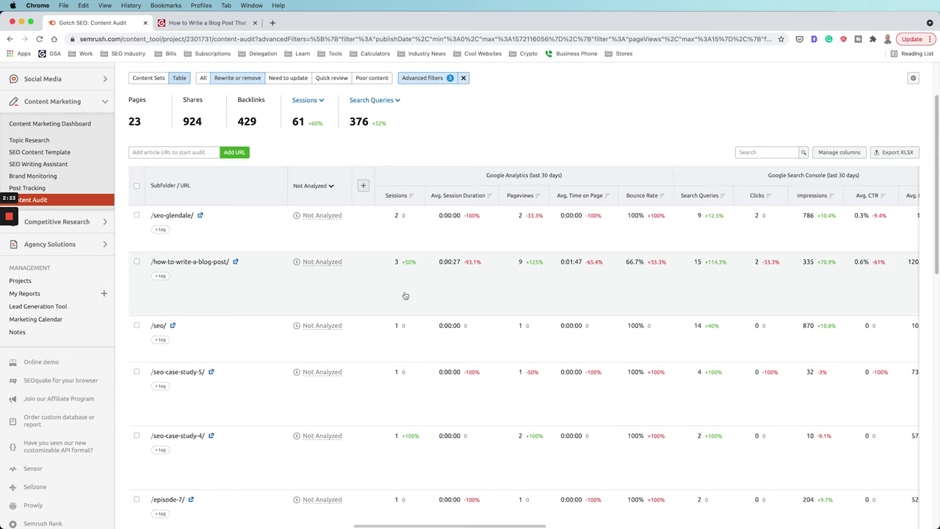
Copy the URL of the open "How to Write a Blog Post" page and return to the Semrush content audit
left_click(209, 22)
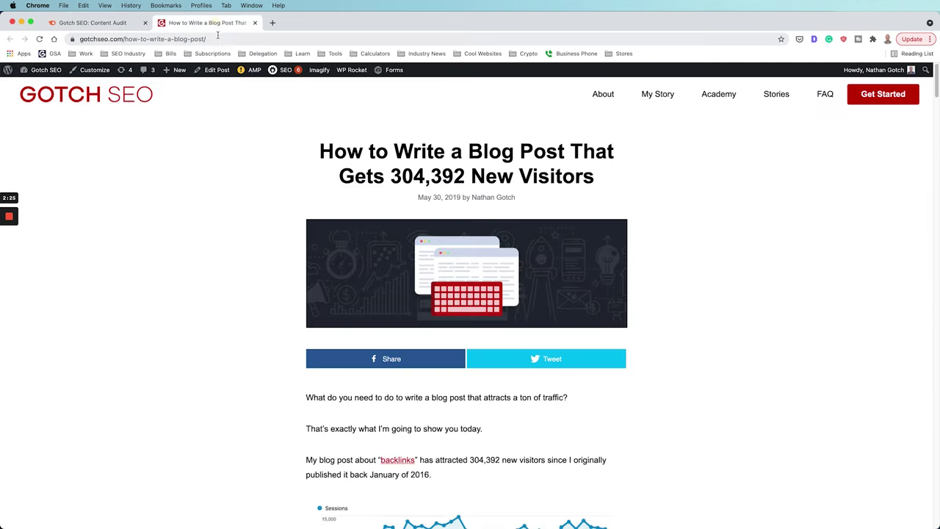
left_click(218, 37)
key("super+c")
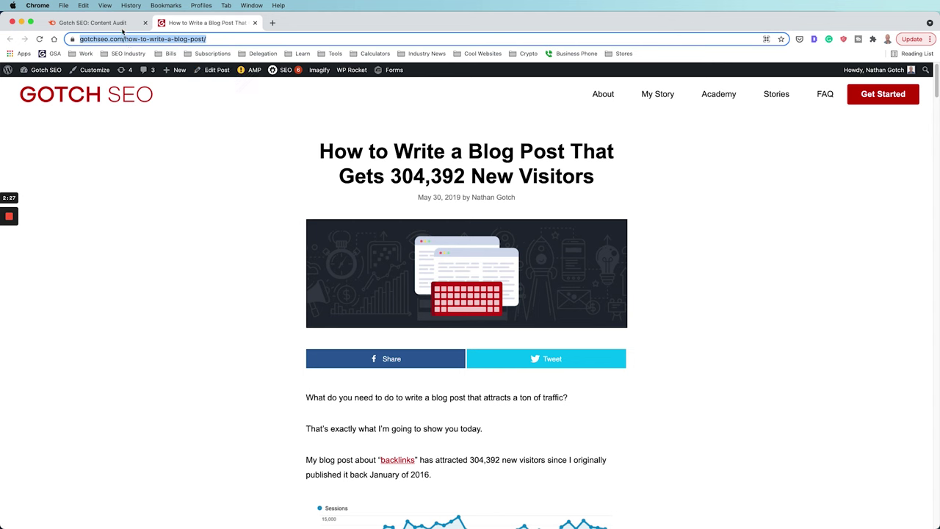
left_click(122, 25)
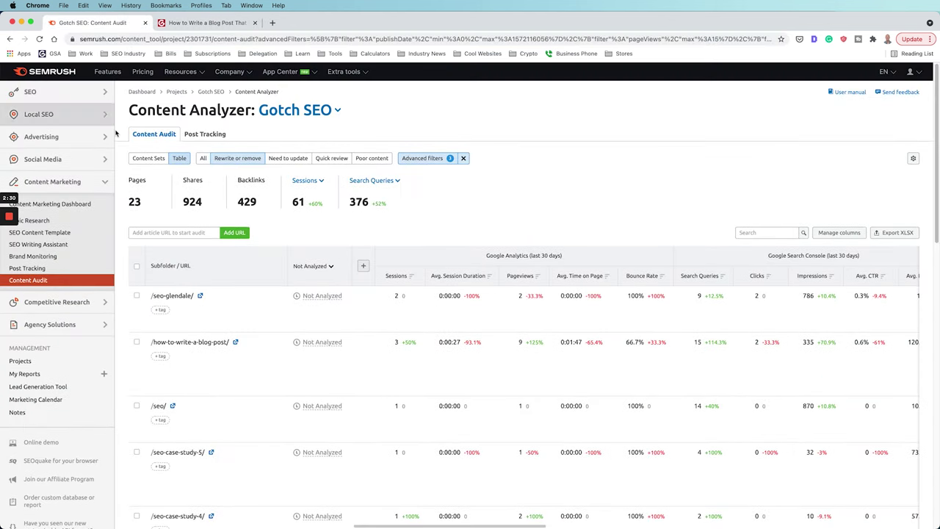
Look up the copied blog post URL in a separate Domain Overview tab, scoped to the exact URL
left_click(53, 74, "super")
left_click(267, 93)
key("super+v")
left_click(343, 94)
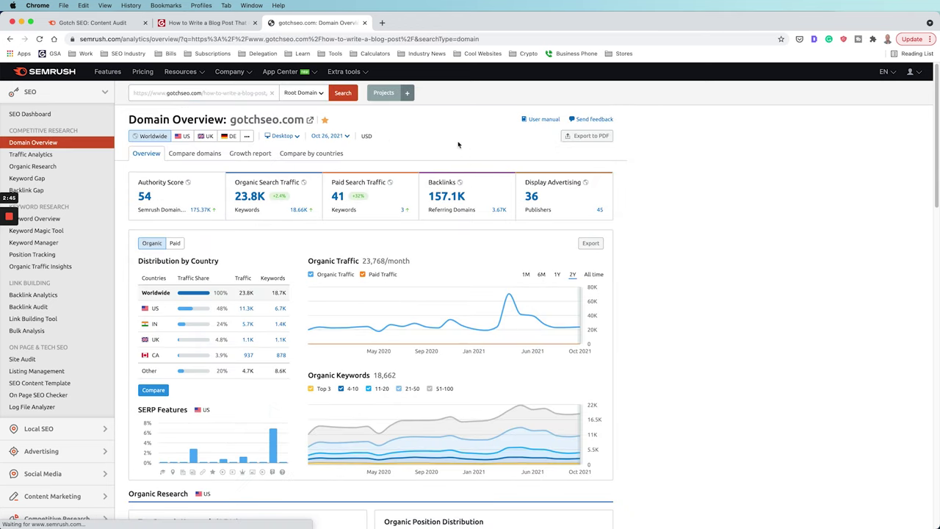
left_click(312, 94)
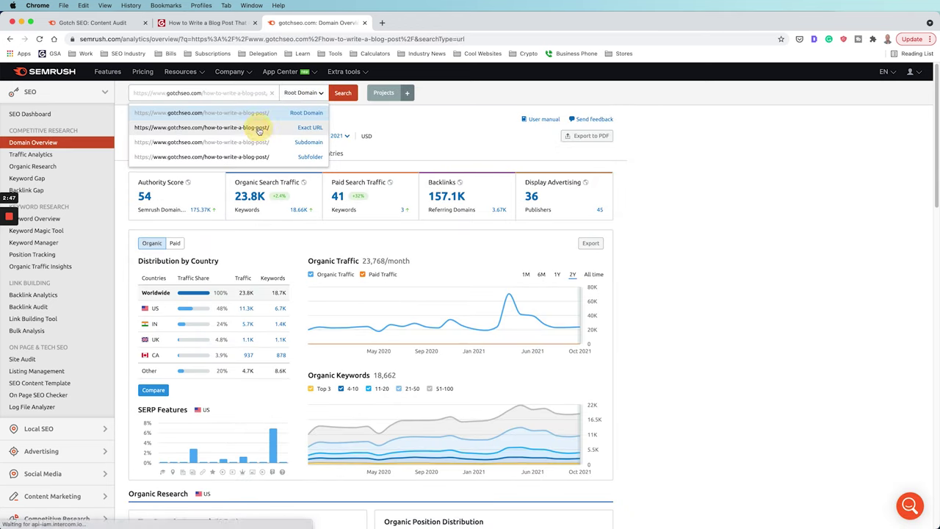
left_click(261, 126)
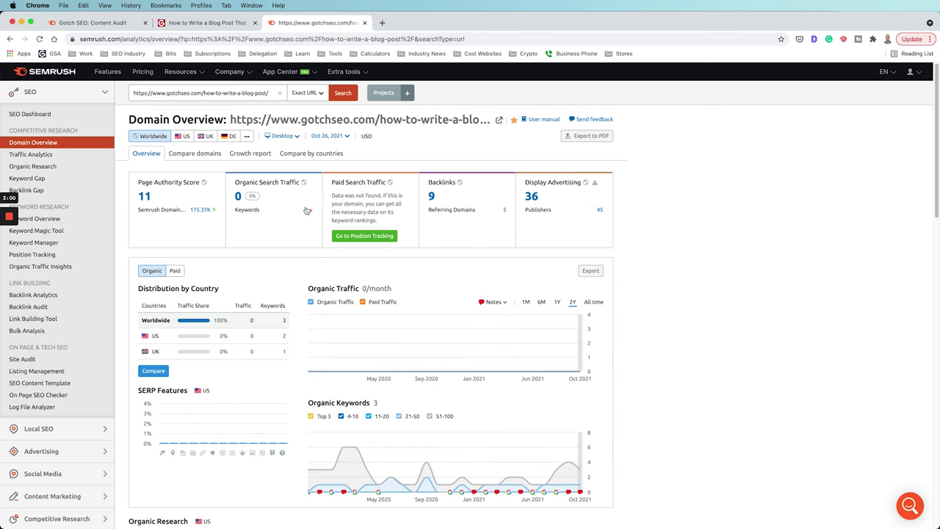
Examine the blog post's organic keyword positions, then return to its Domain Overview
left_click(307, 211)
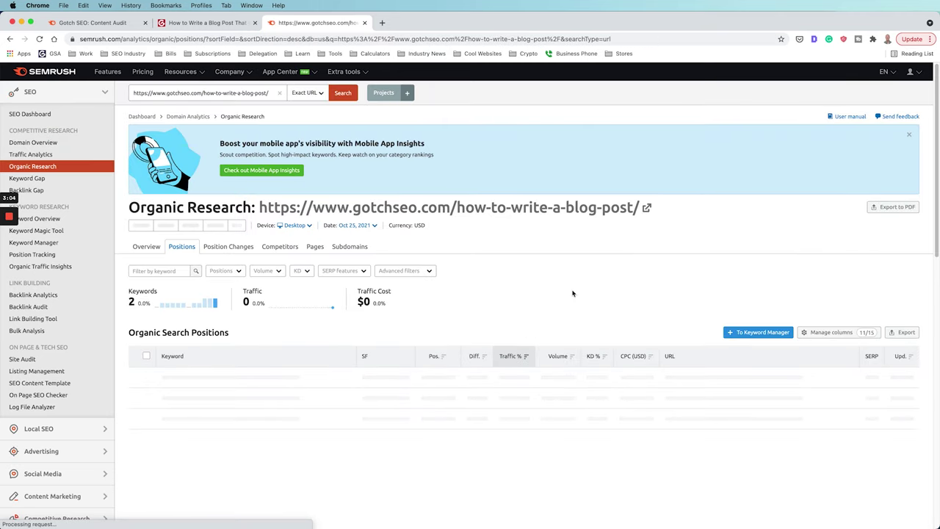
scroll(557, 346, "down", 3)
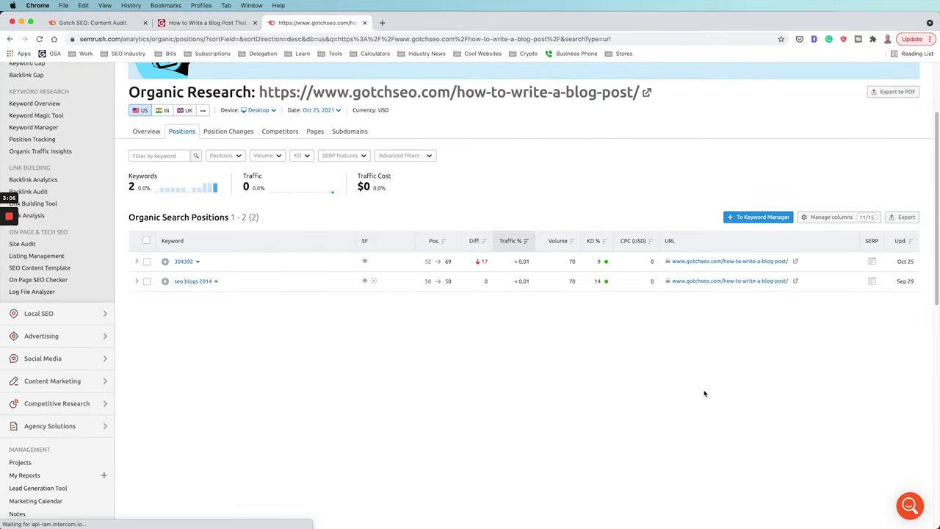
scroll(680, 391, "up", 2)
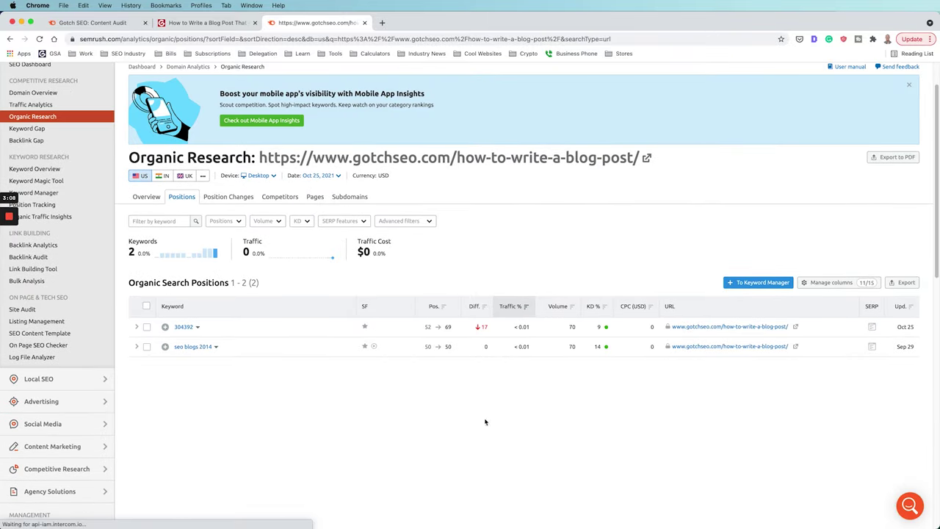
scroll(527, 430, "up", 2)
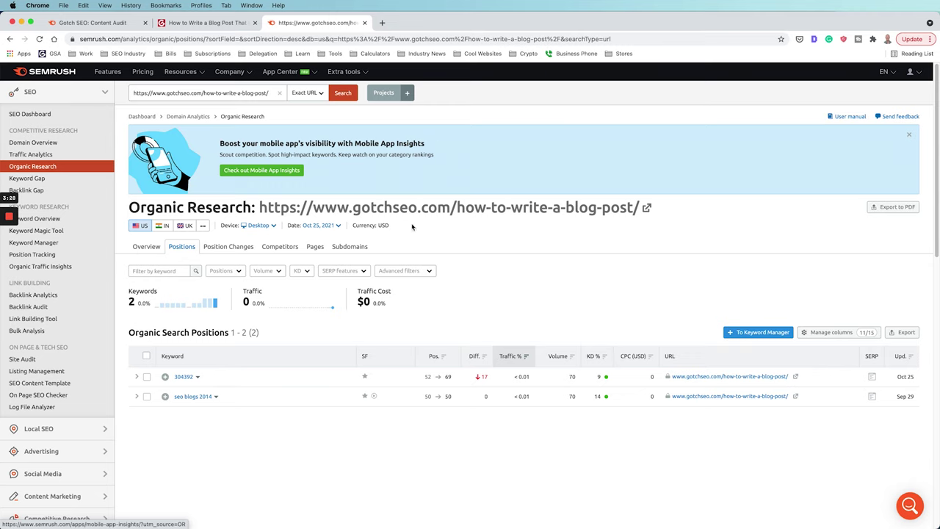
left_click(44, 143)
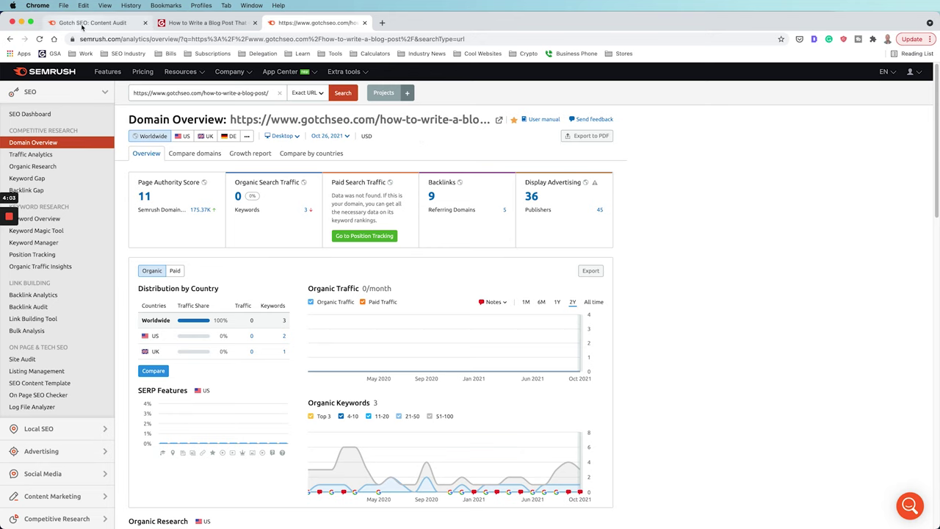
Return to the Gotch SEO content audit and review the pages in the "Rewrite or remove" table
key("super+1")
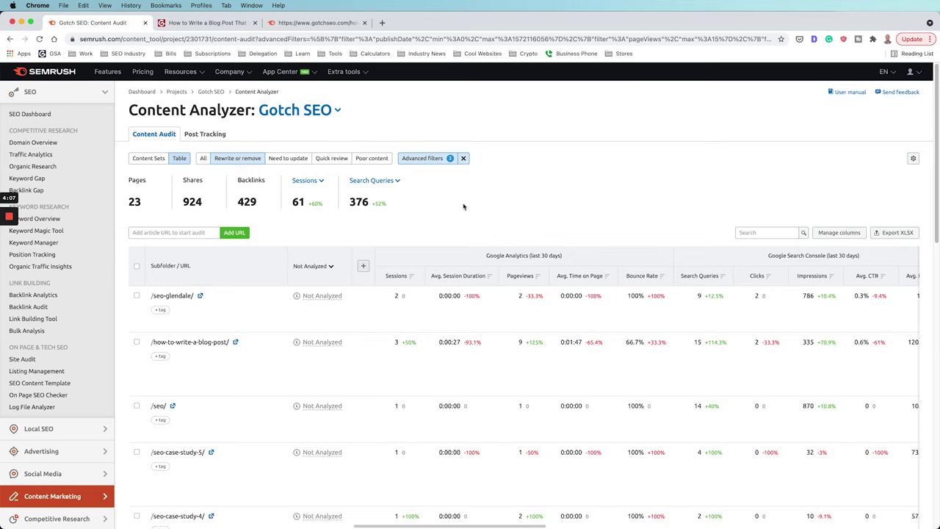
scroll(609, 399, "down", 5)
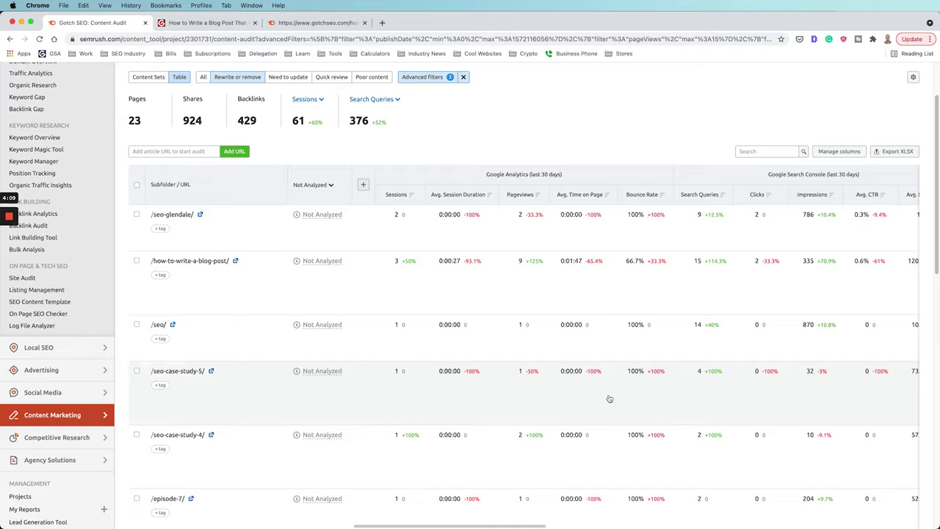
scroll(611, 403, "down", 6)
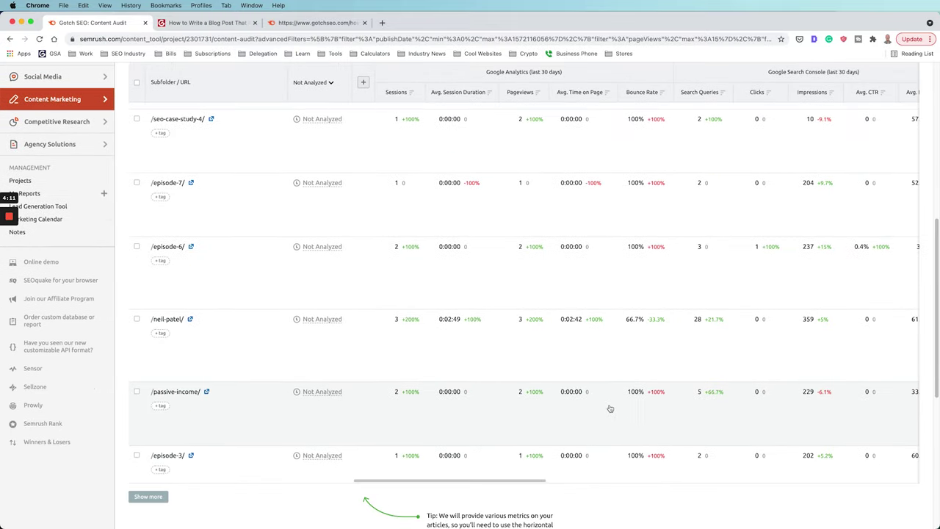
scroll(702, 388, "up", 2)
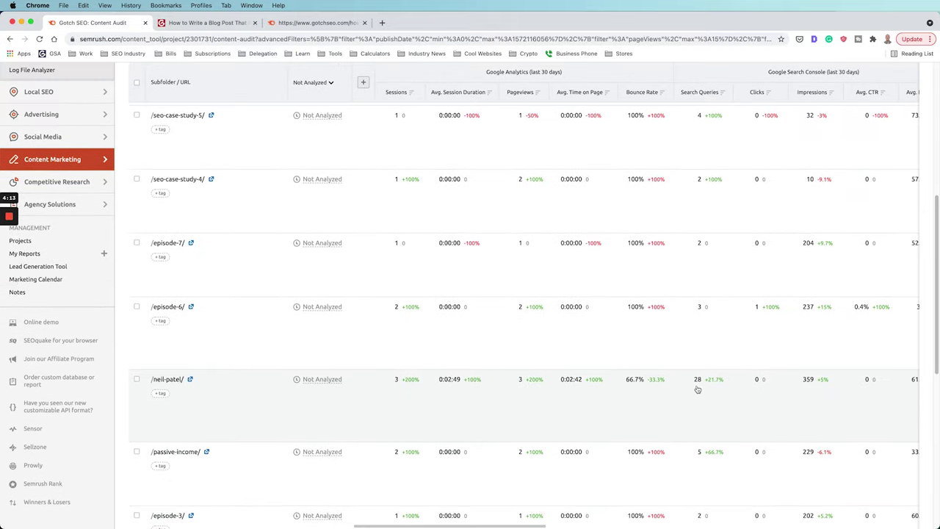
scroll(624, 393, "up", 10)
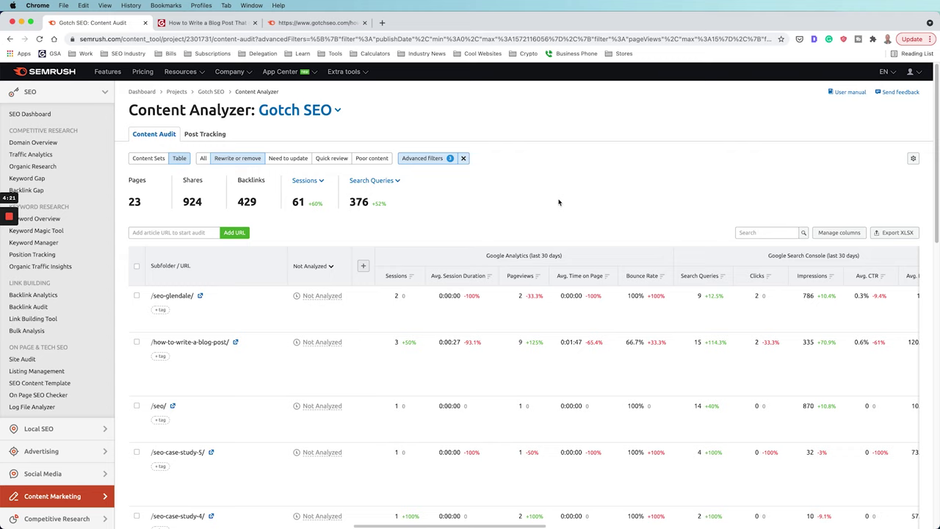
Show the "Need to update" set and examine its pages' Analytics and Search Console metrics
left_click(294, 162)
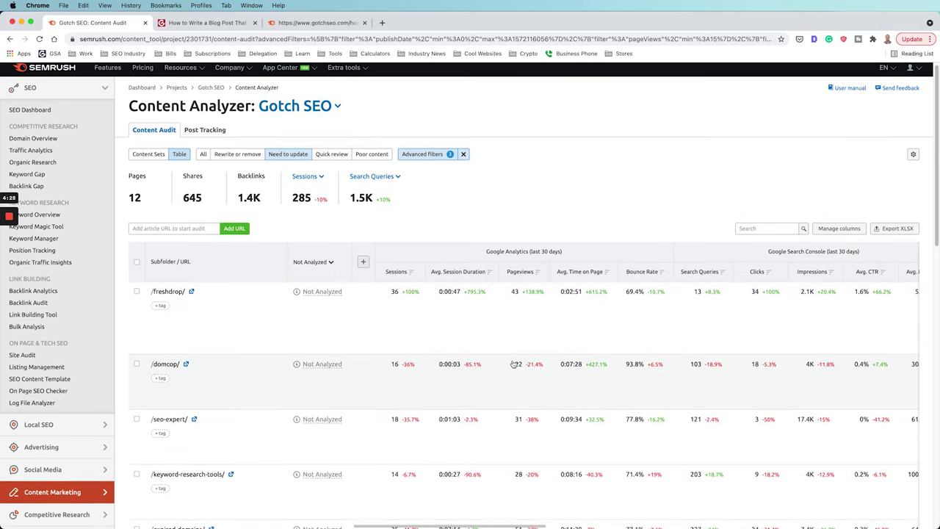
scroll(514, 361, "down", 2)
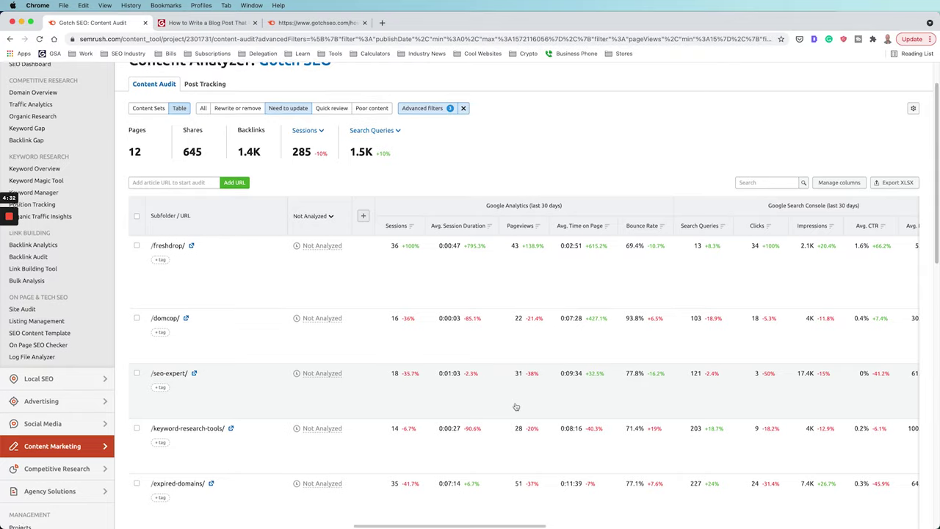
scroll(512, 382, "down", 10)
scroll(512, 392, "down", 1)
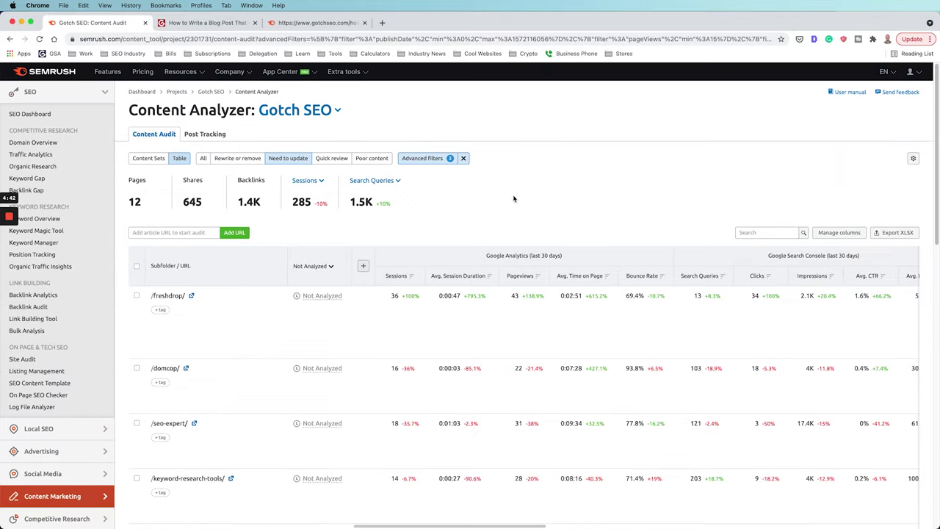
Show the "Quick review" set and look over its pages' metrics
left_click(331, 160)
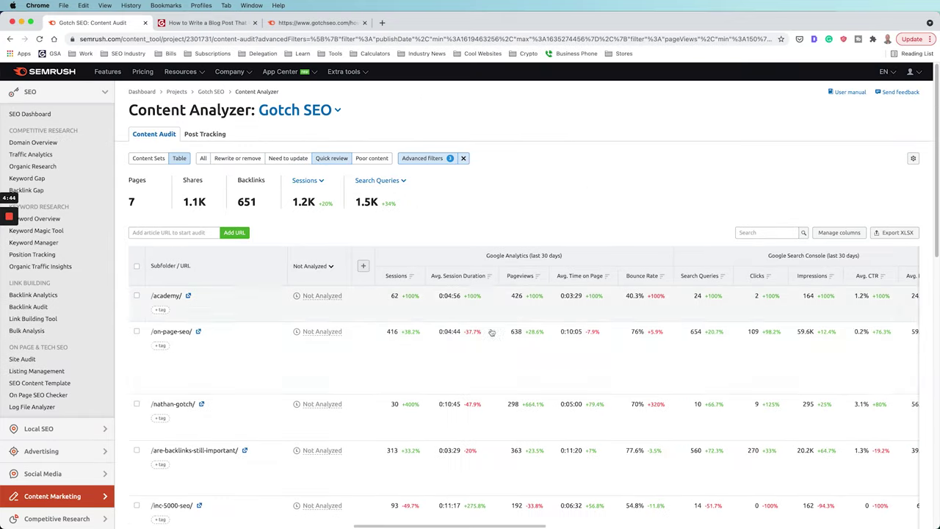
scroll(479, 386, "down", 1)
scroll(472, 390, "up", 1)
Show the "Poor content" set and examine its listed pages and their metrics
left_click(372, 158)
scroll(577, 393, "down", 3)
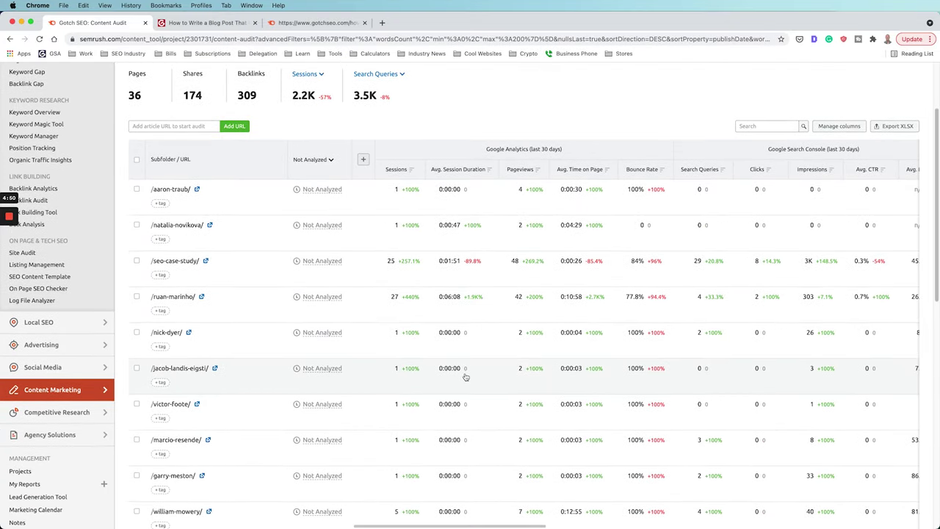
scroll(455, 373, "down", 2)
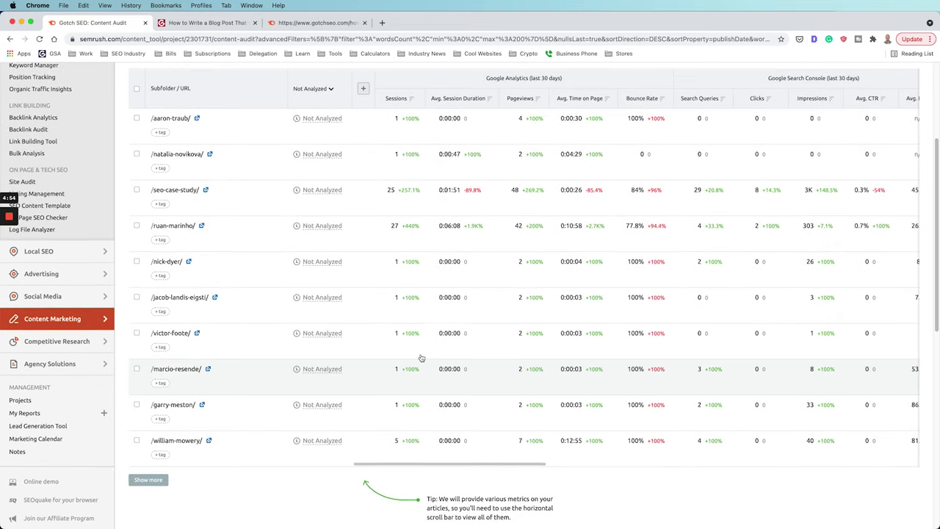
scroll(429, 366, "up", 4)
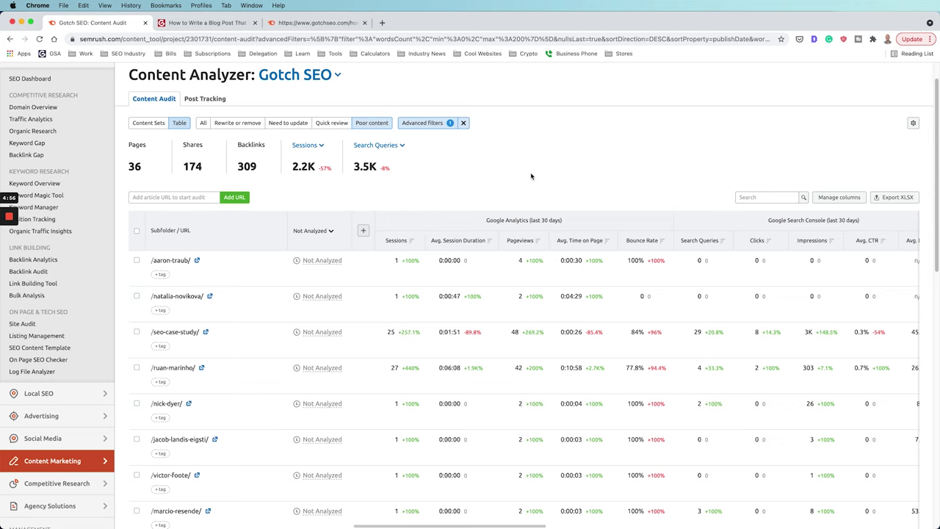
scroll(330, 305, "down", 1)
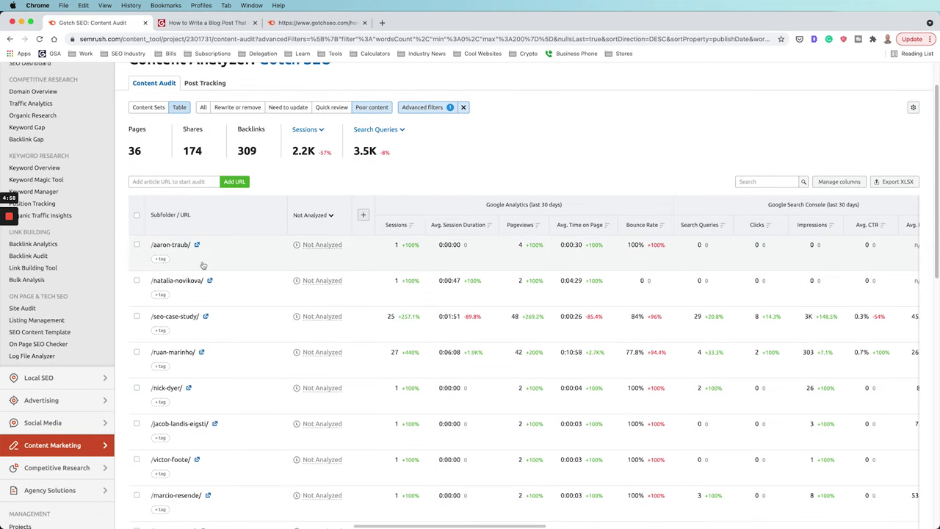
Open the first success-story page from the "Poor content" table, read through its content and return to the audit
left_click(197, 247)
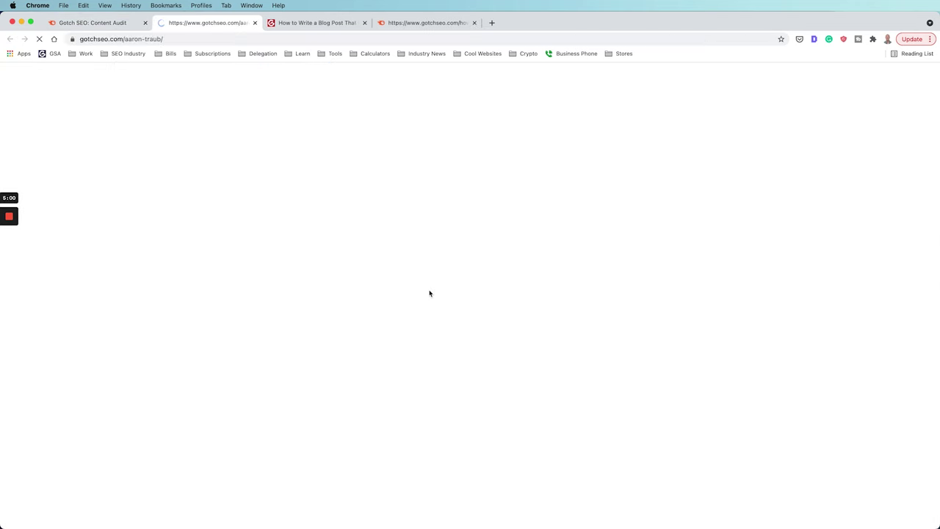
scroll(627, 287, "down", 3)
scroll(629, 290, "up", 3)
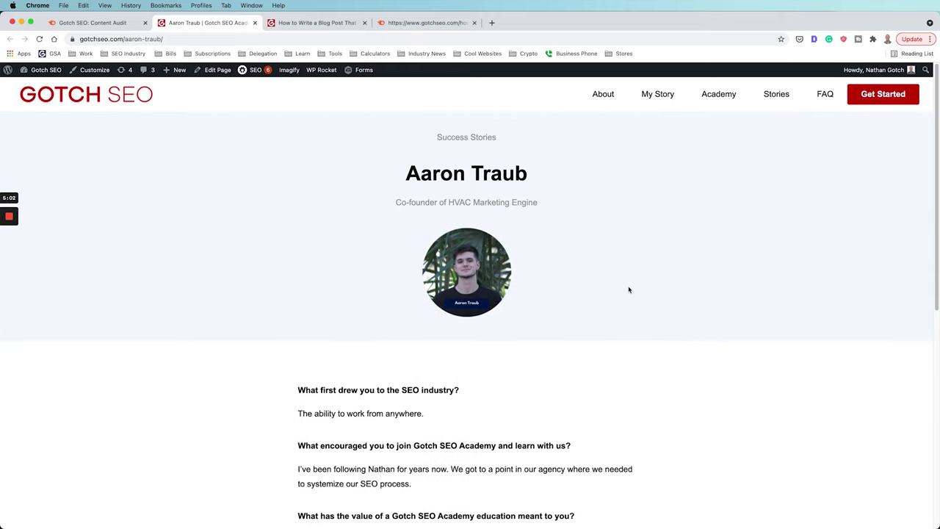
scroll(629, 288, "down", 1)
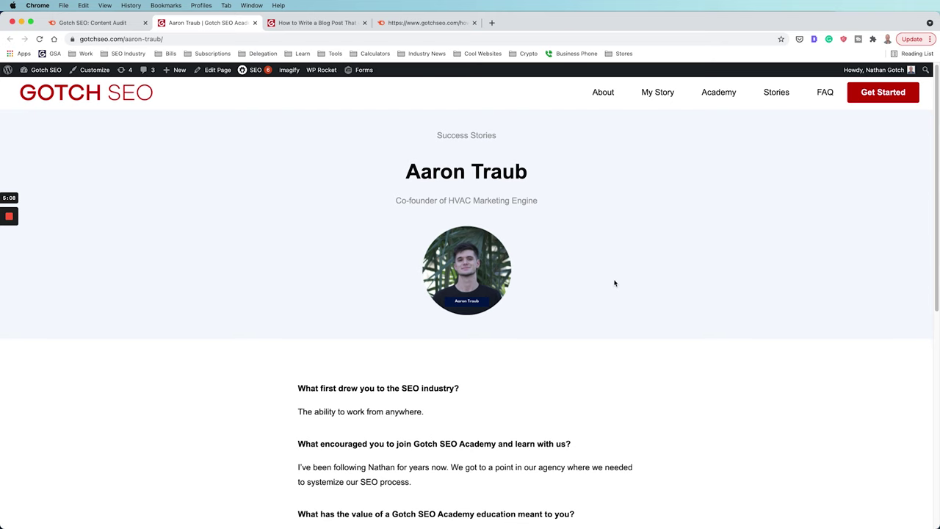
scroll(615, 282, "down", 9)
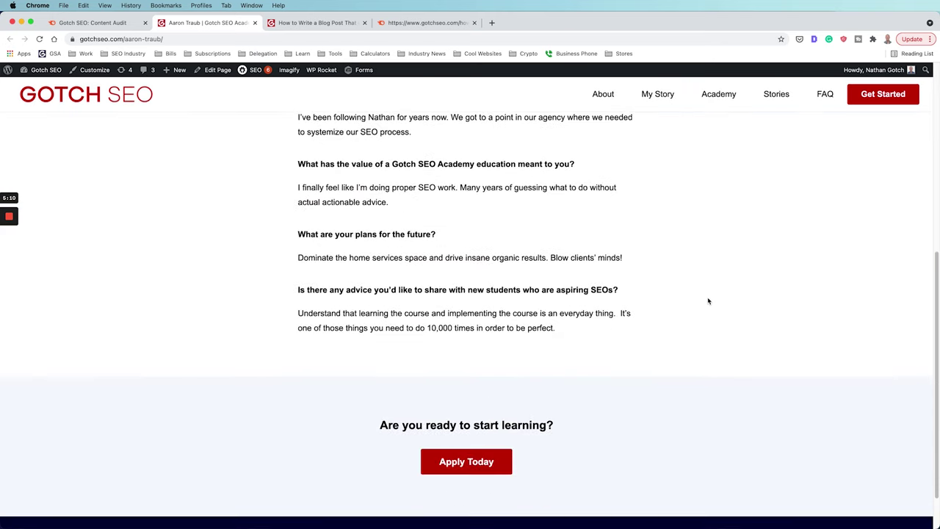
scroll(709, 300, "up", 9)
left_click(118, 23)
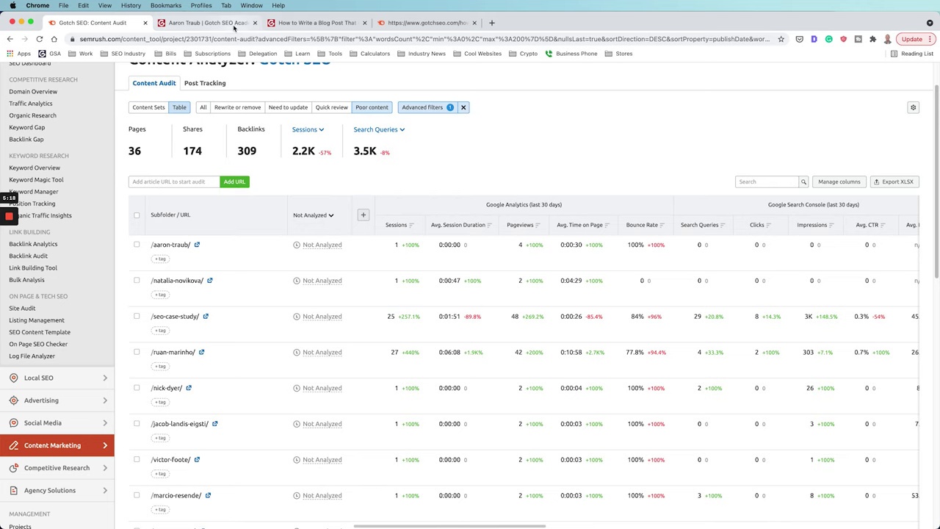
left_click(208, 23)
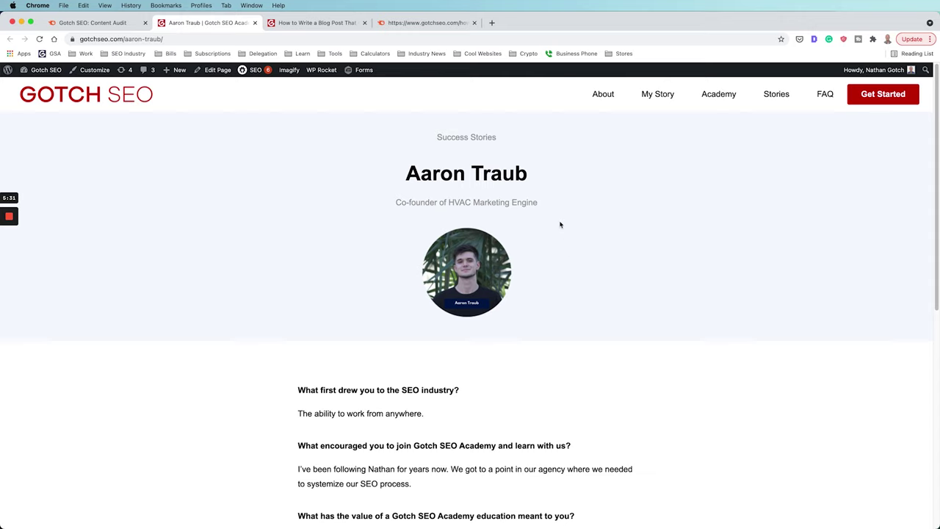
left_click(109, 23)
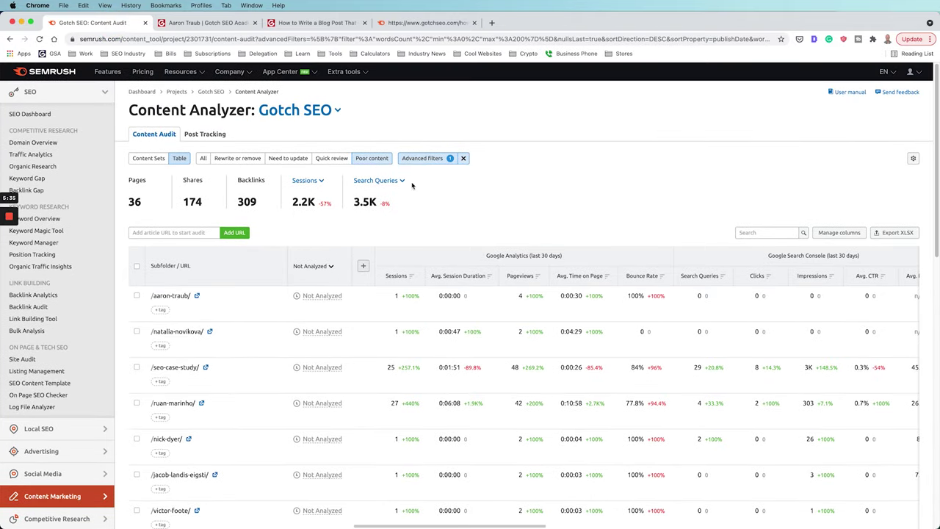
Open the advanced filters of the "Poor content" set and look through the available filter criteria
left_click(415, 159)
scroll(490, 238, "down", 2)
scroll(490, 238, "down", 2)
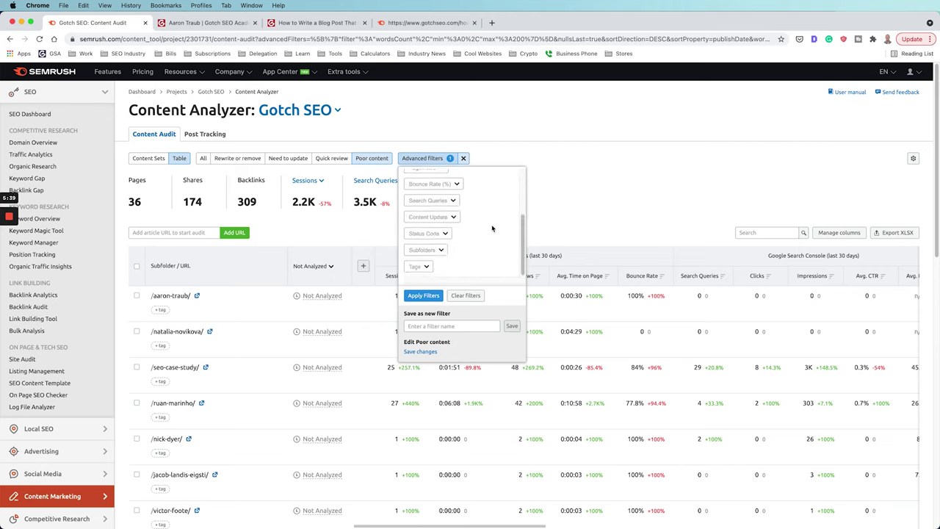
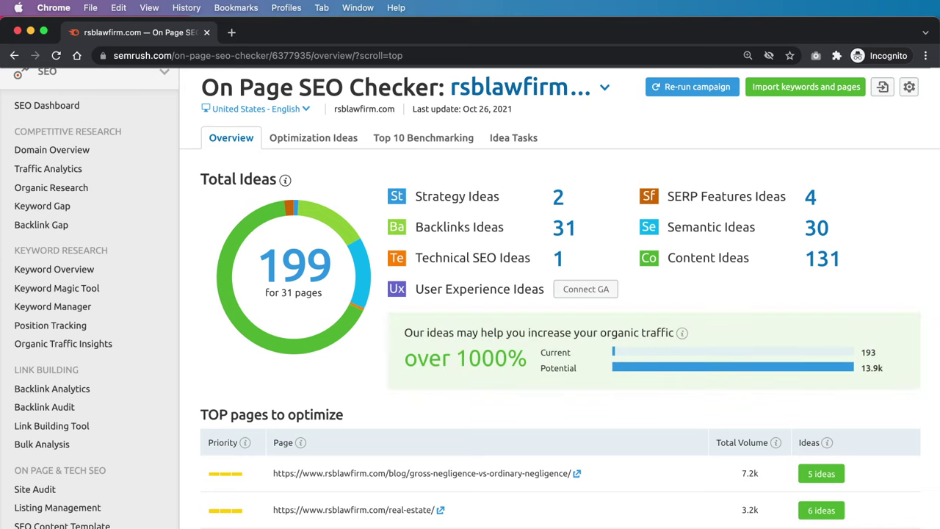
In rsblawfirm.com's On Page SEO Checker, open the ideas for /st-louis-personal-injury-attorneys/ and review its strategy, SERP features and content recommendations
scroll(470, 294, "down", 3)
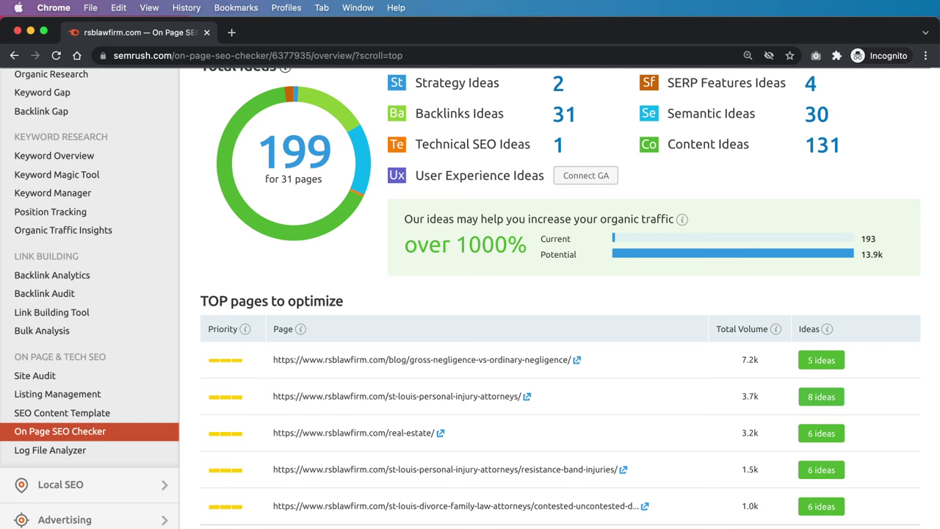
left_click(830, 398)
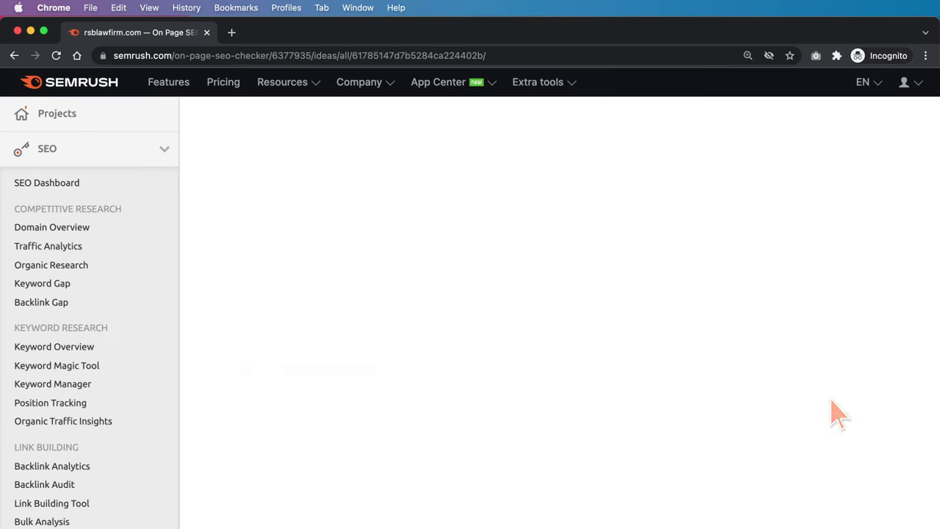
scroll(470, 294, "down", 5)
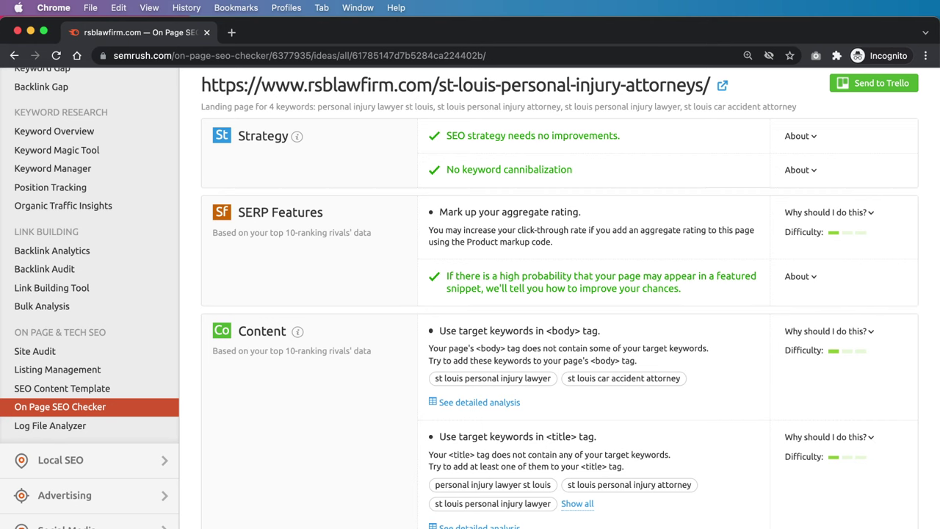
scroll(471, 294, "down", 5)
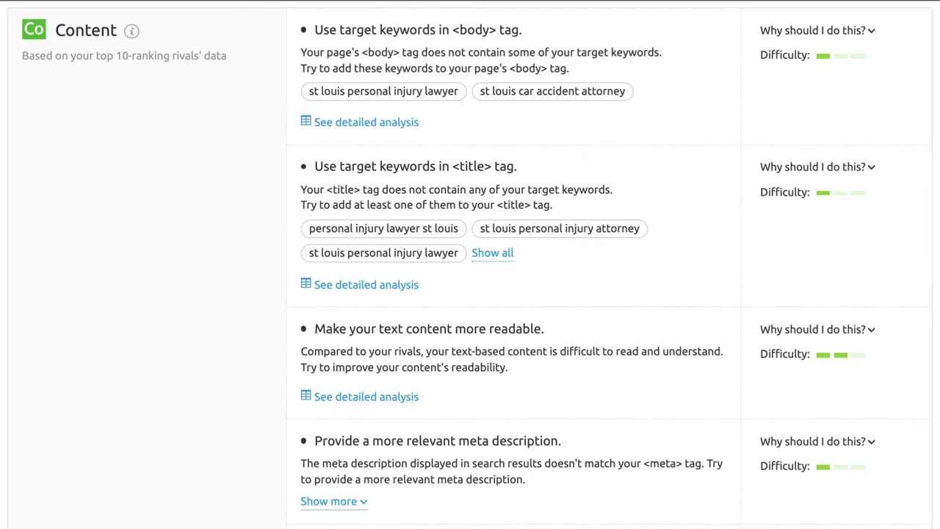
scroll(470, 264, "down", 10)
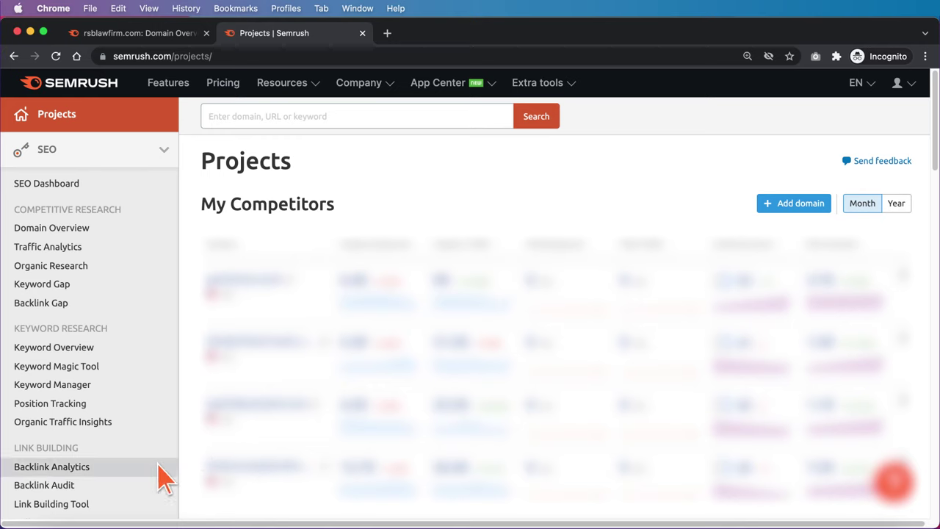
Set up a Backlink Audit for rsblawfirm.com with the root domain as campaign scope and start it
left_click(157, 484)
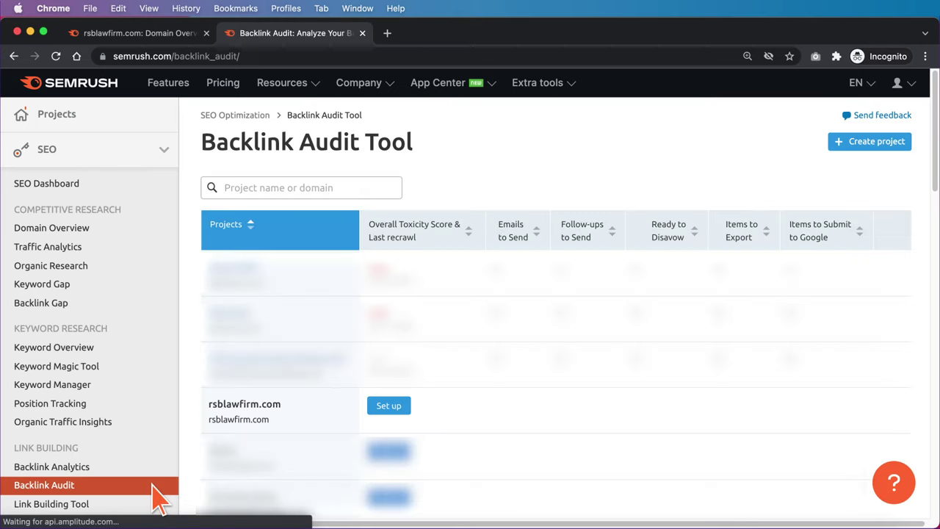
left_click(388, 408)
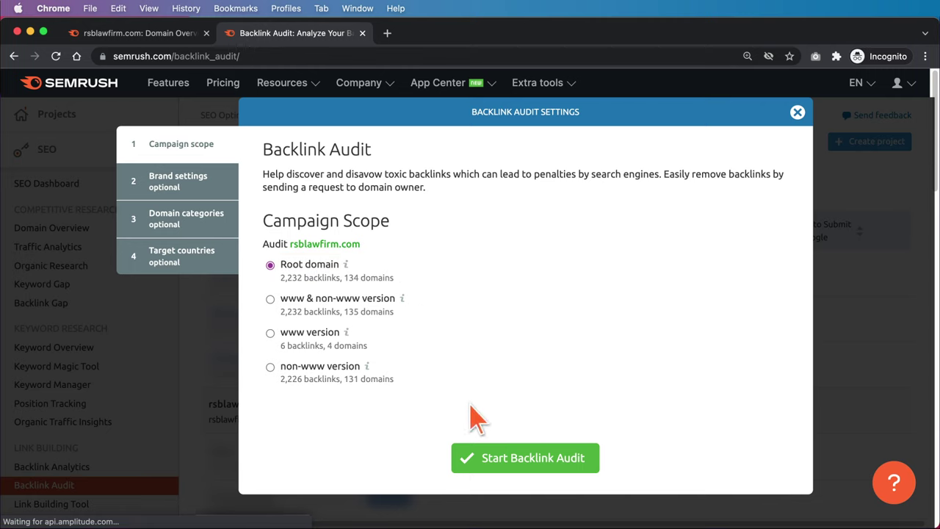
left_click(514, 458)
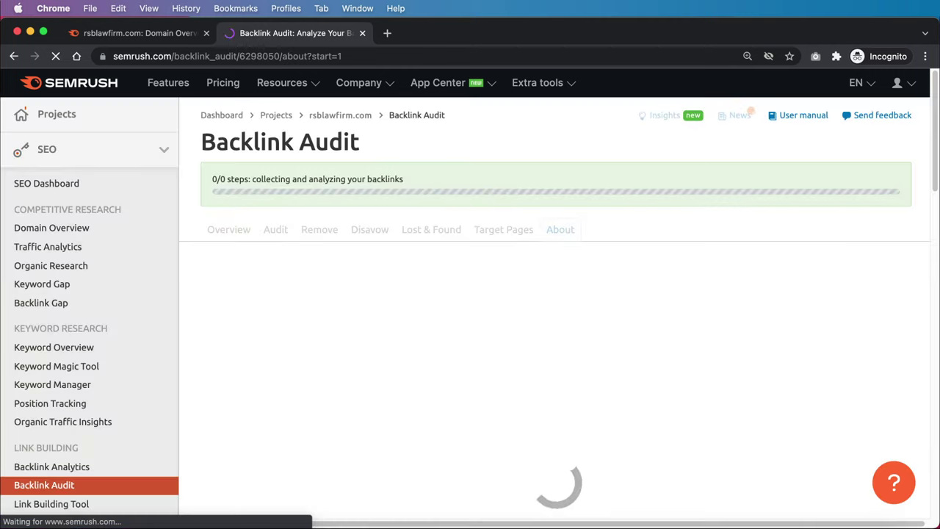
From rsblawfirm.com's Domain Overview, open its full backlinks list and examine the source pages, anchors and target URLs
left_click(173, 37)
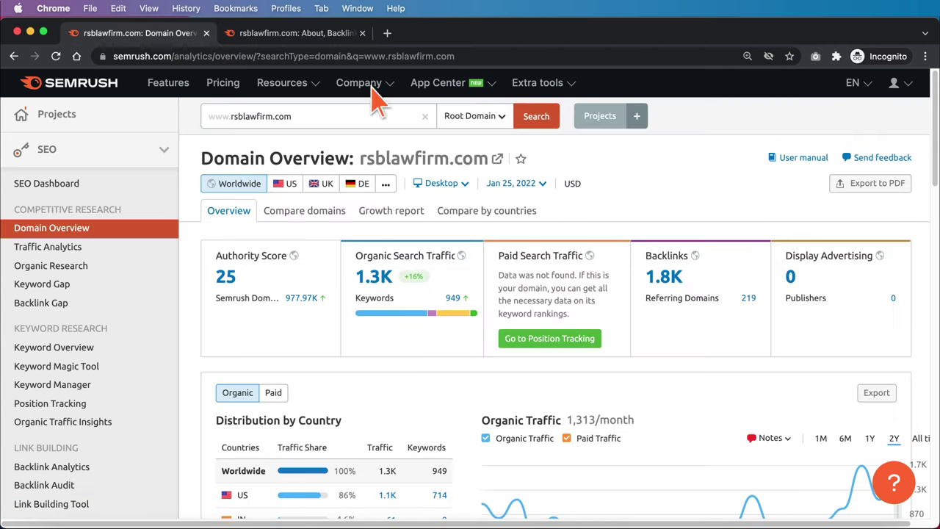
left_click(668, 279)
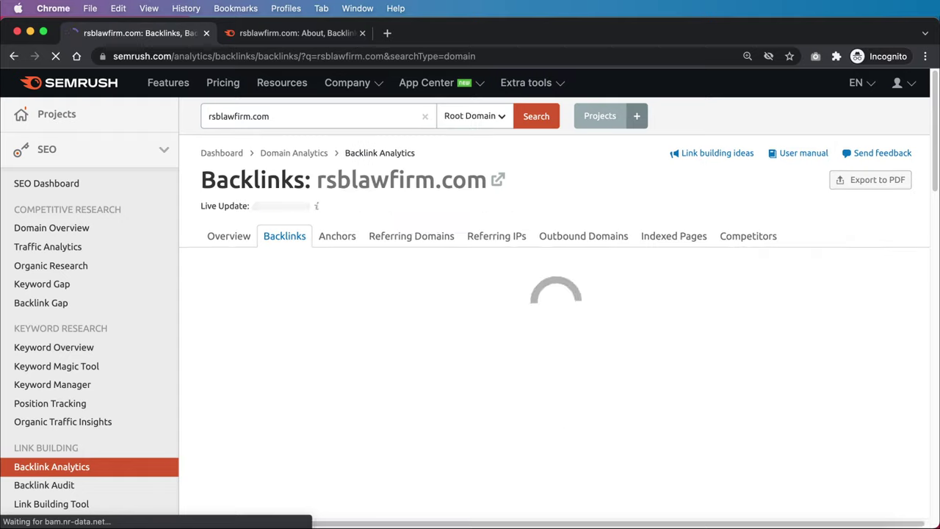
scroll(667, 294, "down", 10)
scroll(559, 301, "down", 15)
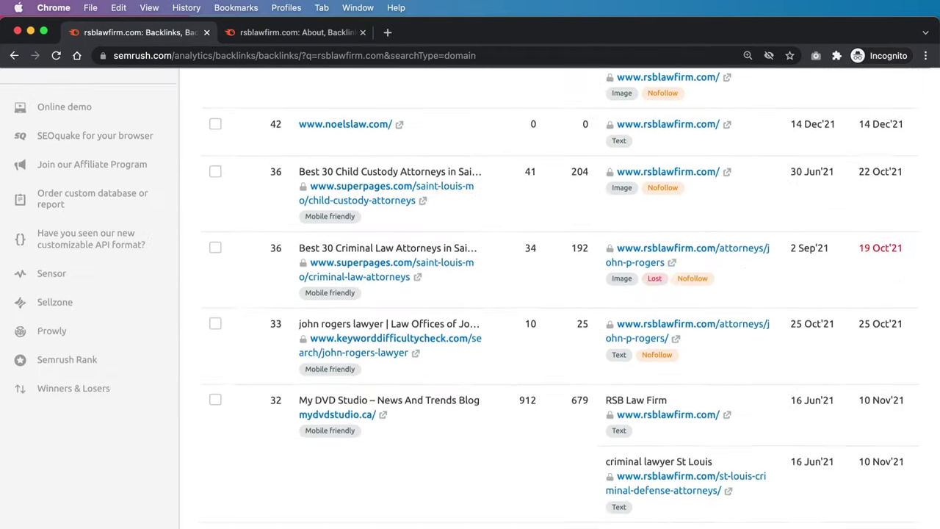
scroll(559, 301, "down", 8)
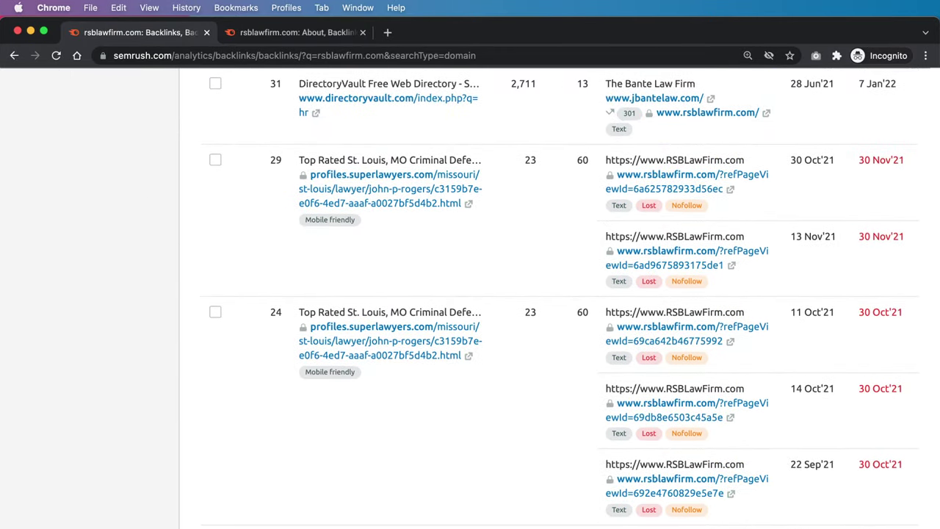
scroll(563, 298, "down", 10)
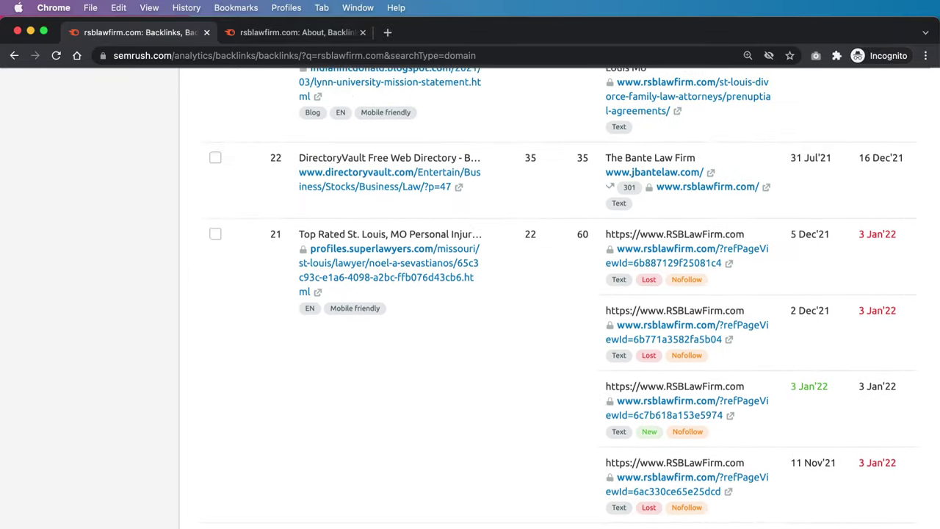
scroll(559, 299, "up", 20)
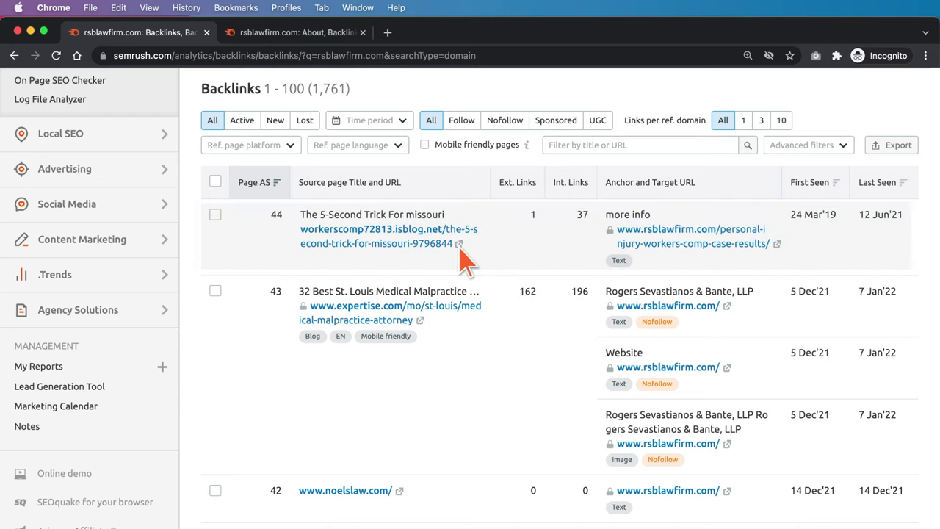
Open the source page of the workerscomp72813.isblog.net backlink, inspect the blog and return to the backlinks list
left_click(459, 245)
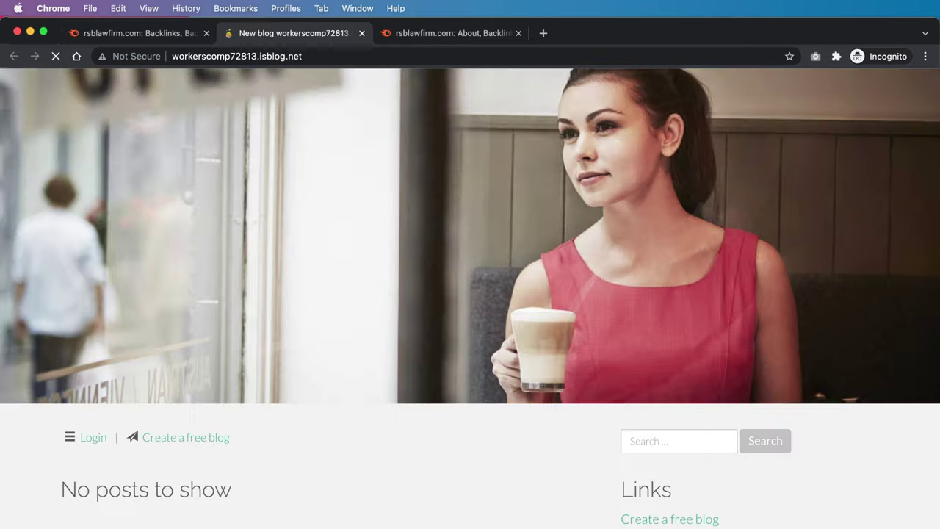
scroll(471, 294, "down", 5)
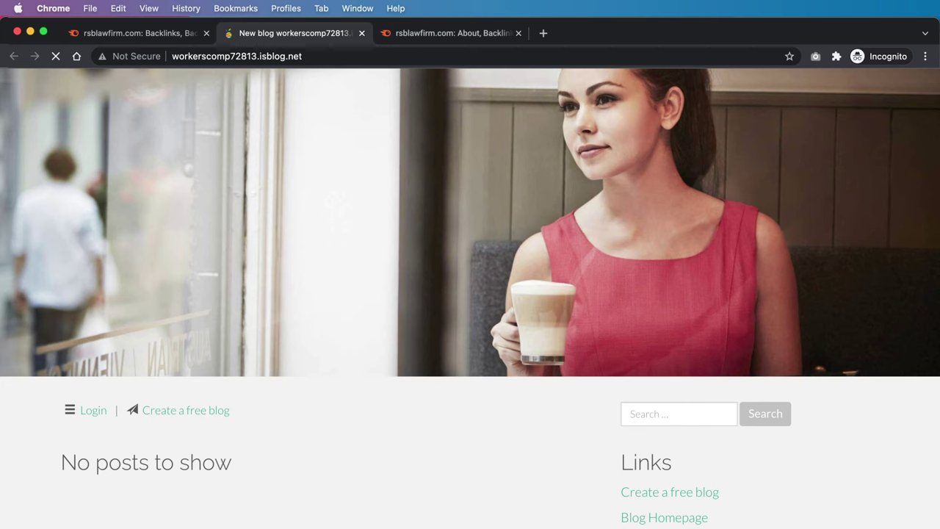
left_click(177, 36)
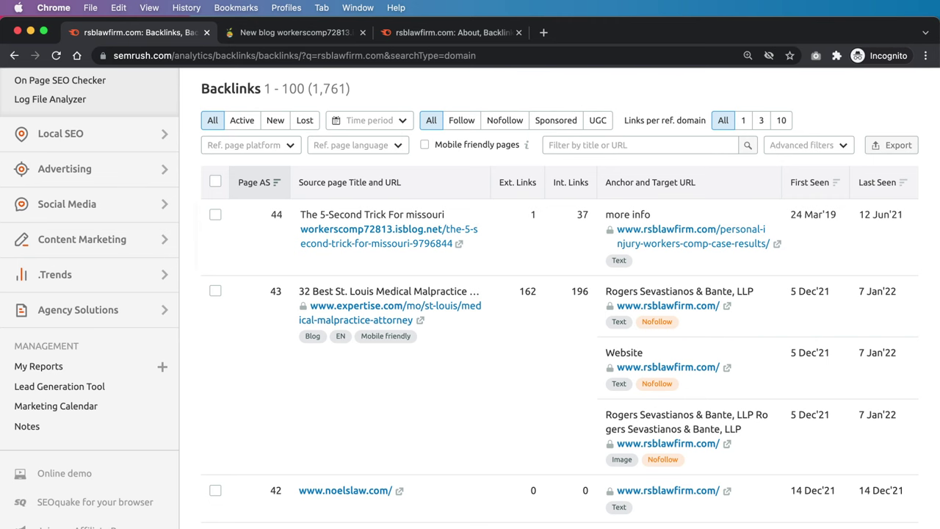
Look further down the backlinks list, check the progress of the running Backlink Audit and return to the list
scroll(558, 294, "down", 10)
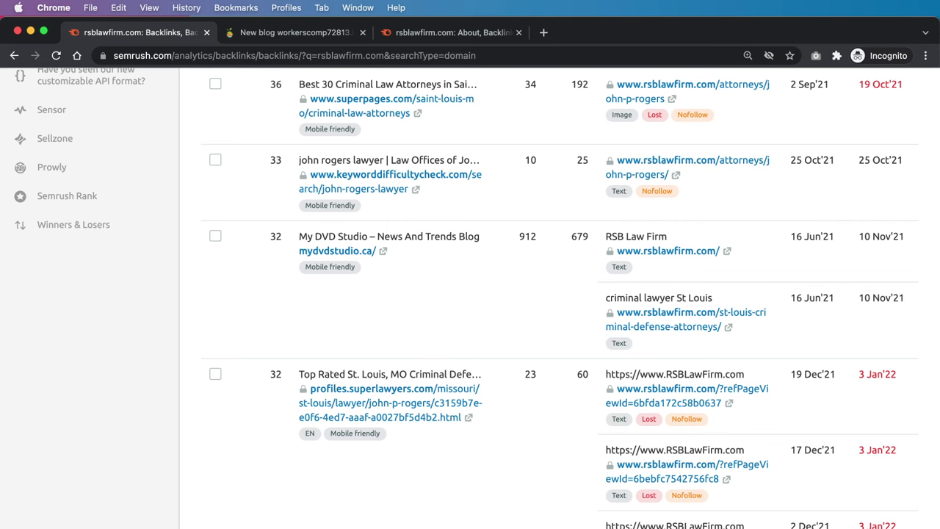
left_click(471, 32)
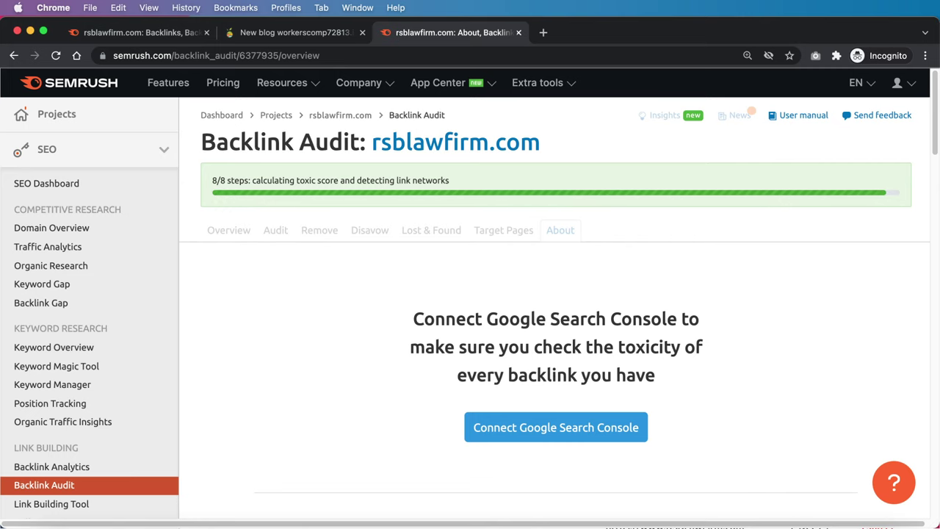
left_click(173, 37)
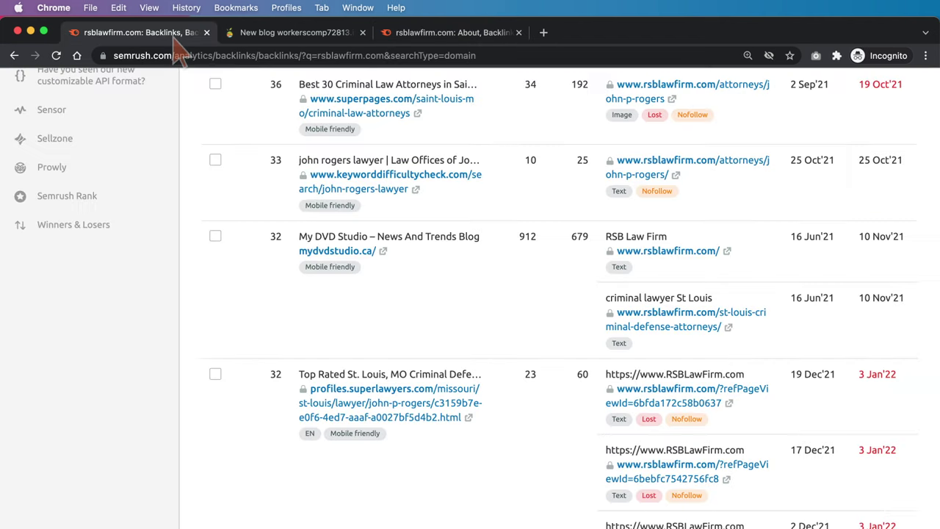
Examine the lower-authority backlinks for repeated directory links, redirected targets, lost links and nofollow or sponsored attributes
scroll(470, 294, "down", 10)
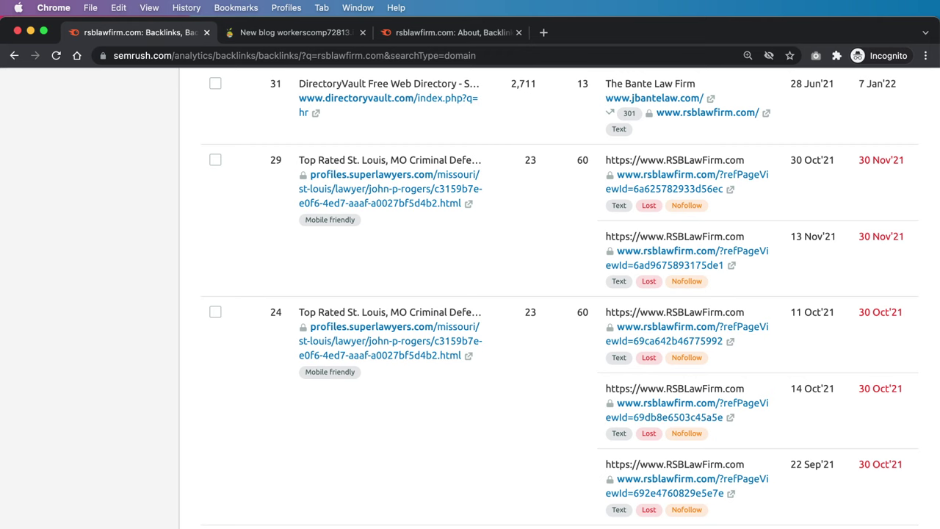
scroll(560, 299, "down", 10)
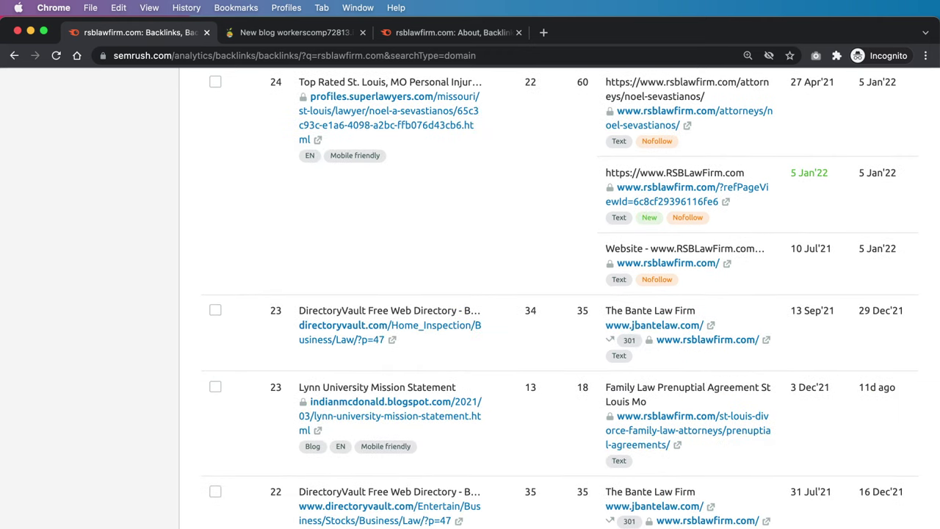
scroll(560, 298, "down", 10)
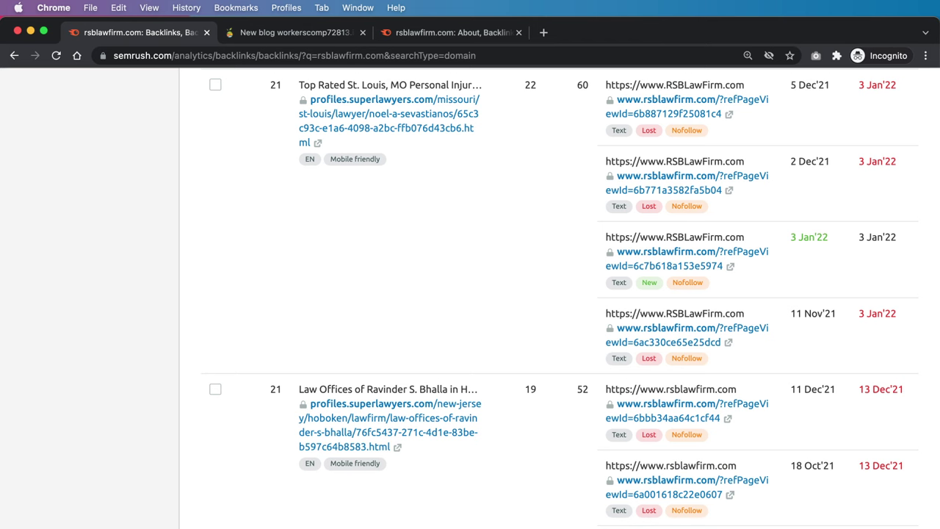
scroll(560, 298, "down", 10)
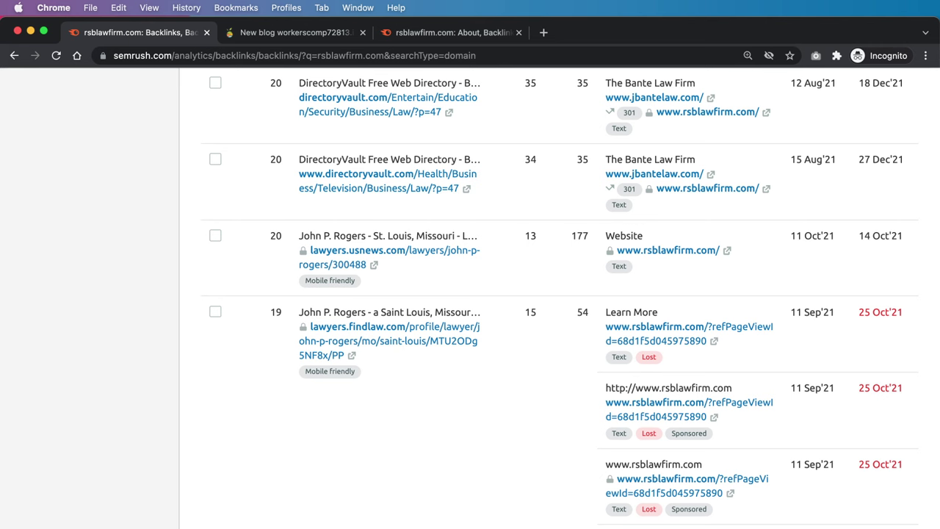
scroll(560, 298, "down", 10)
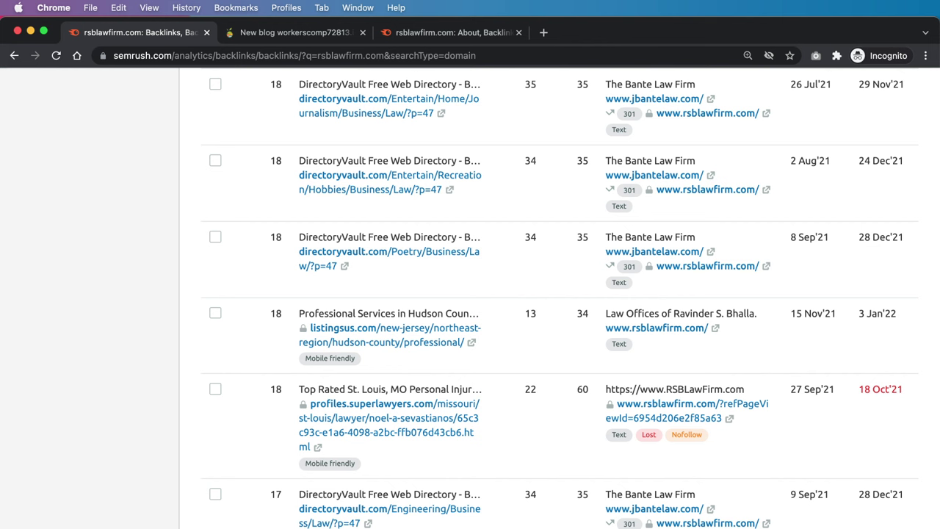
scroll(560, 299, "down", 8)
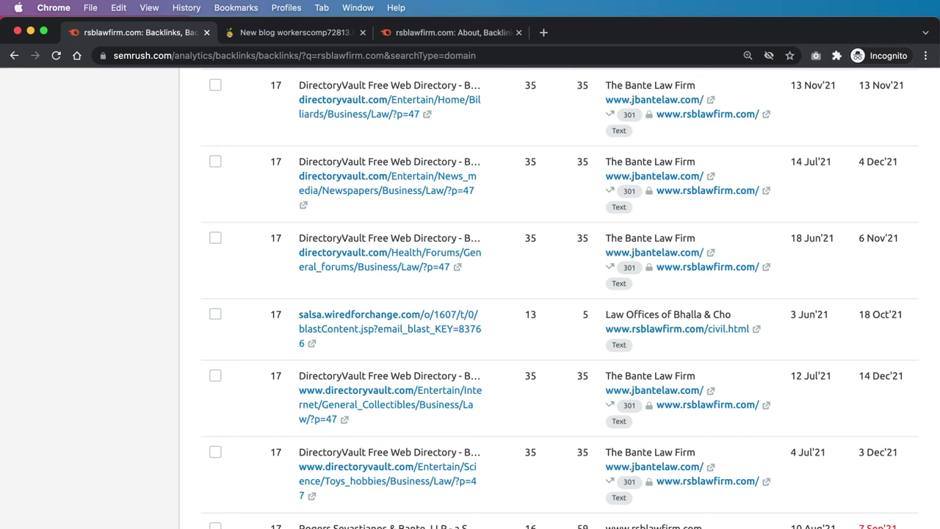
scroll(560, 299, "down", 6)
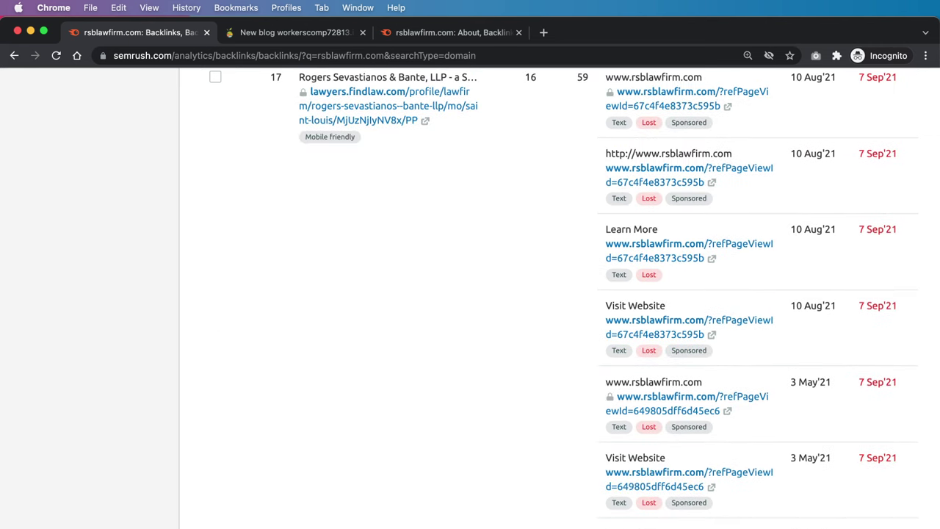
scroll(560, 298, "down", 10)
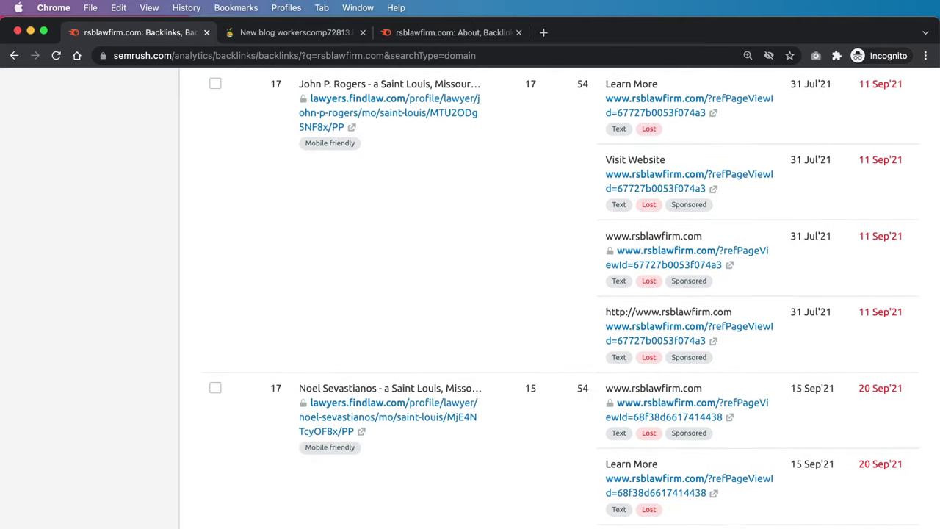
Filter rsblawfirm.com's backlinks to active follow links and review the linking pages
scroll(560, 298, "up", 10)
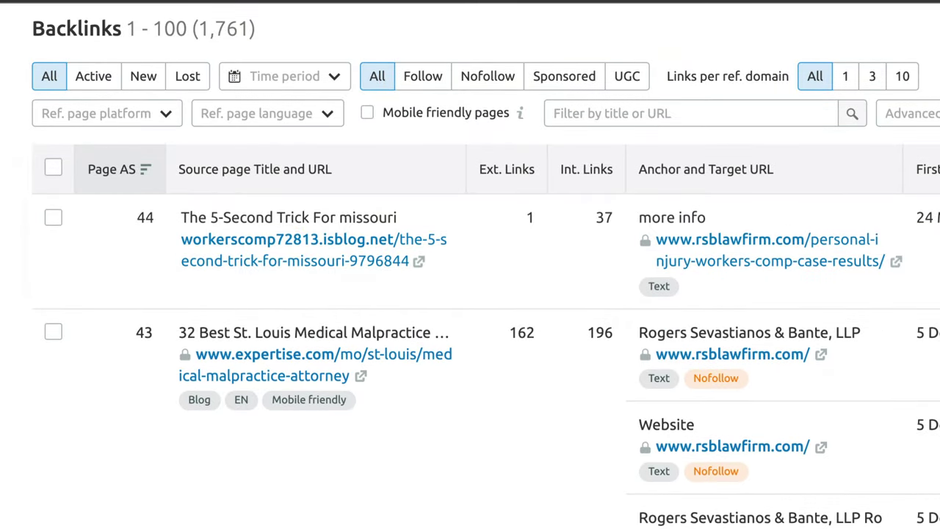
left_click(426, 84)
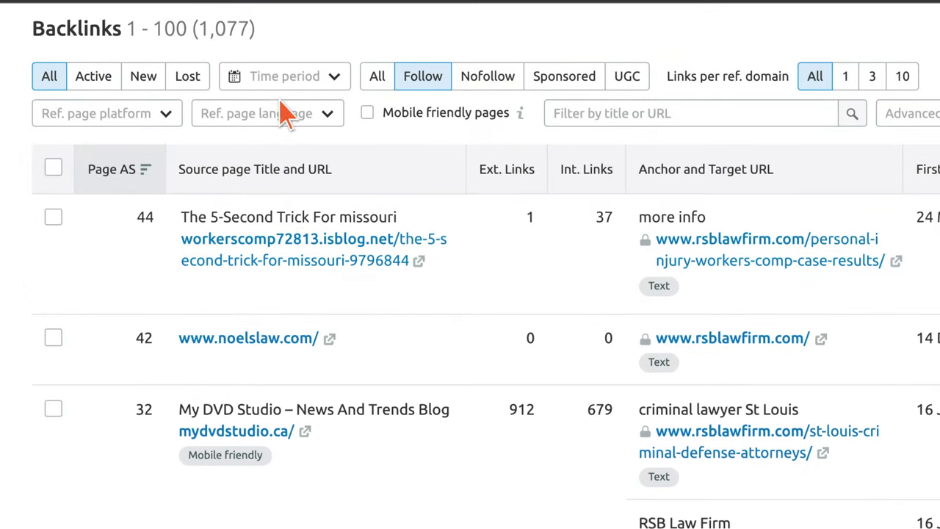
left_click(99, 82)
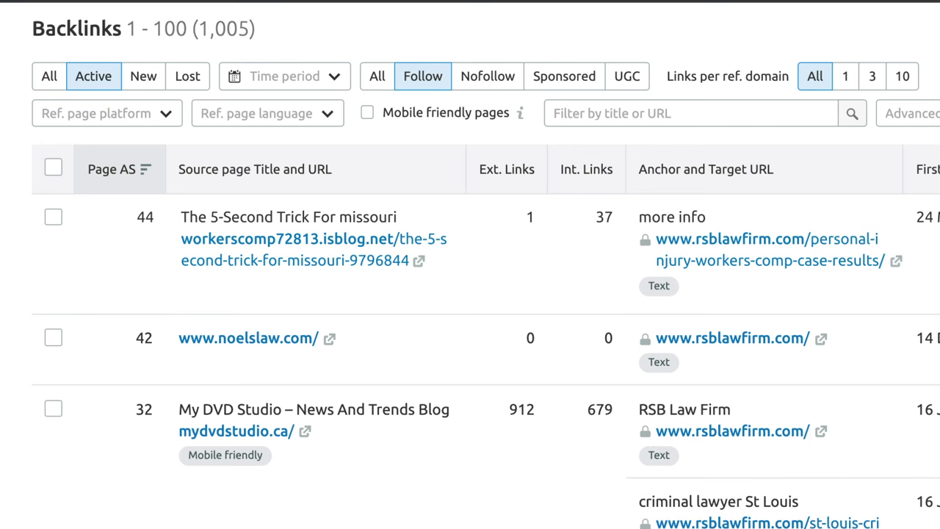
scroll(470, 274, "down", 15)
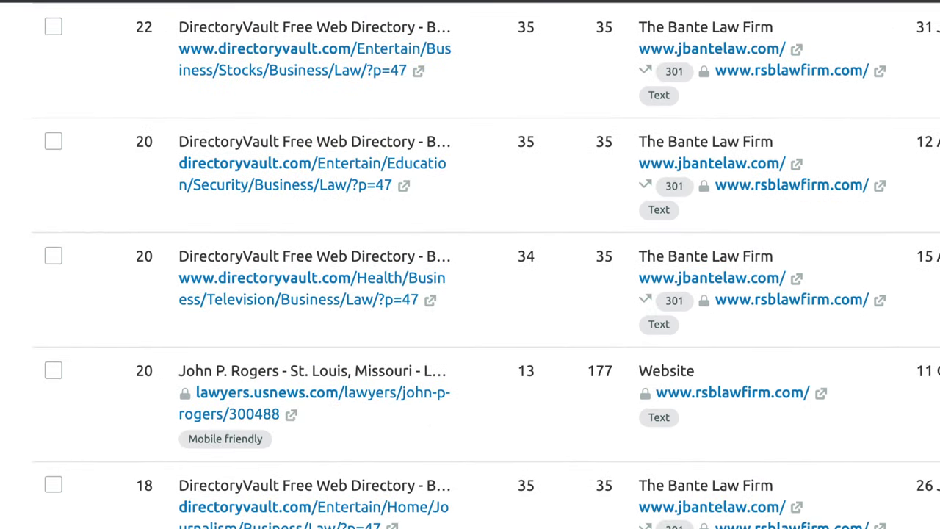
scroll(470, 274, "down", 8)
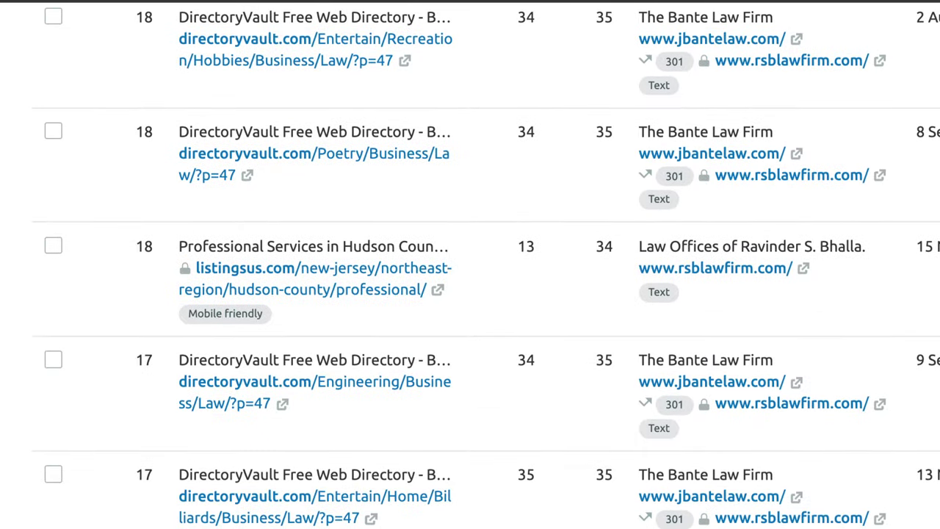
Revisit the already opened isblog.net source page and return to the filtered backlinks list
scroll(470, 294, "up", 20)
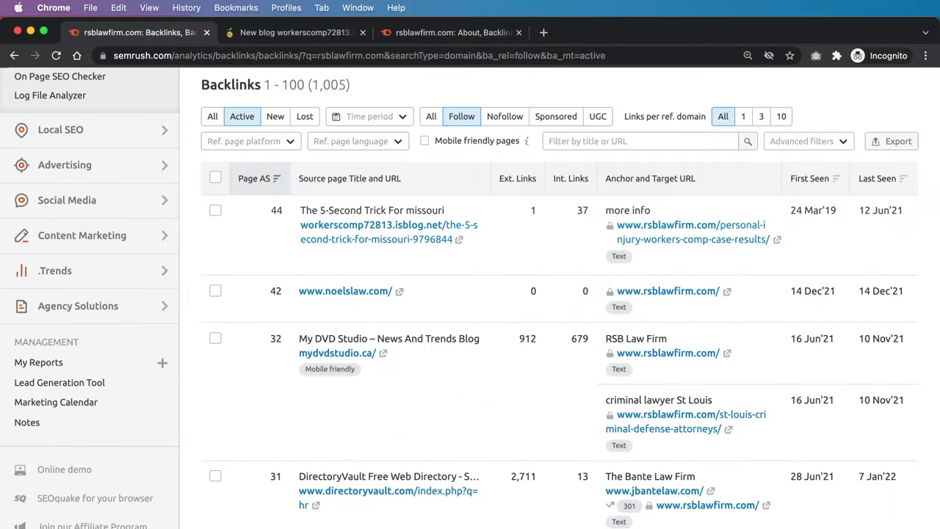
left_click(278, 35)
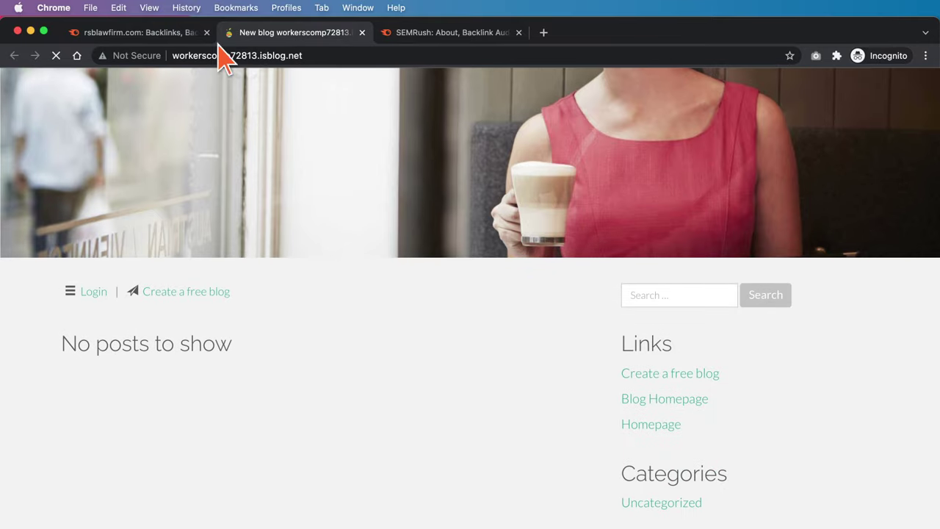
left_click(162, 35)
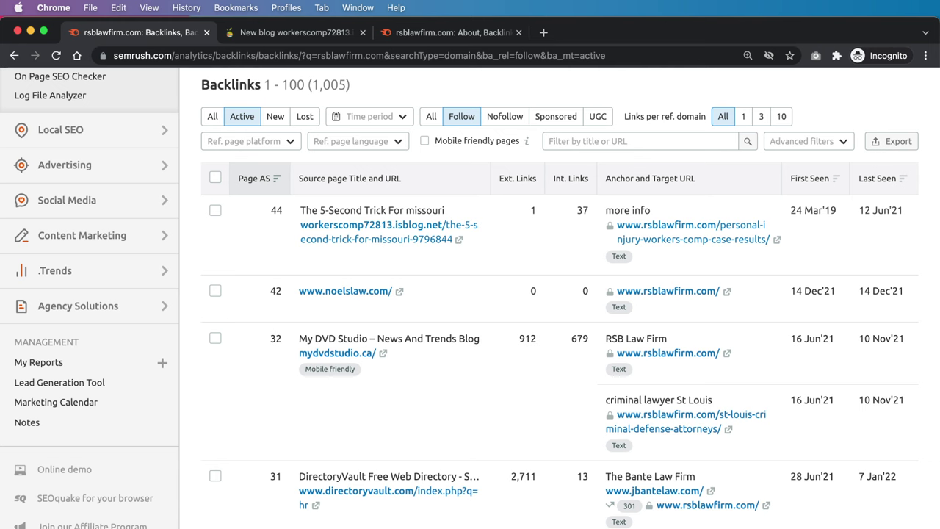
Show rsblawfirm.com's anchor texts and examine their wording, backlink counts and referring domain counts
scroll(292, 285, "up", 10)
left_click(338, 235)
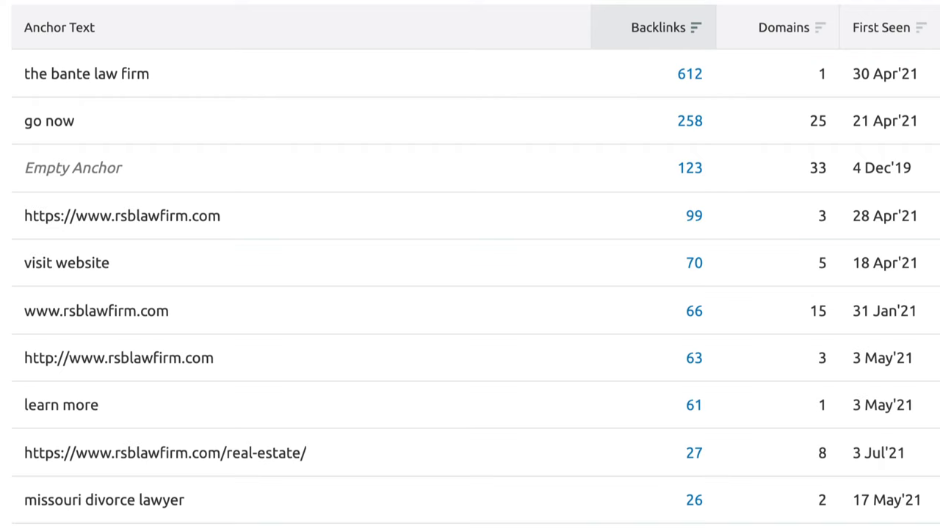
scroll(470, 265, "down", 5)
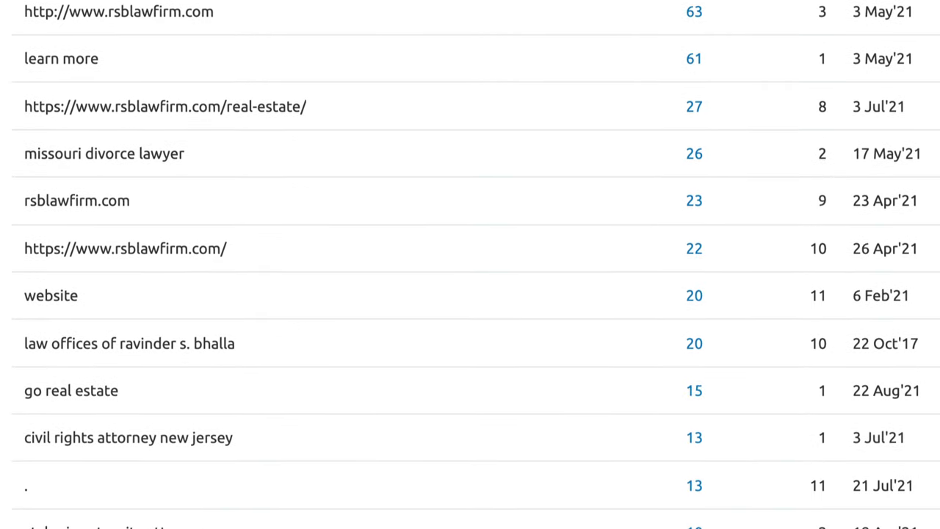
scroll(470, 264, "down", 4)
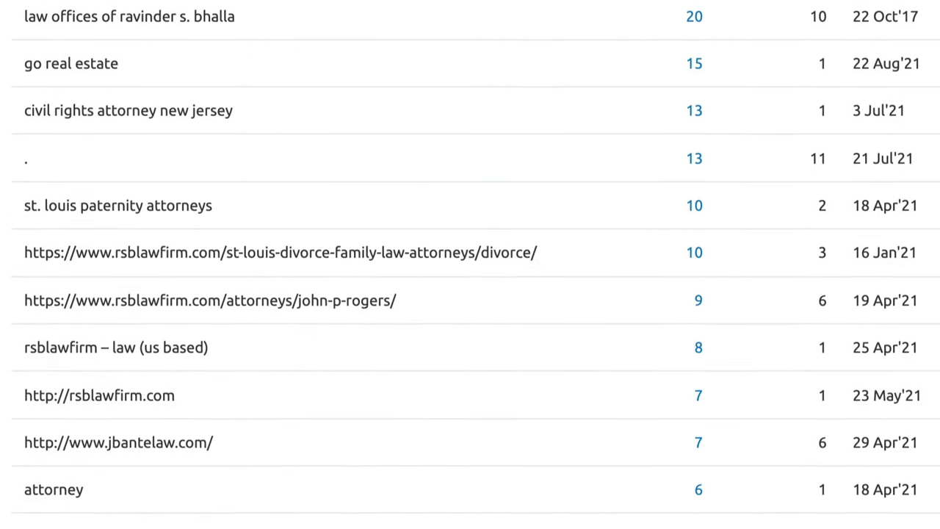
scroll(470, 264, "up", 5)
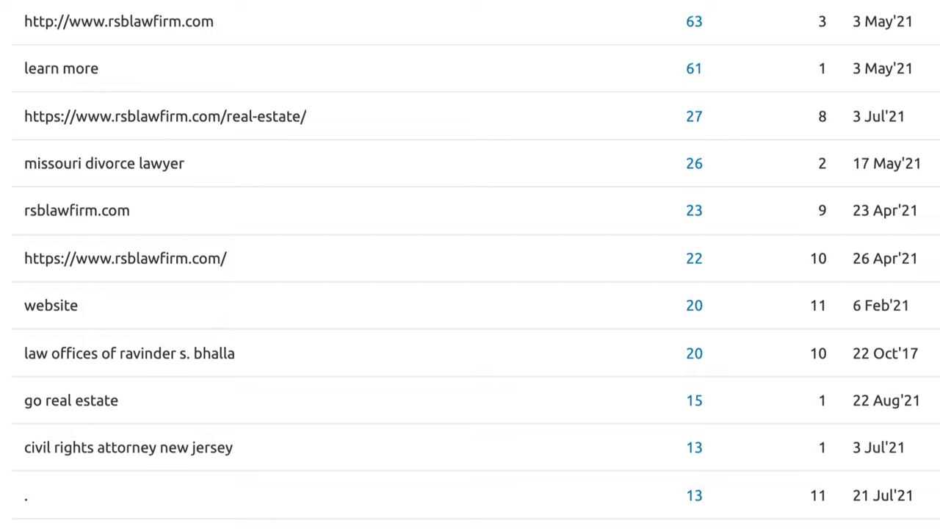
scroll(470, 264, "down", 4)
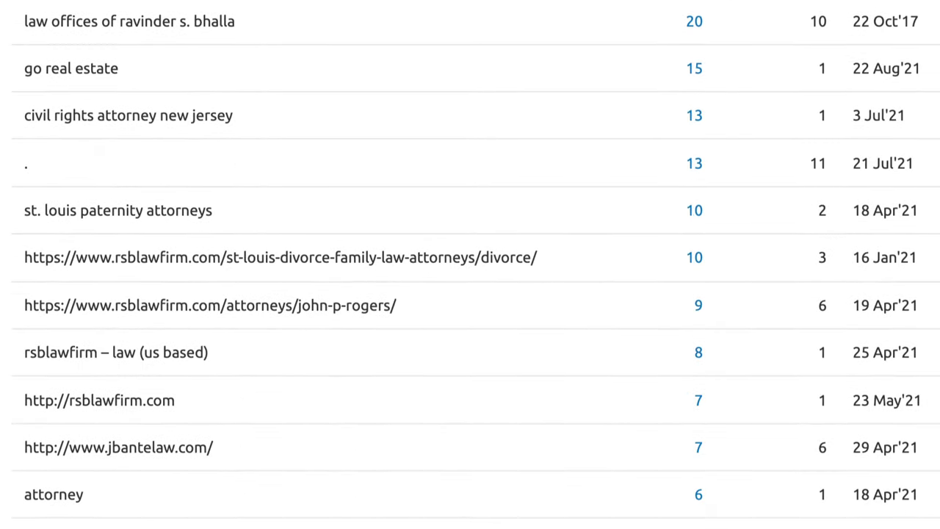
scroll(470, 264, "down", 5)
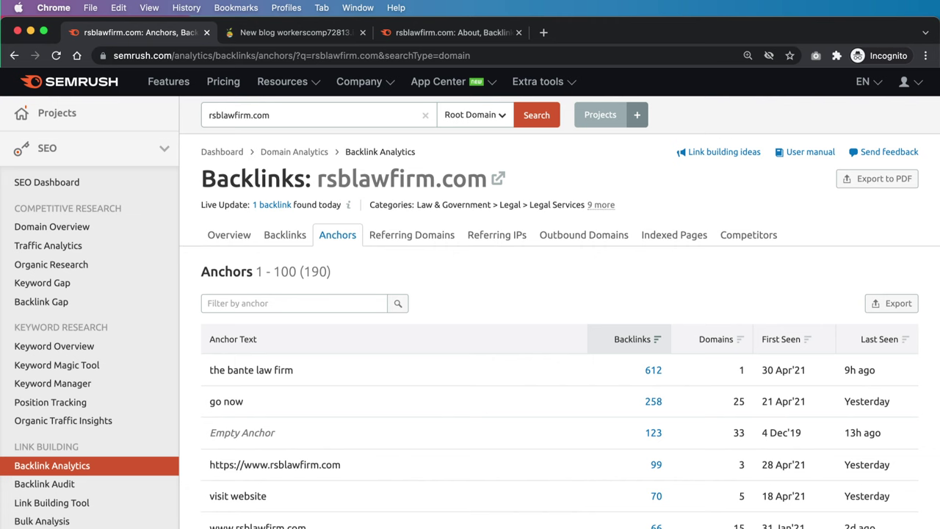
Return to rsblawfirm.com's Backlink Audit and view its overview report
left_click(430, 33)
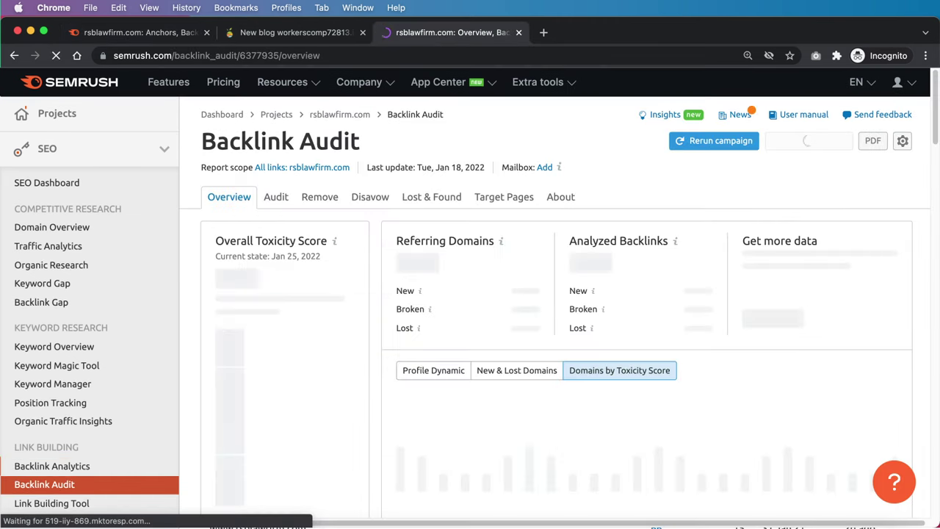